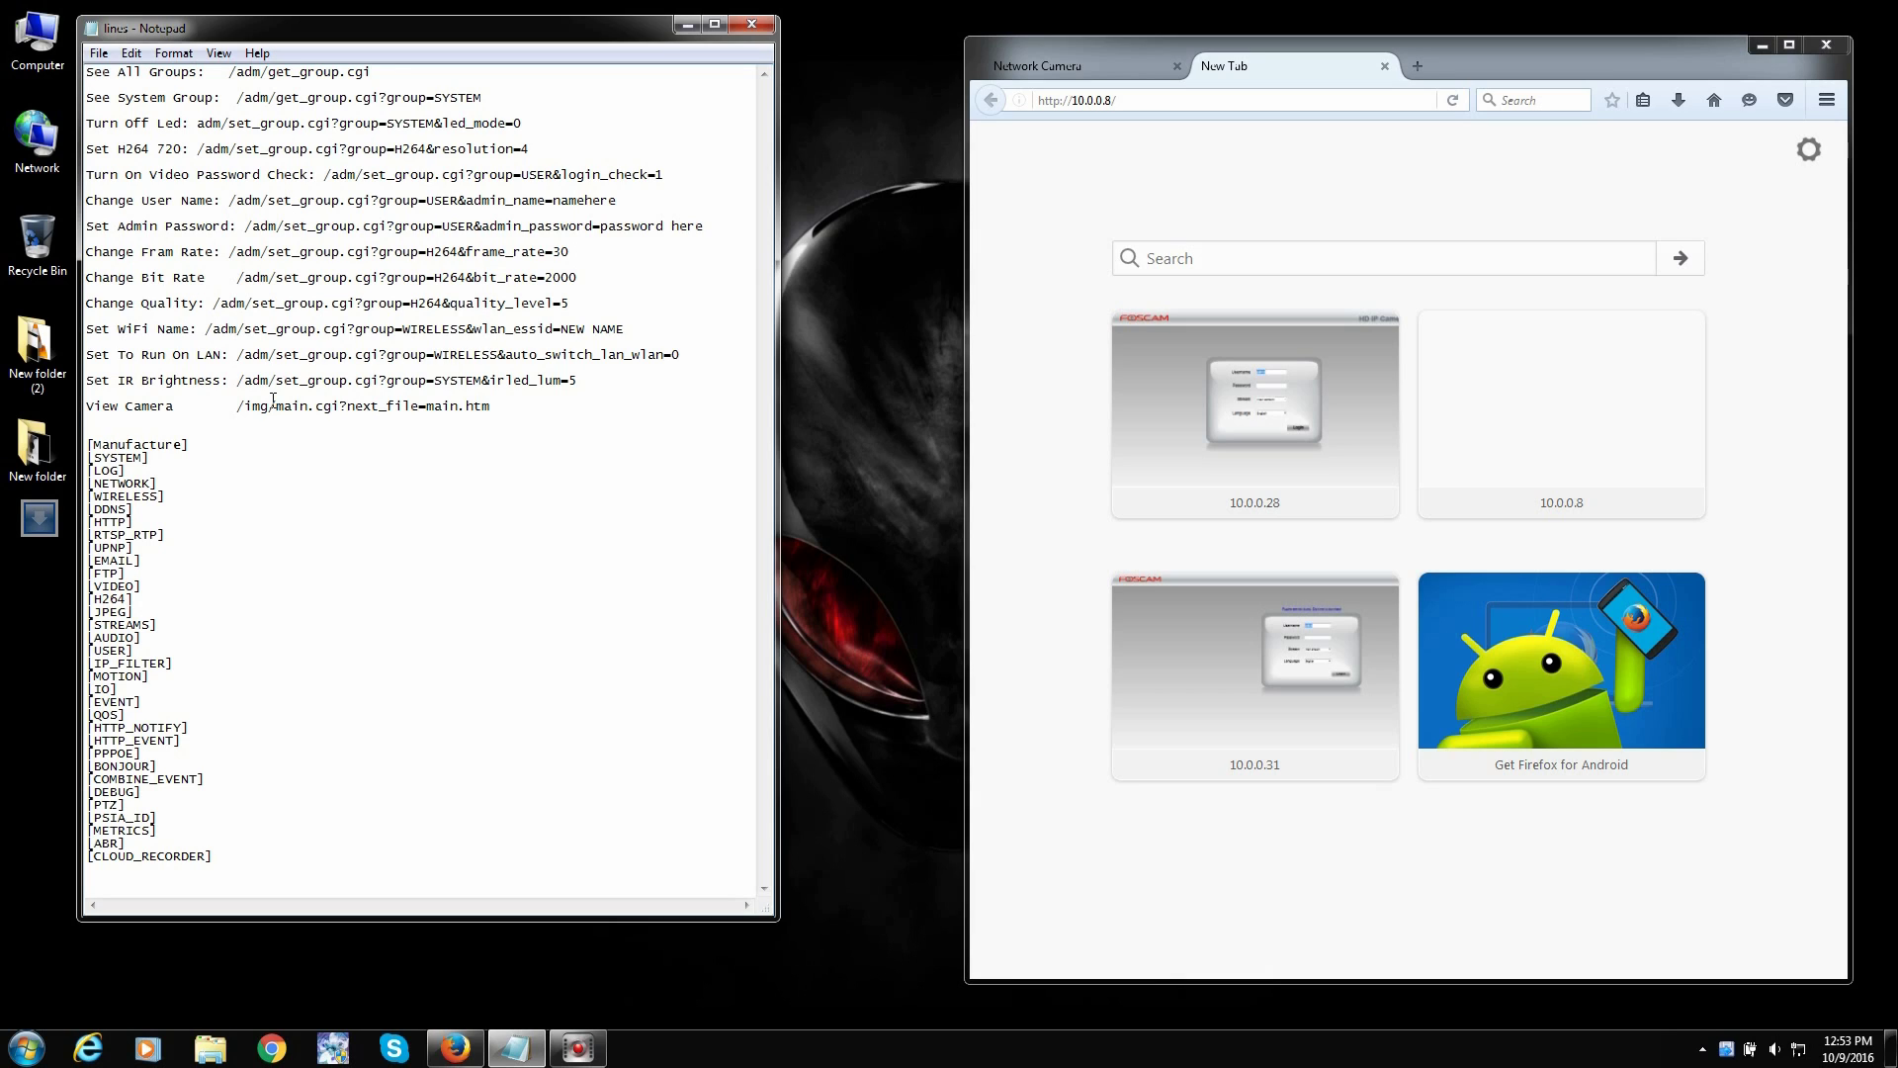
{"action": "left_click", "coordinate": [1199, 101]}
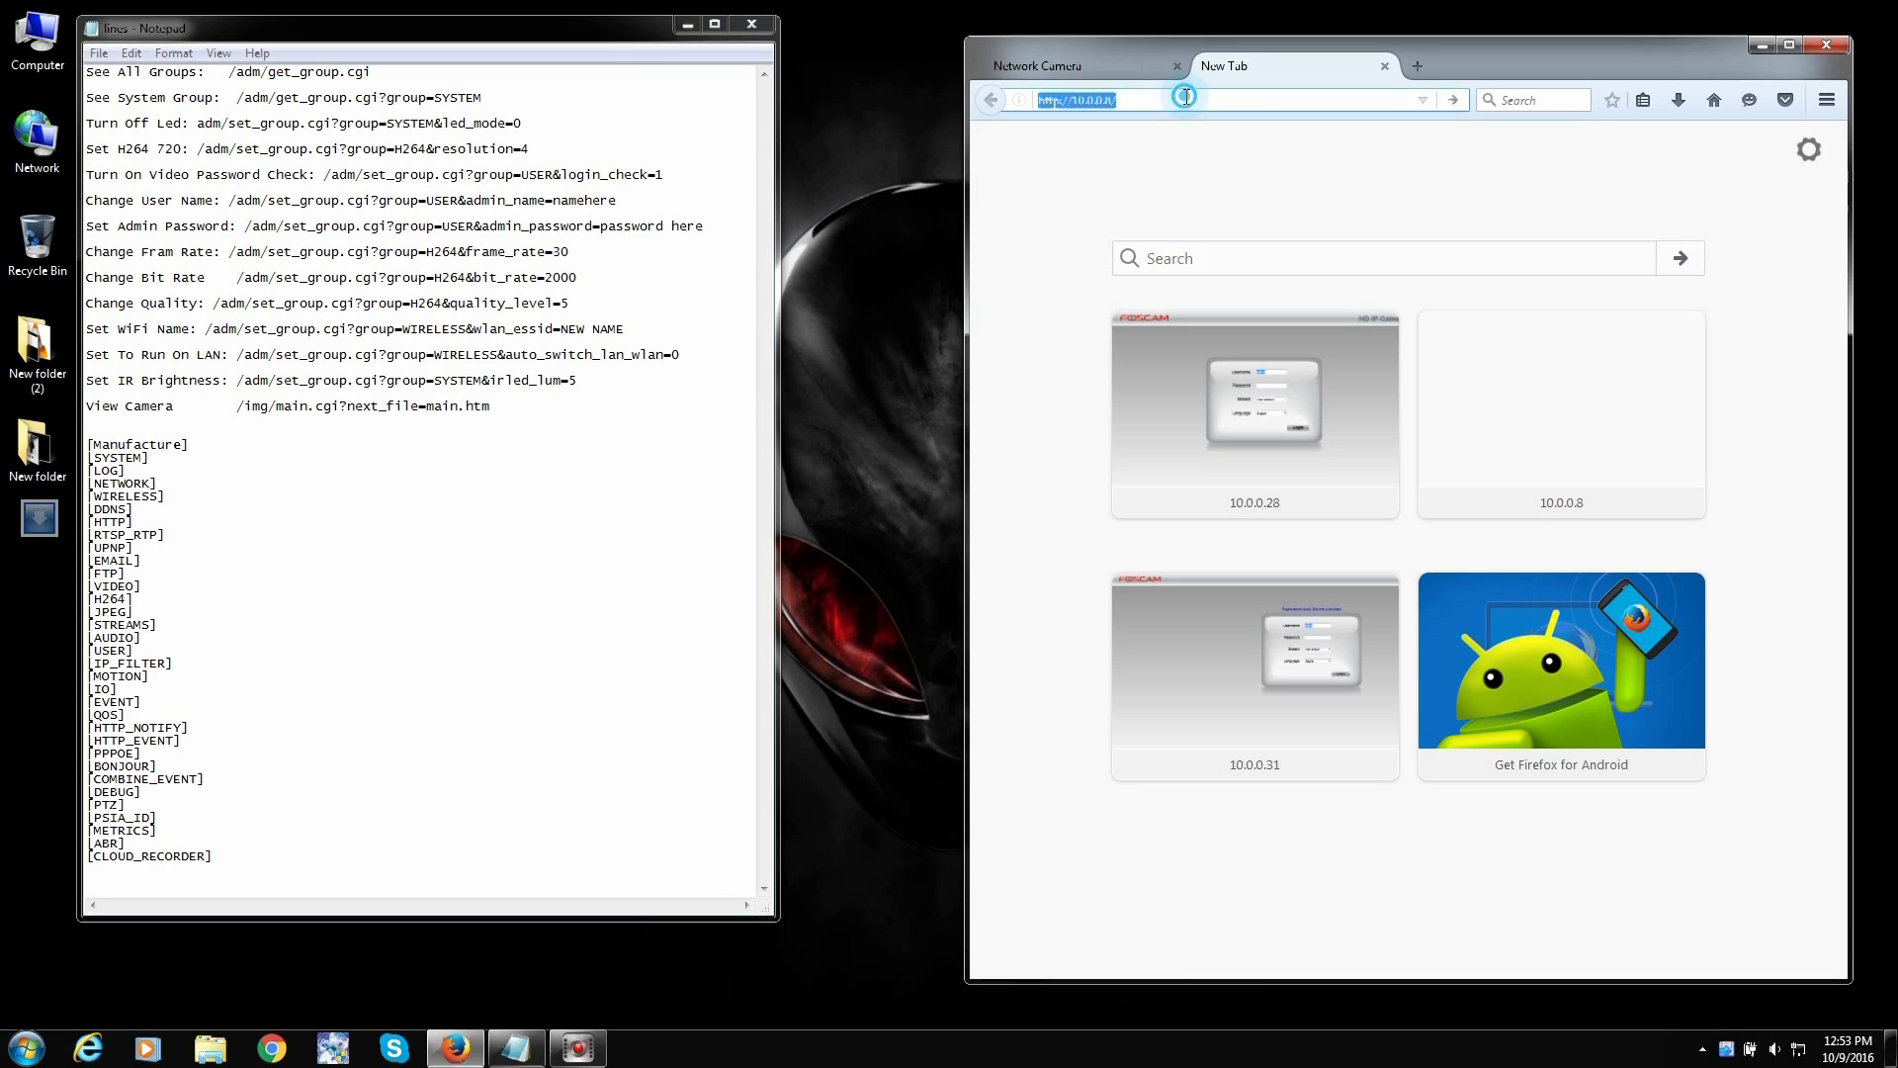
{"action": "left_click", "coordinate": [1200, 102]}
{"action": "key", "text": "Return"}
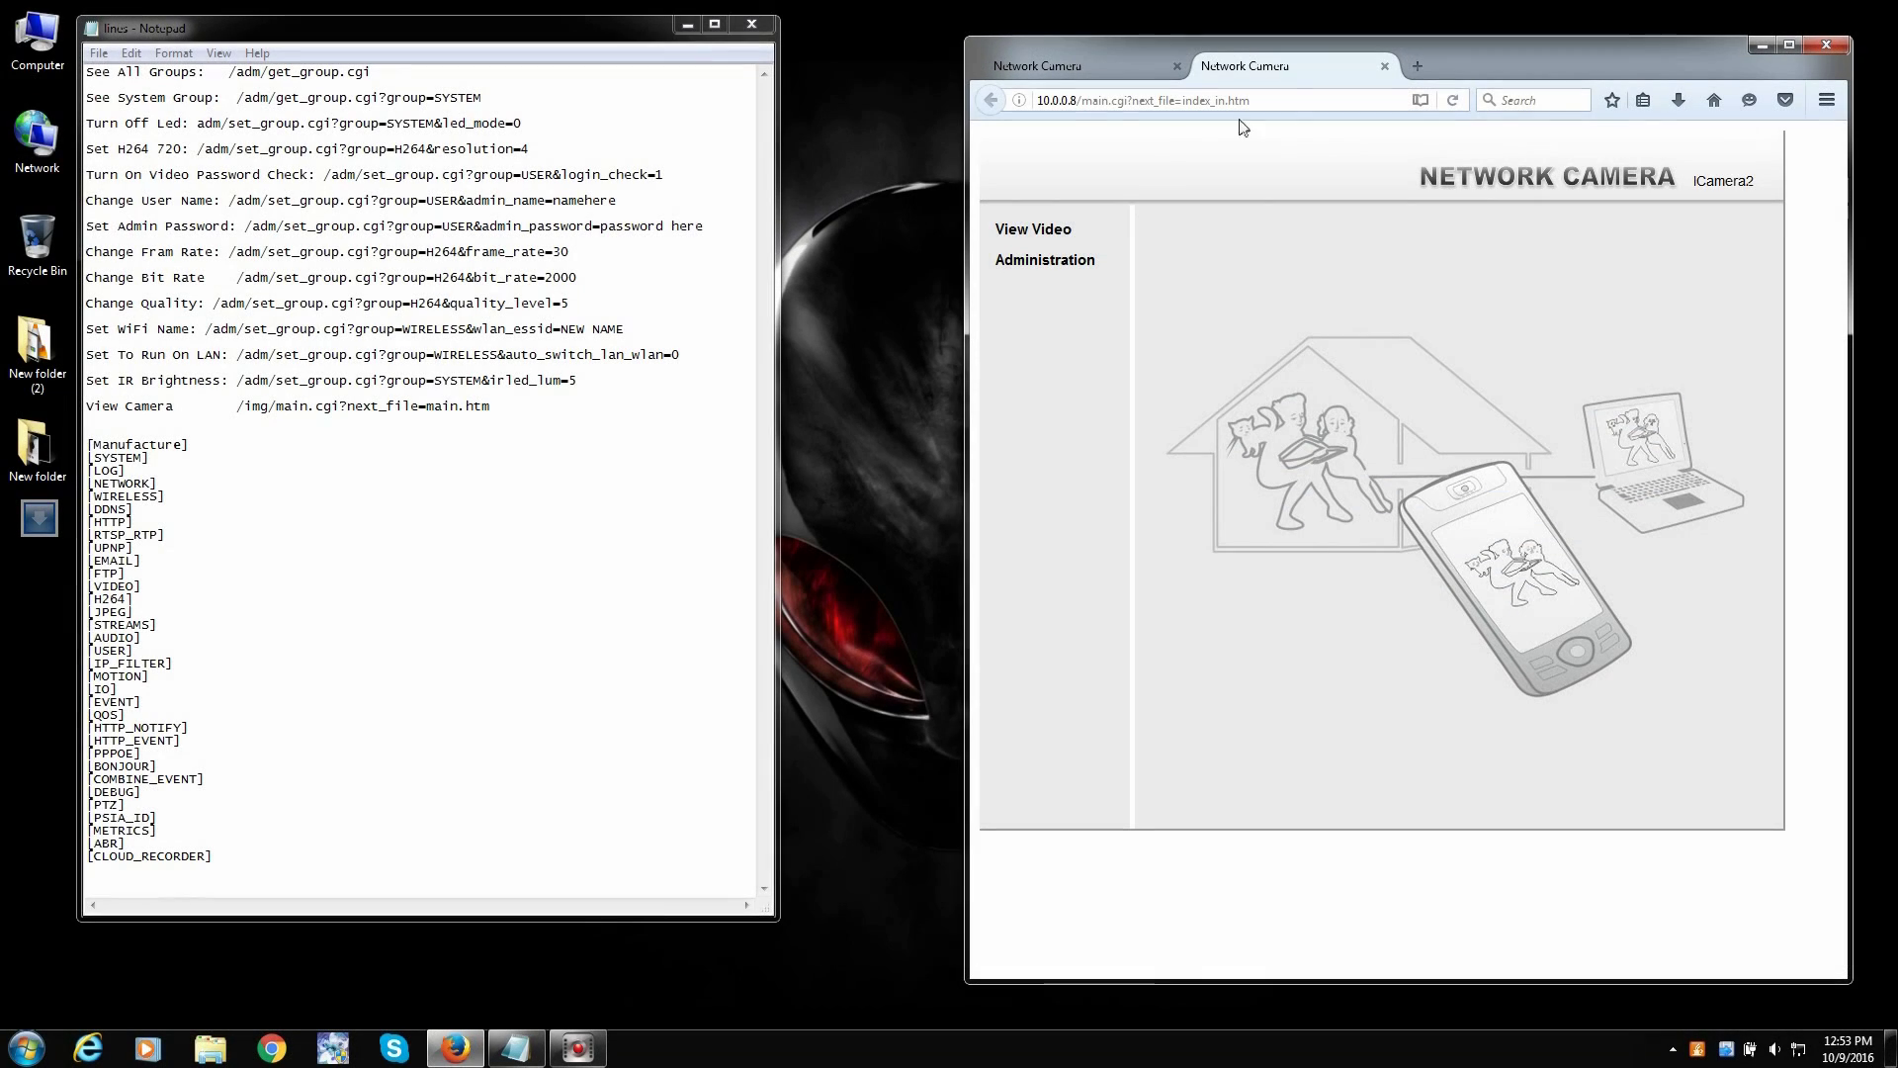
{"action": "left_click", "coordinate": [1045, 262]}
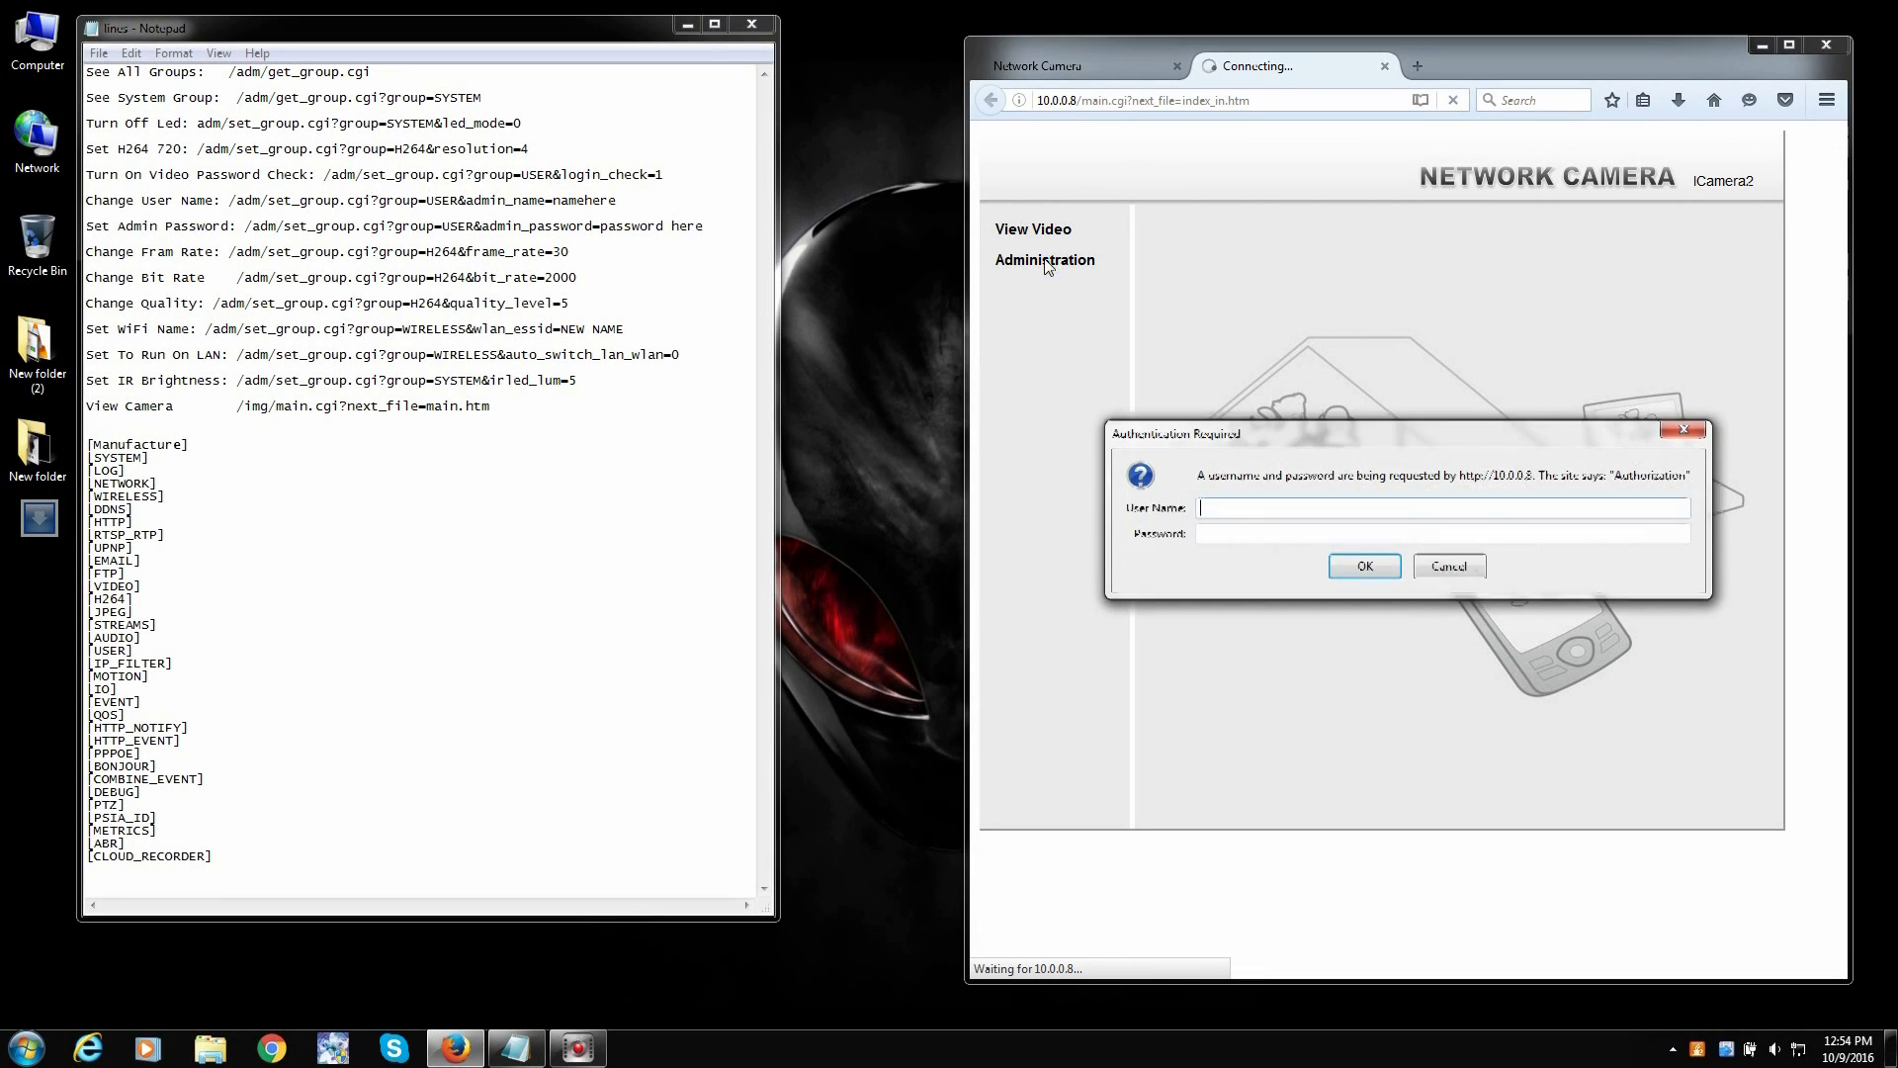
- Log in as Admin with the account password and dismiss the remember-login offer
{"action": "left_click", "coordinate": [1292, 507]}
{"action": "type", "text": "A"}
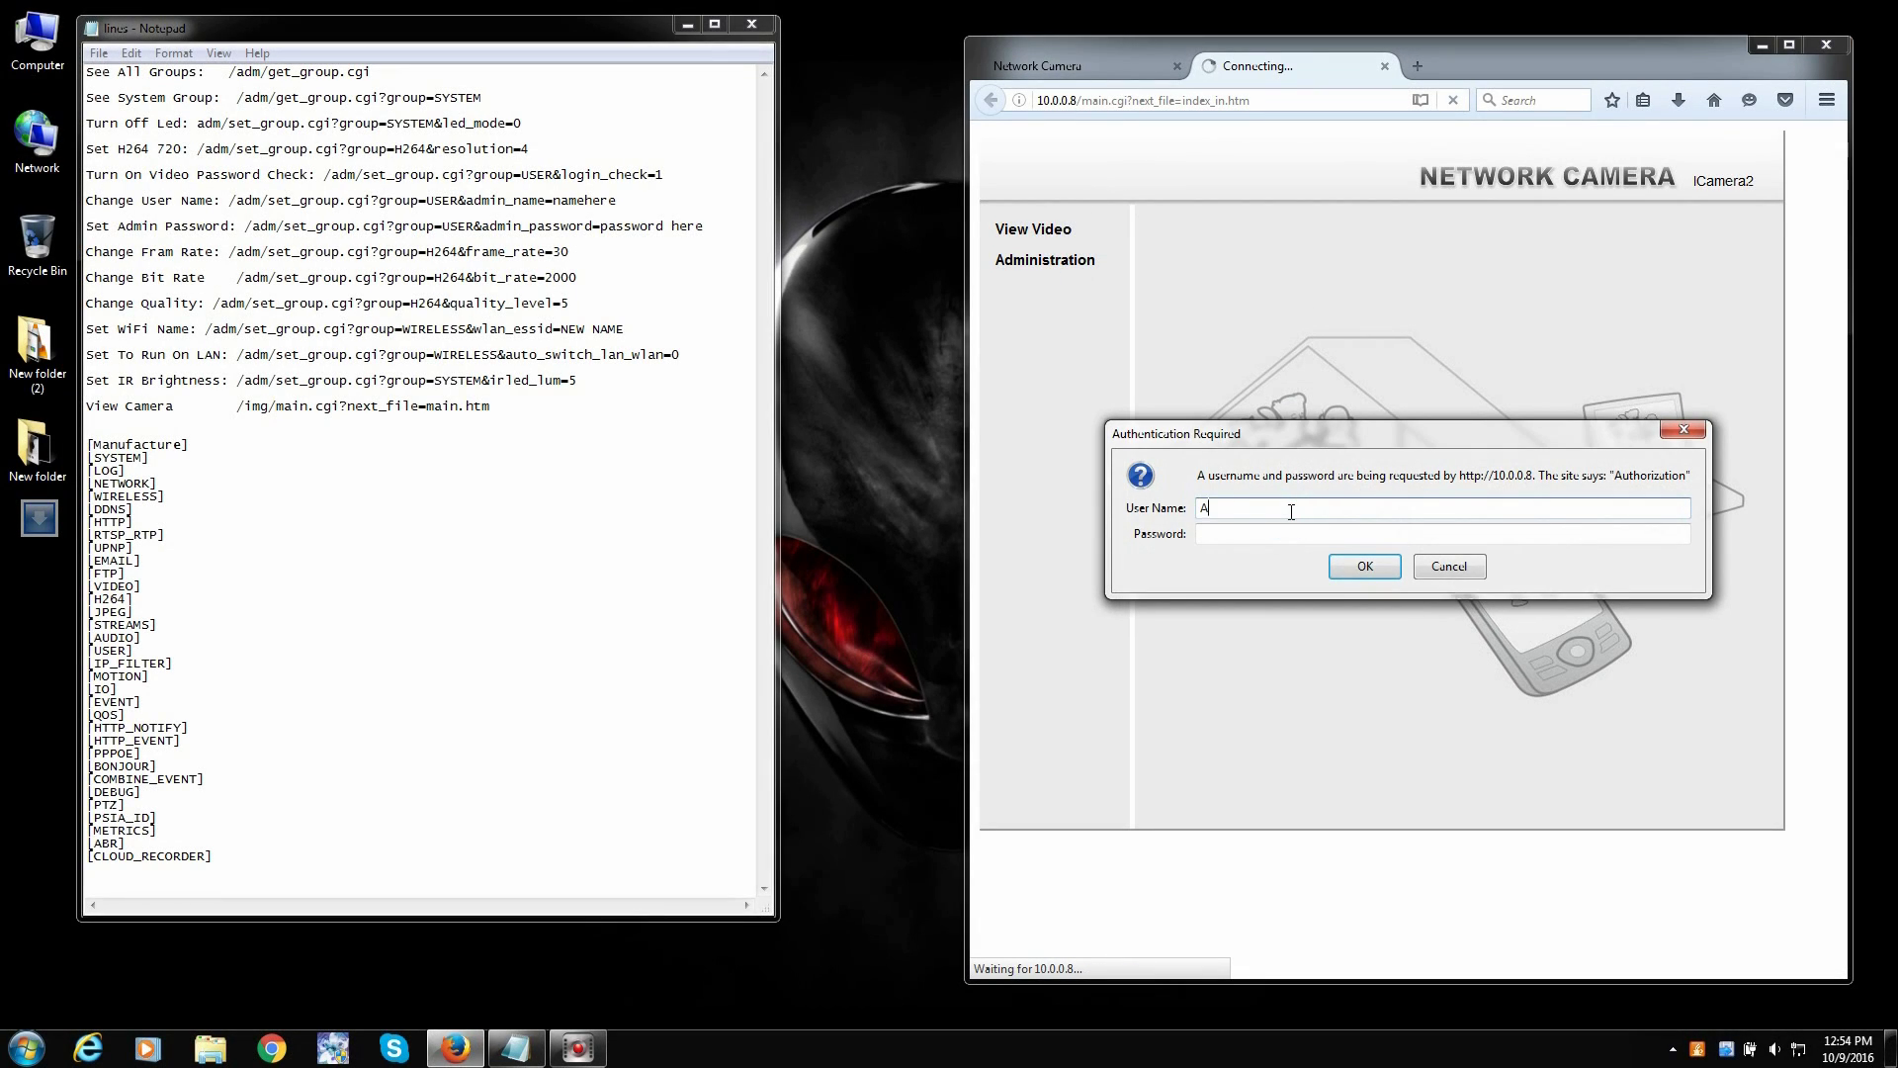
{"action": "type", "text": "dmin"}
{"action": "key", "text": "Tab"}
{"action": "type", "text": "***"}
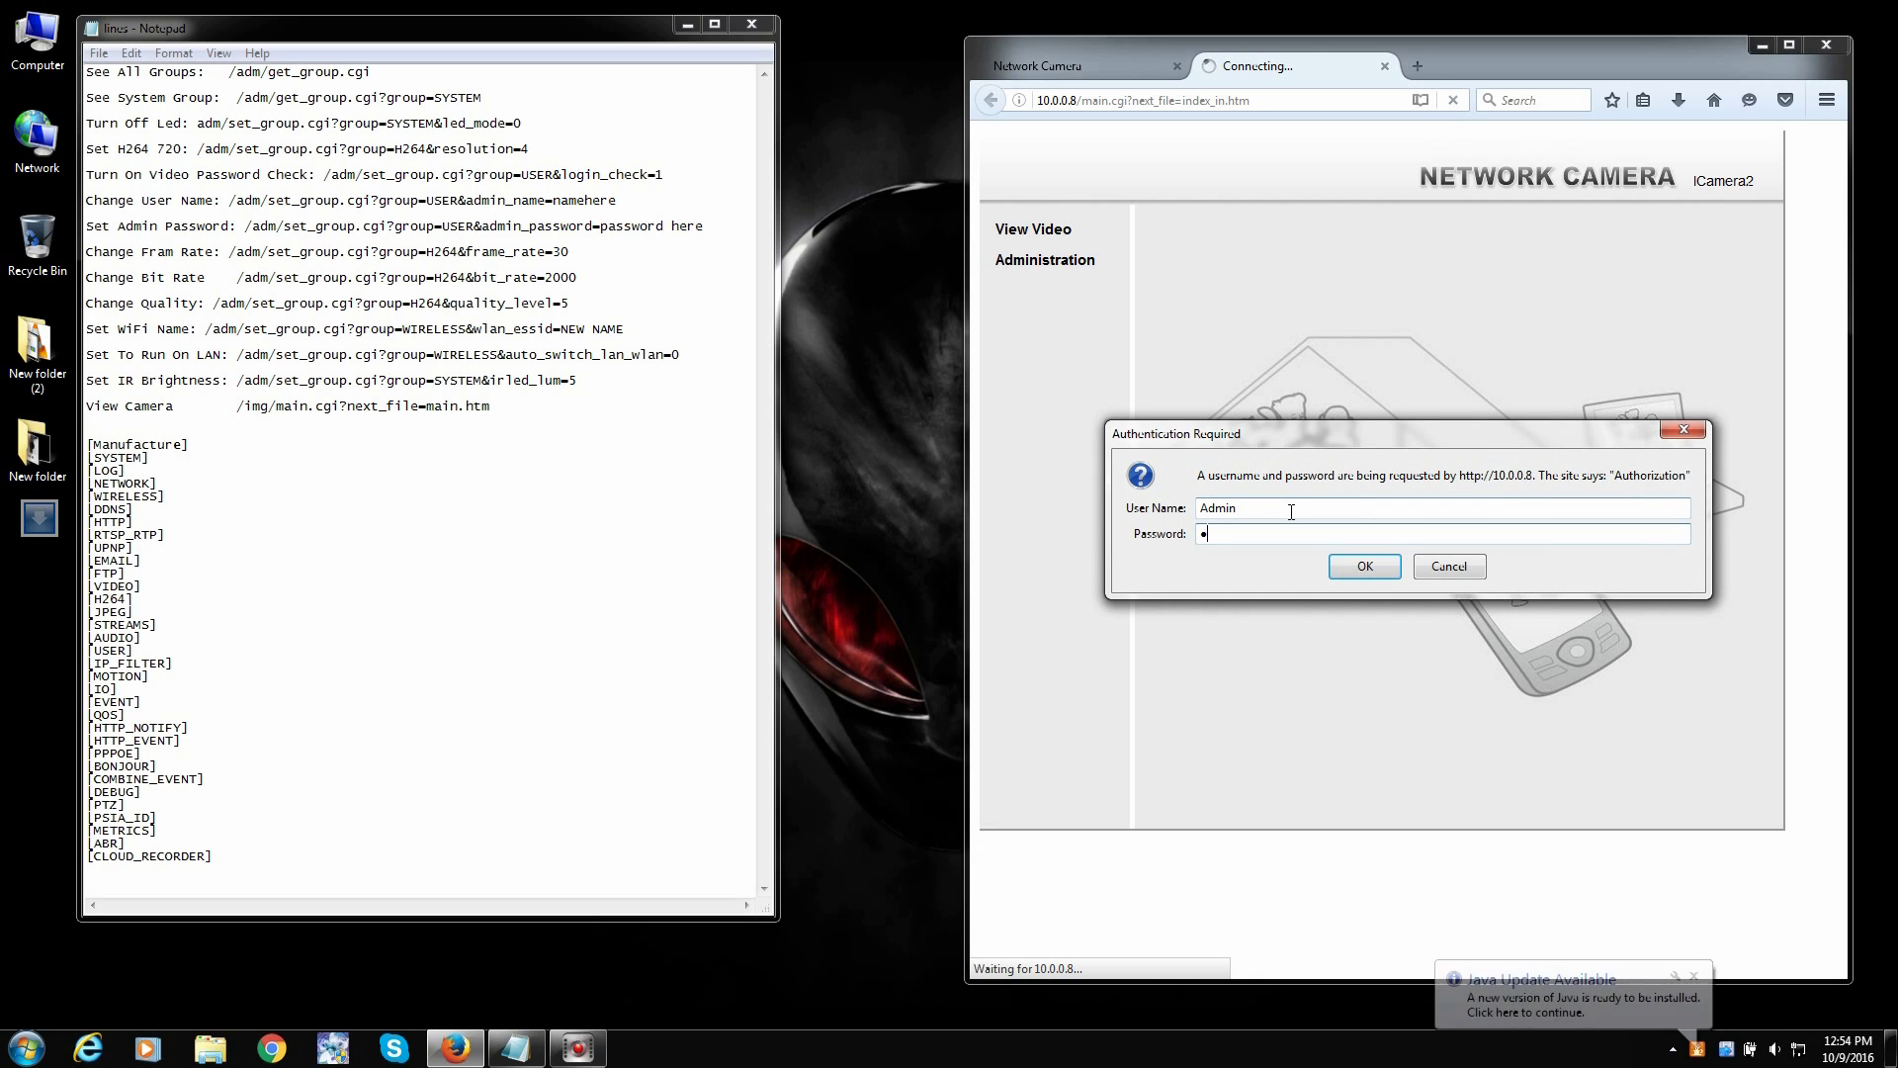
{"action": "type", "text": "****"}
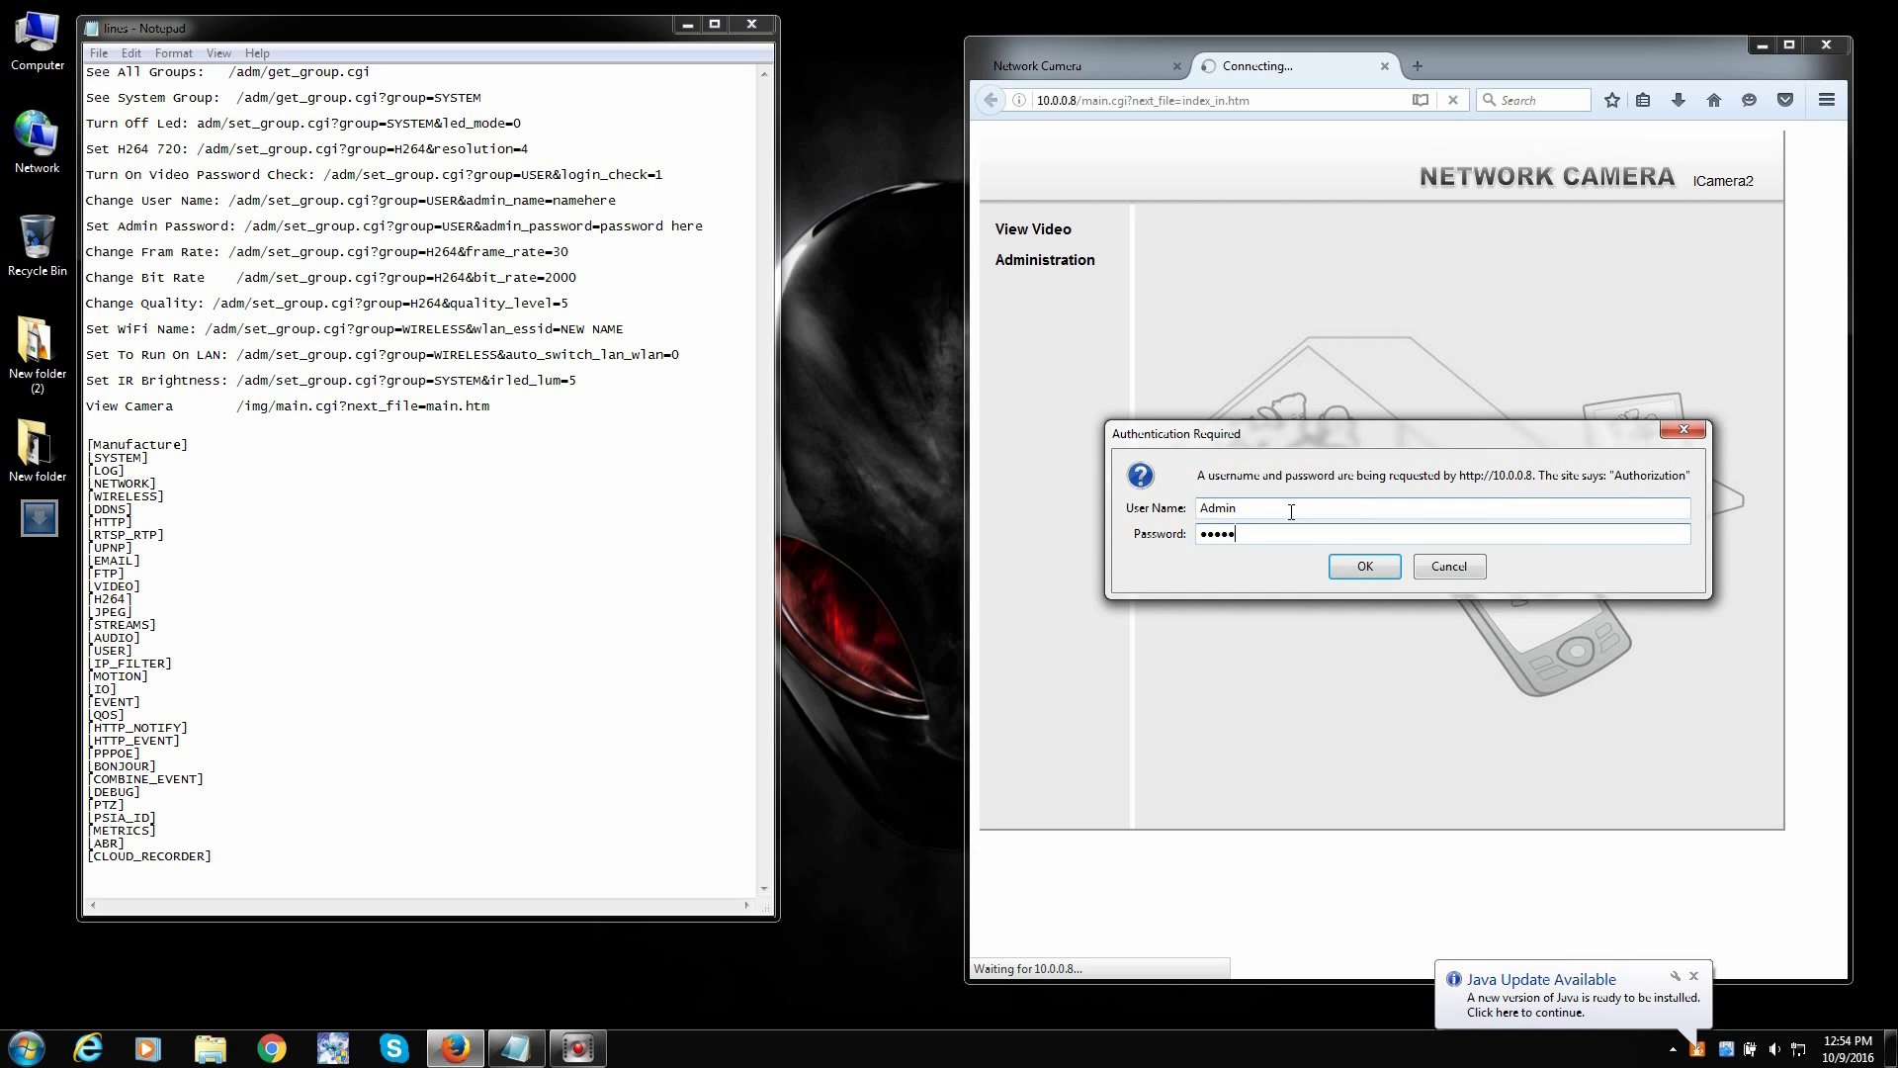
{"action": "type", "text": "**"}
{"action": "key", "text": "Return"}
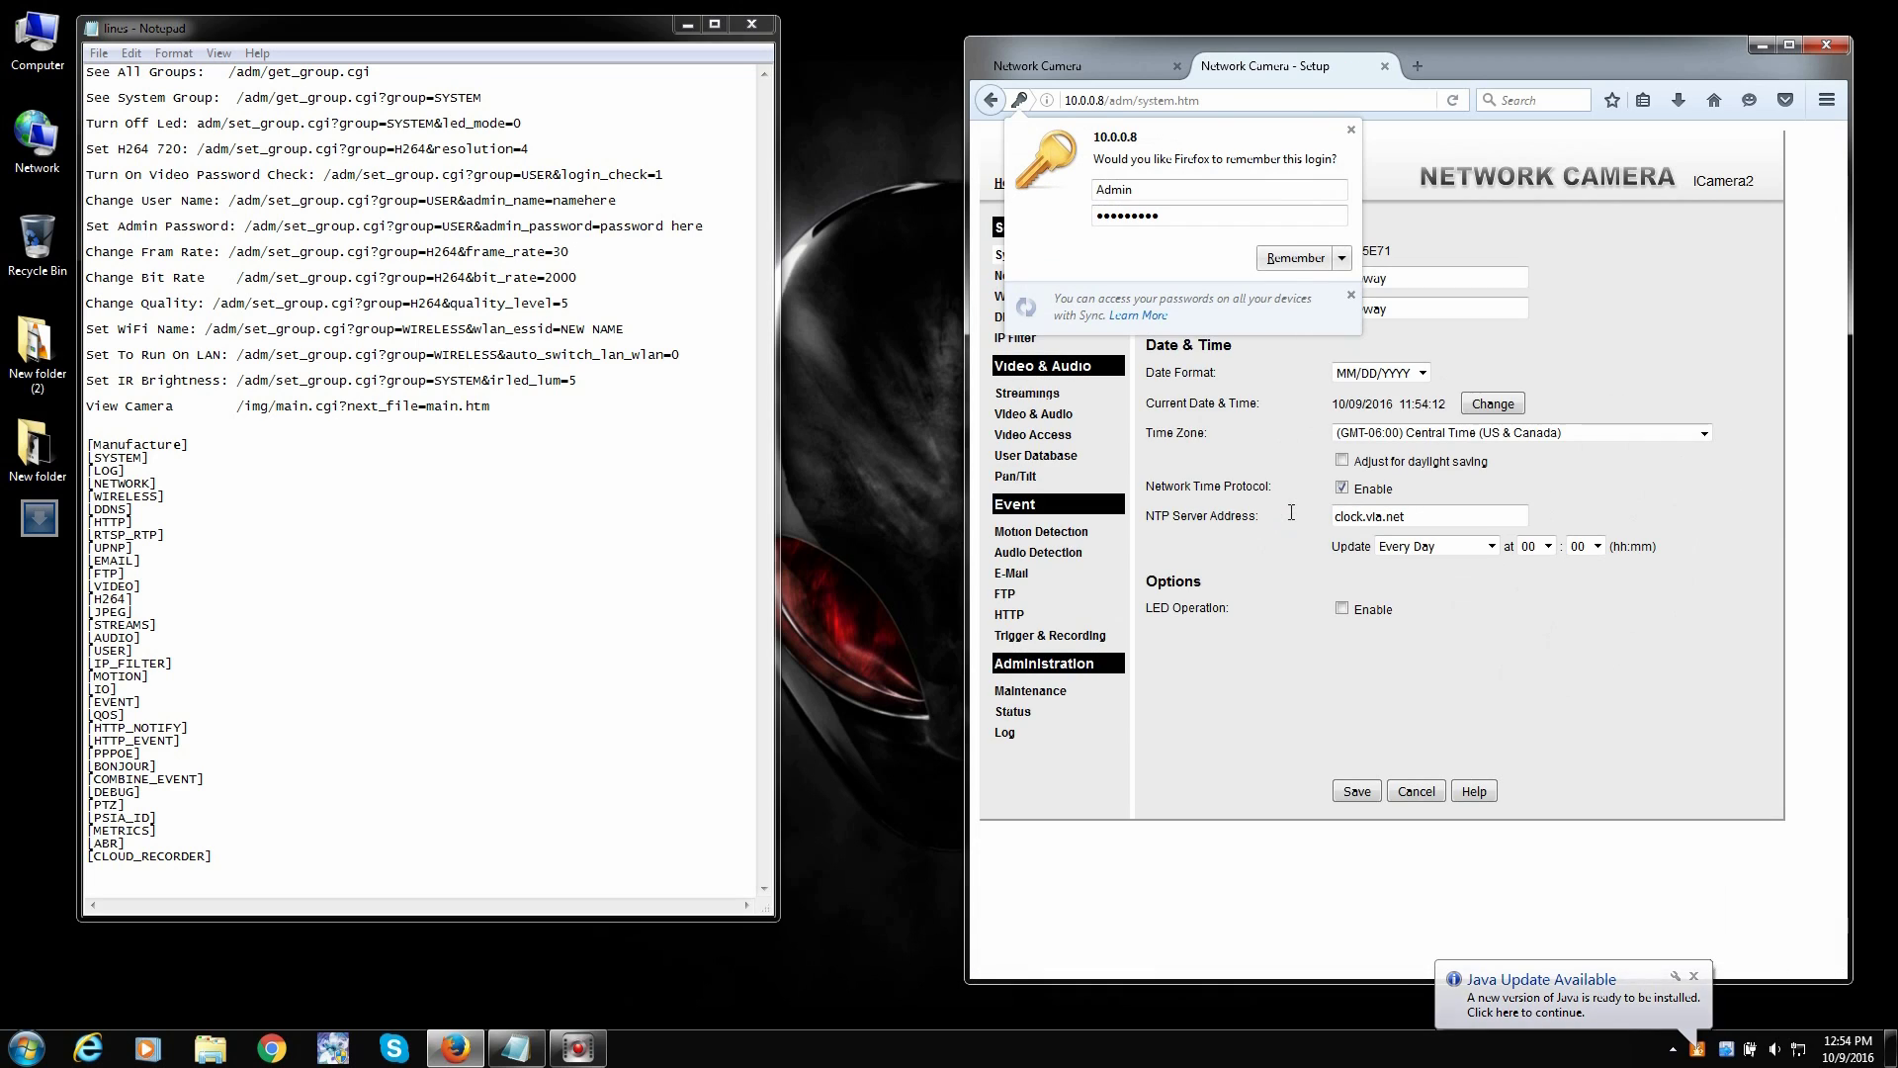
{"action": "left_click", "coordinate": [1347, 134]}
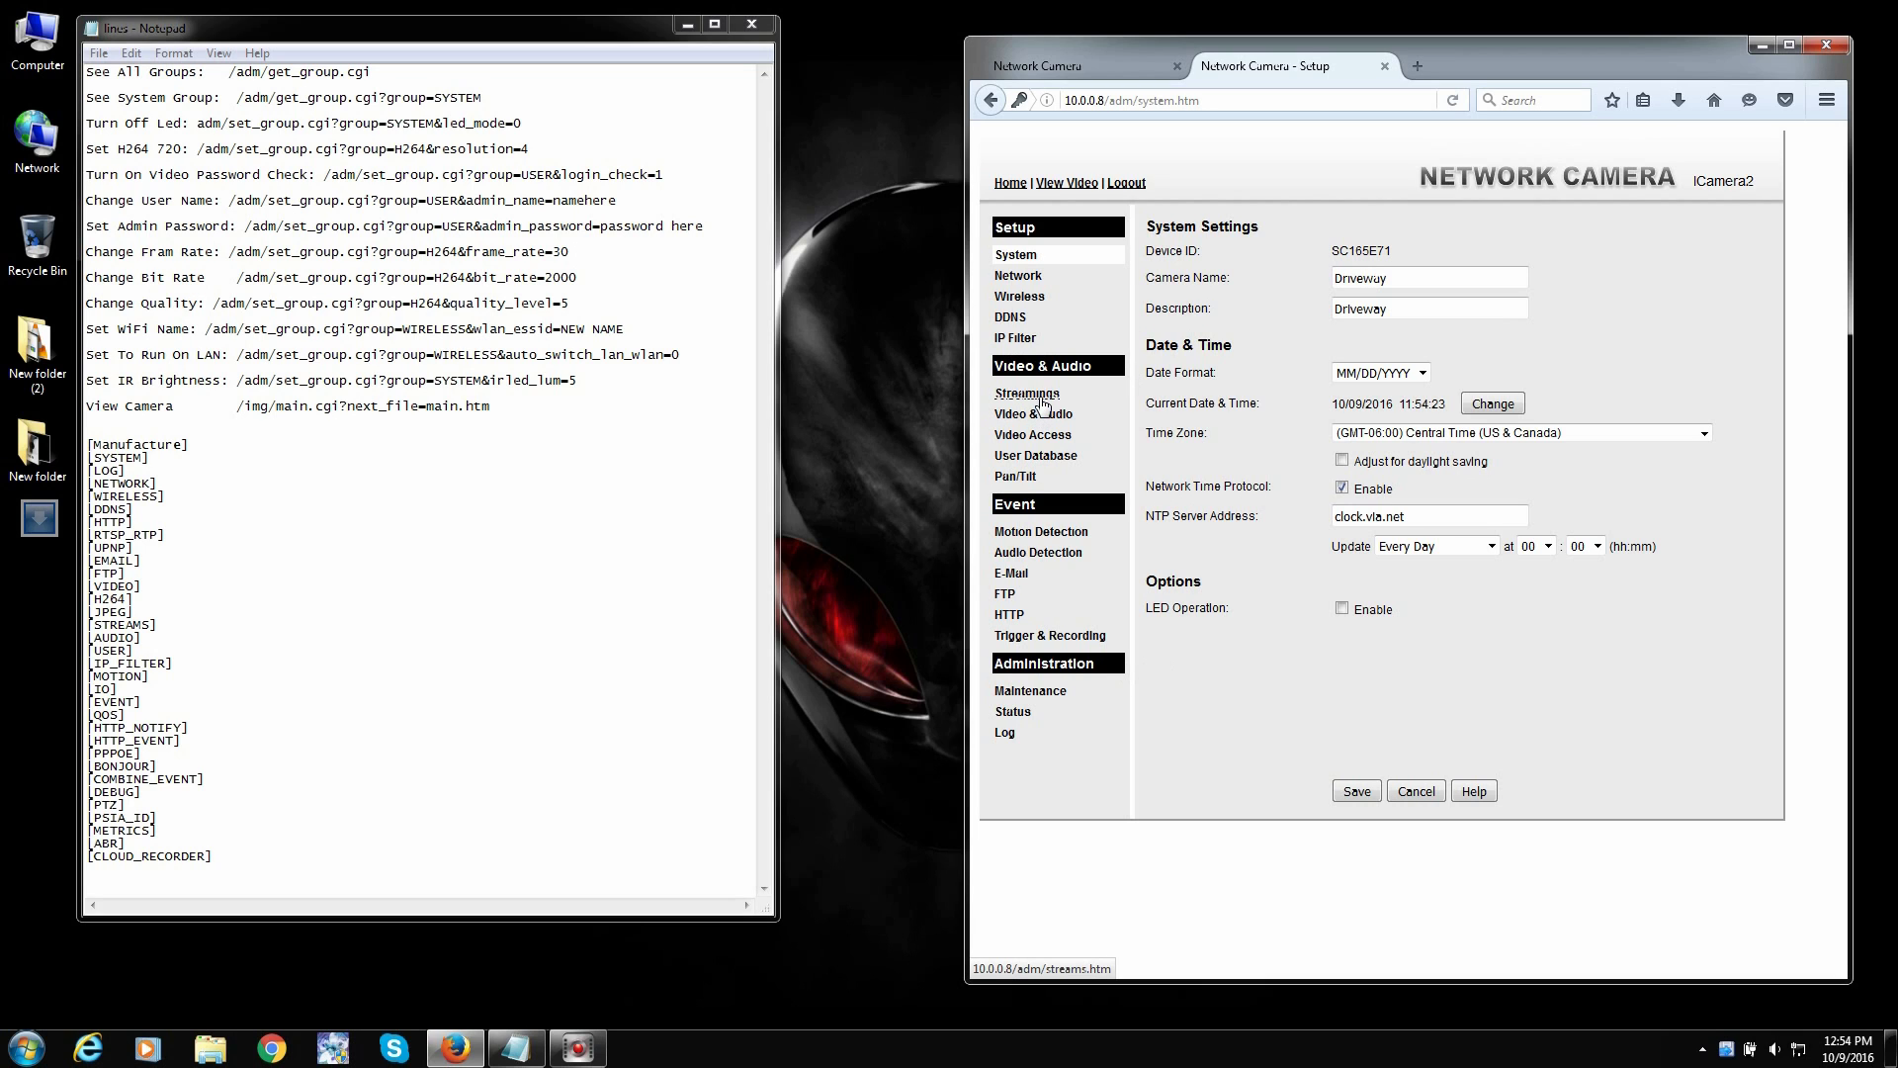
- Check Streaming 1's video format, keeping H.264, then return to the camera's home page tab
{"action": "left_click", "coordinate": [1003, 396]}
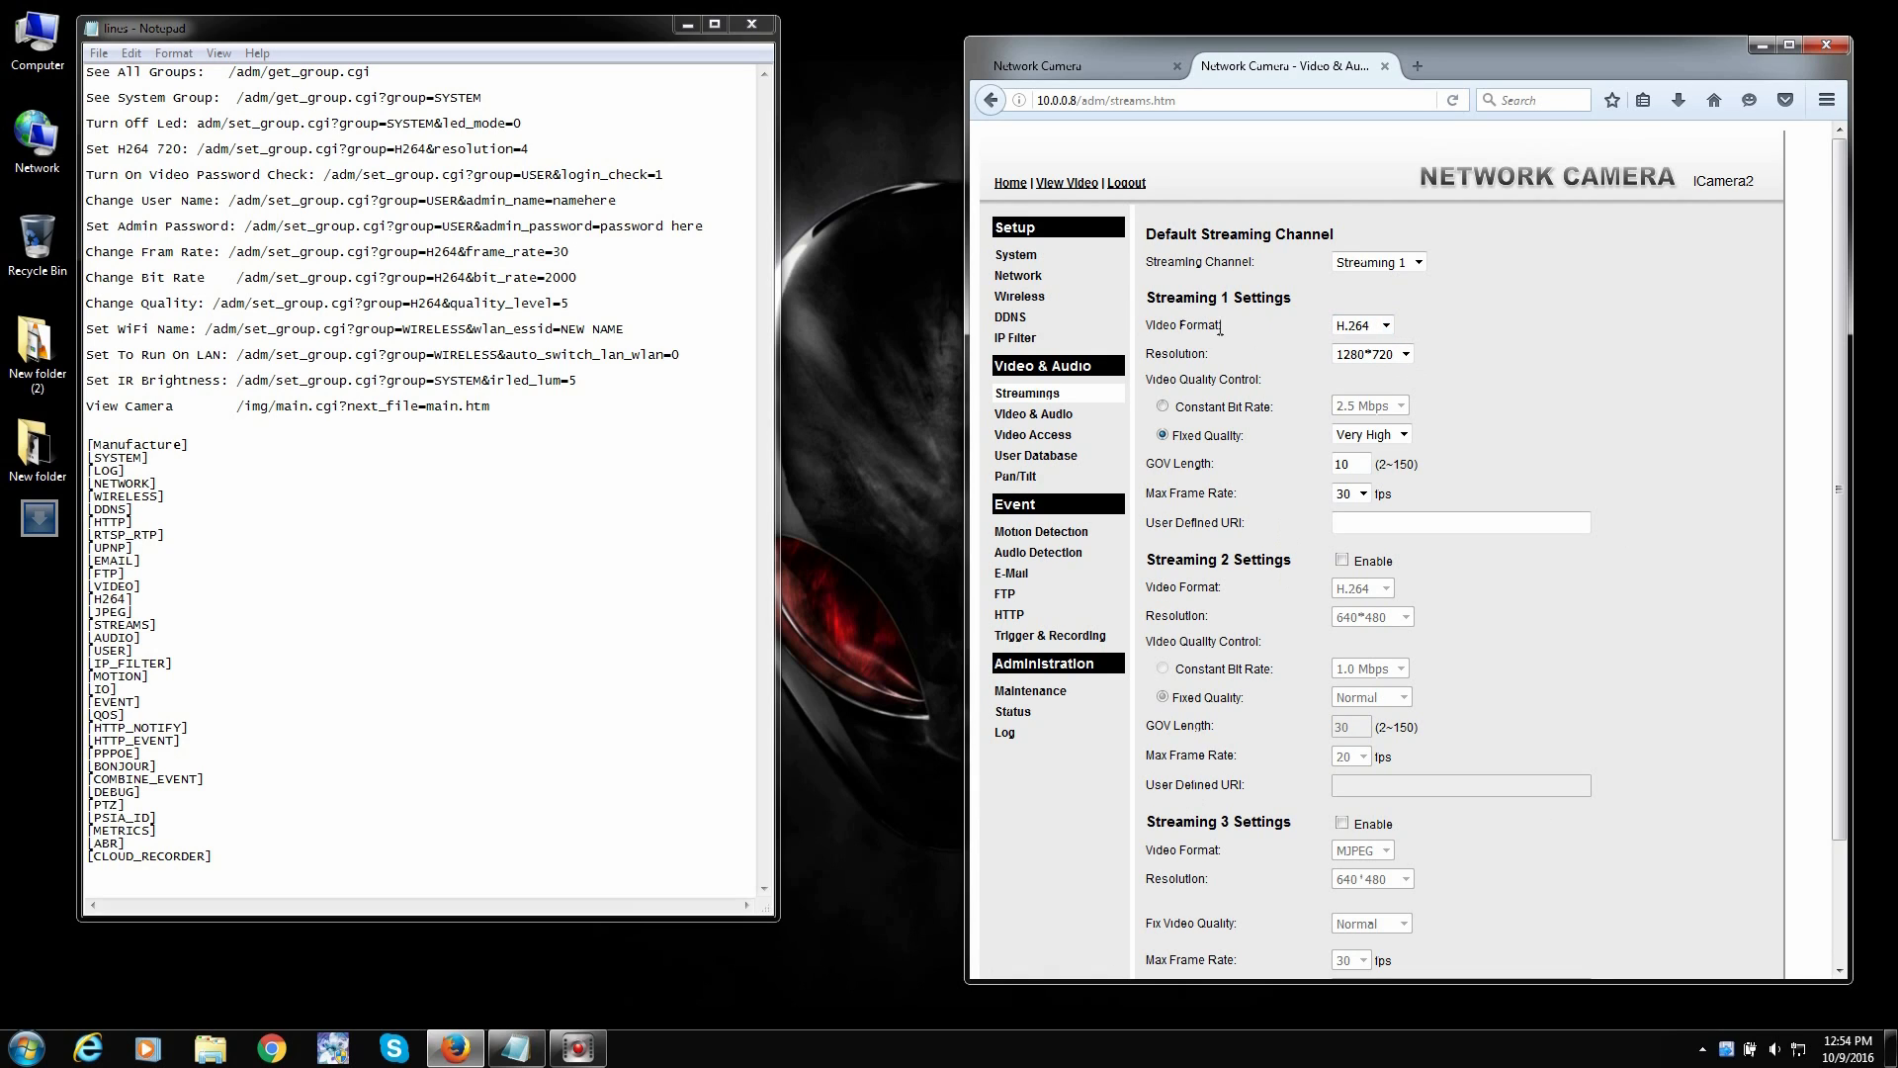
{"action": "left_click", "coordinate": [1394, 325]}
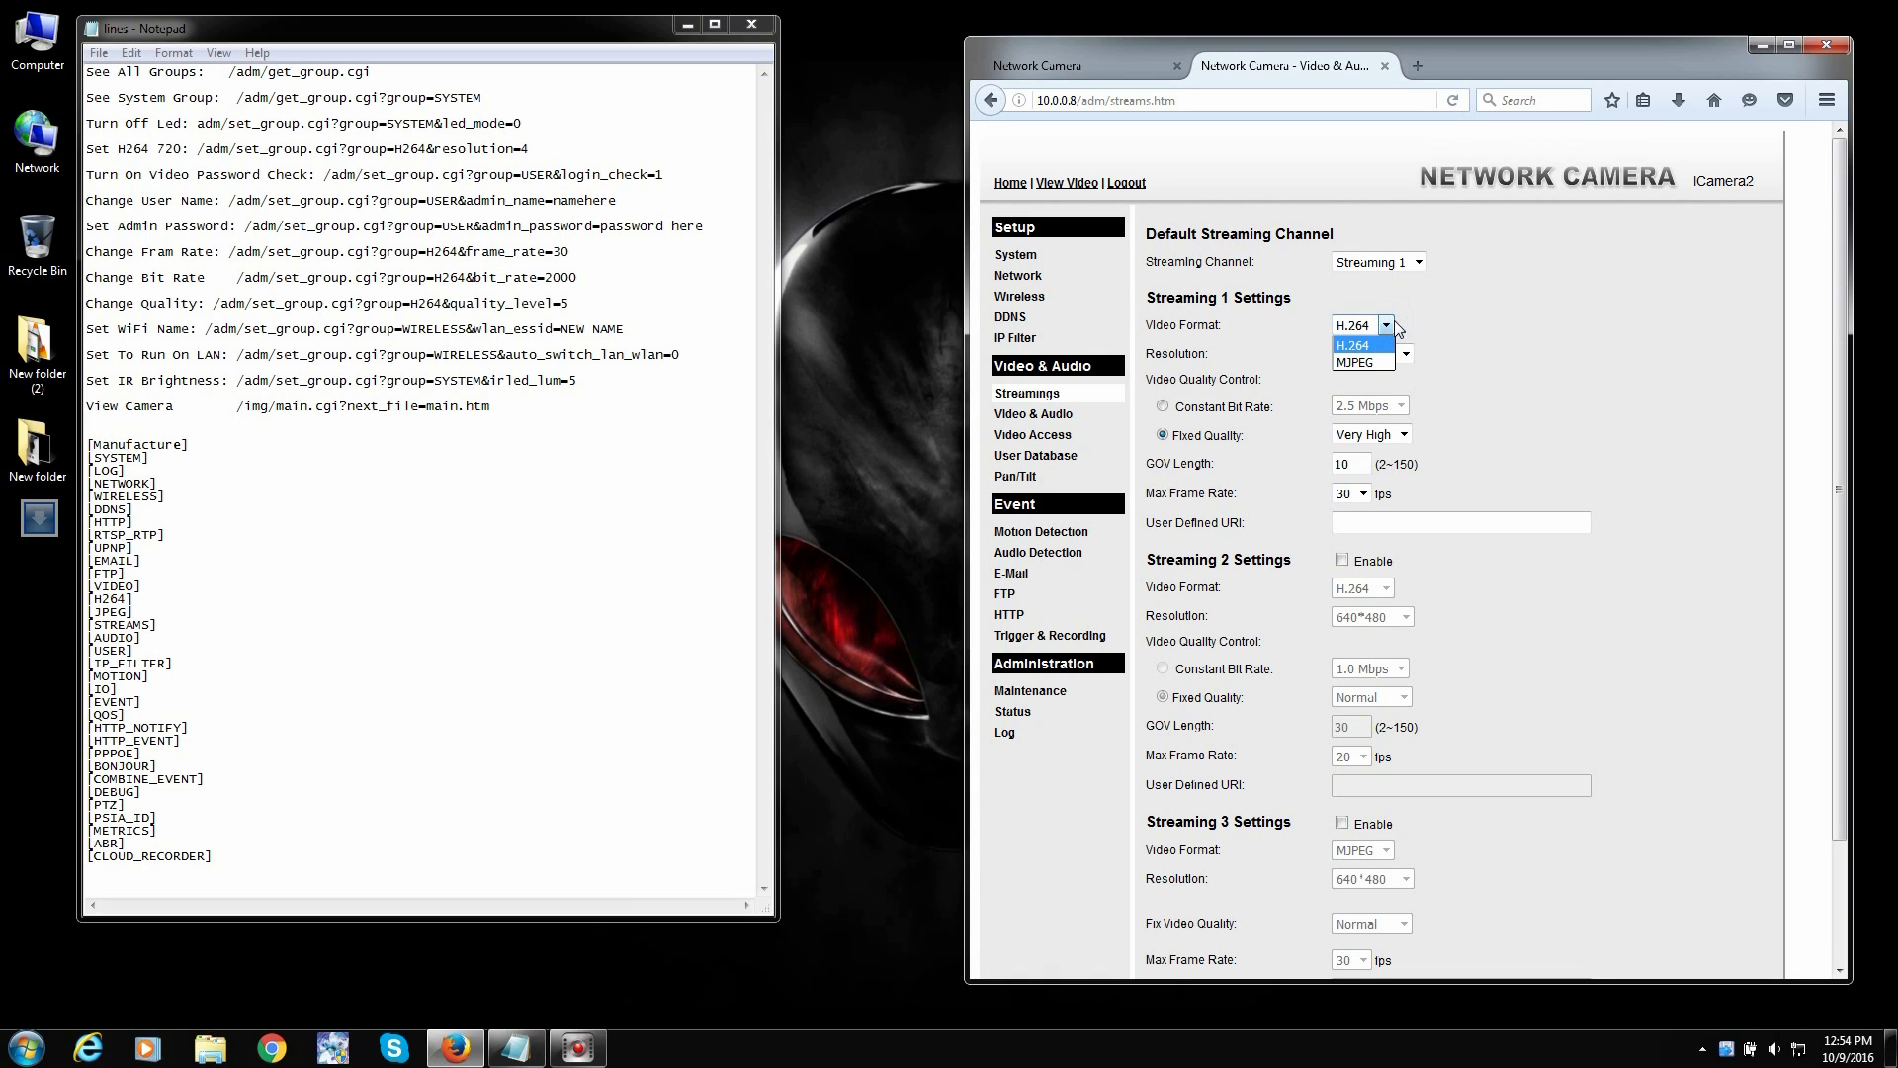
{"action": "left_click", "coordinate": [1507, 315]}
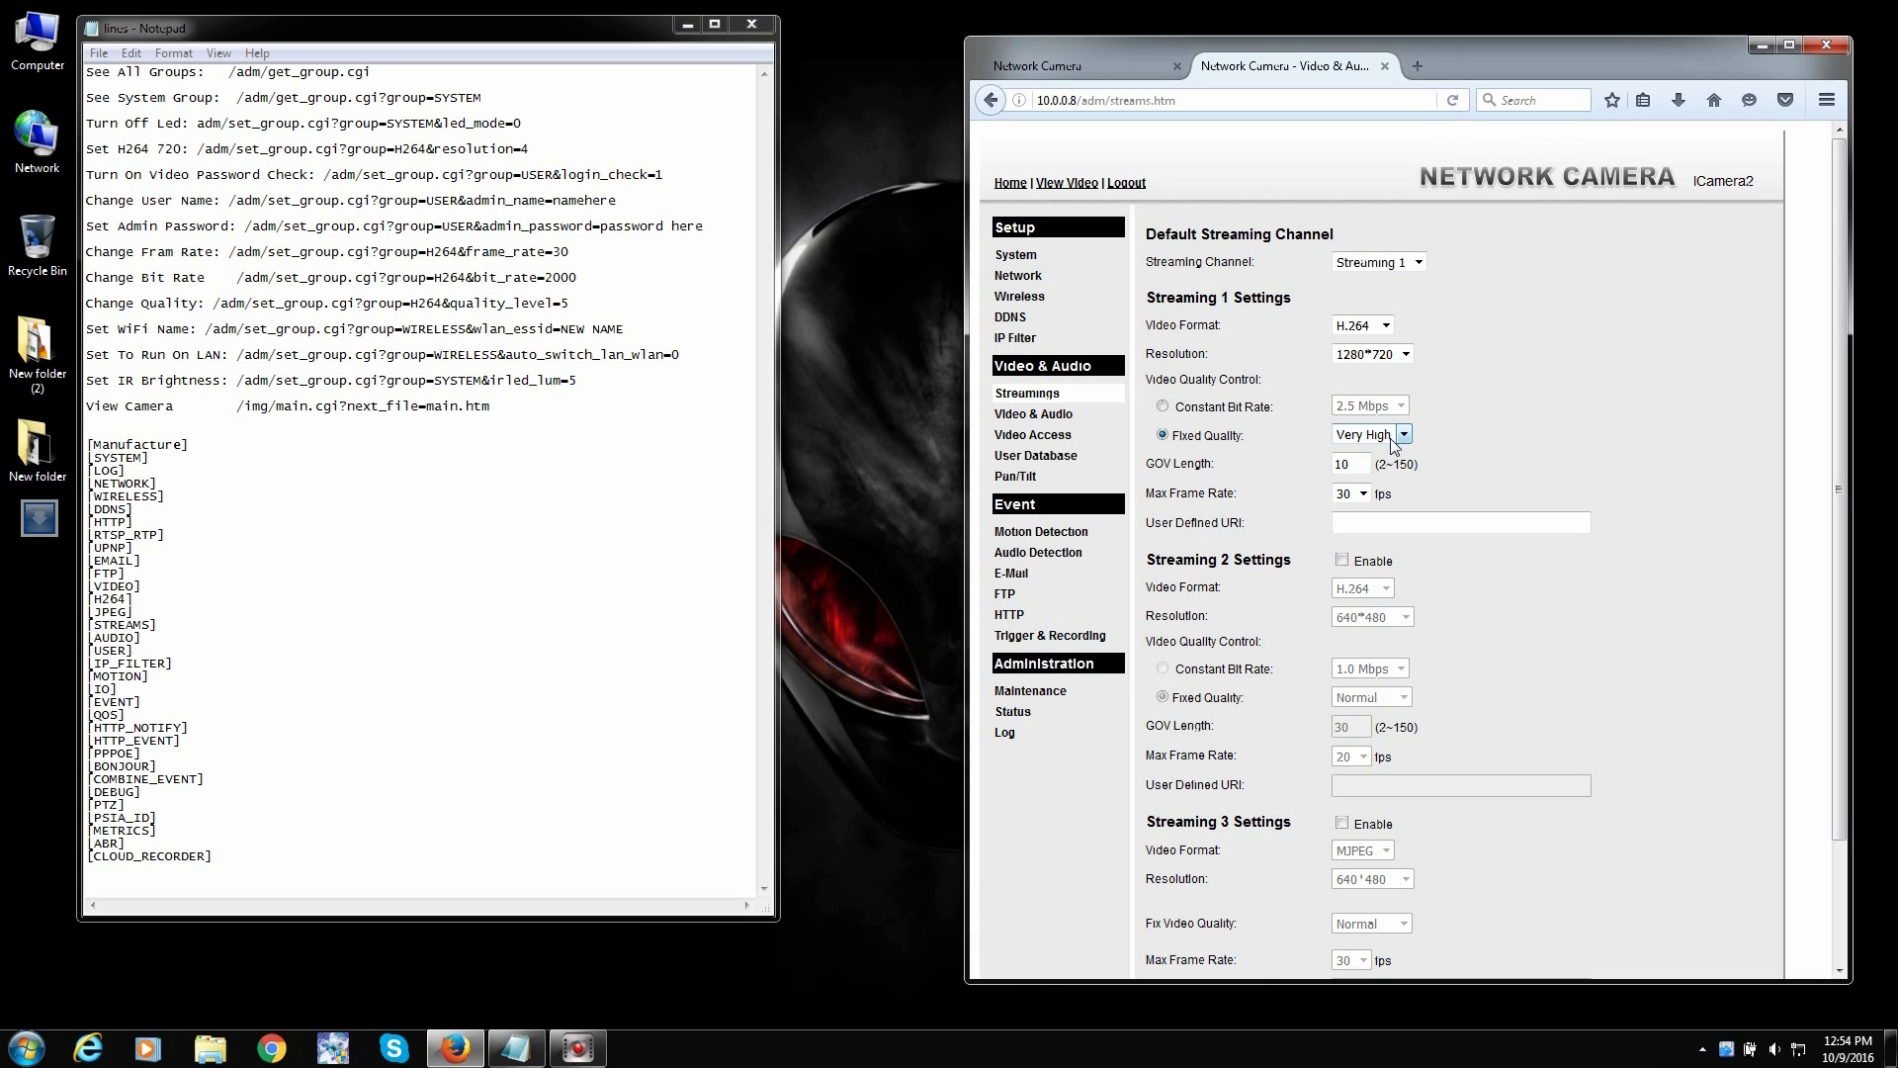
{"action": "left_click", "coordinate": [1135, 65]}
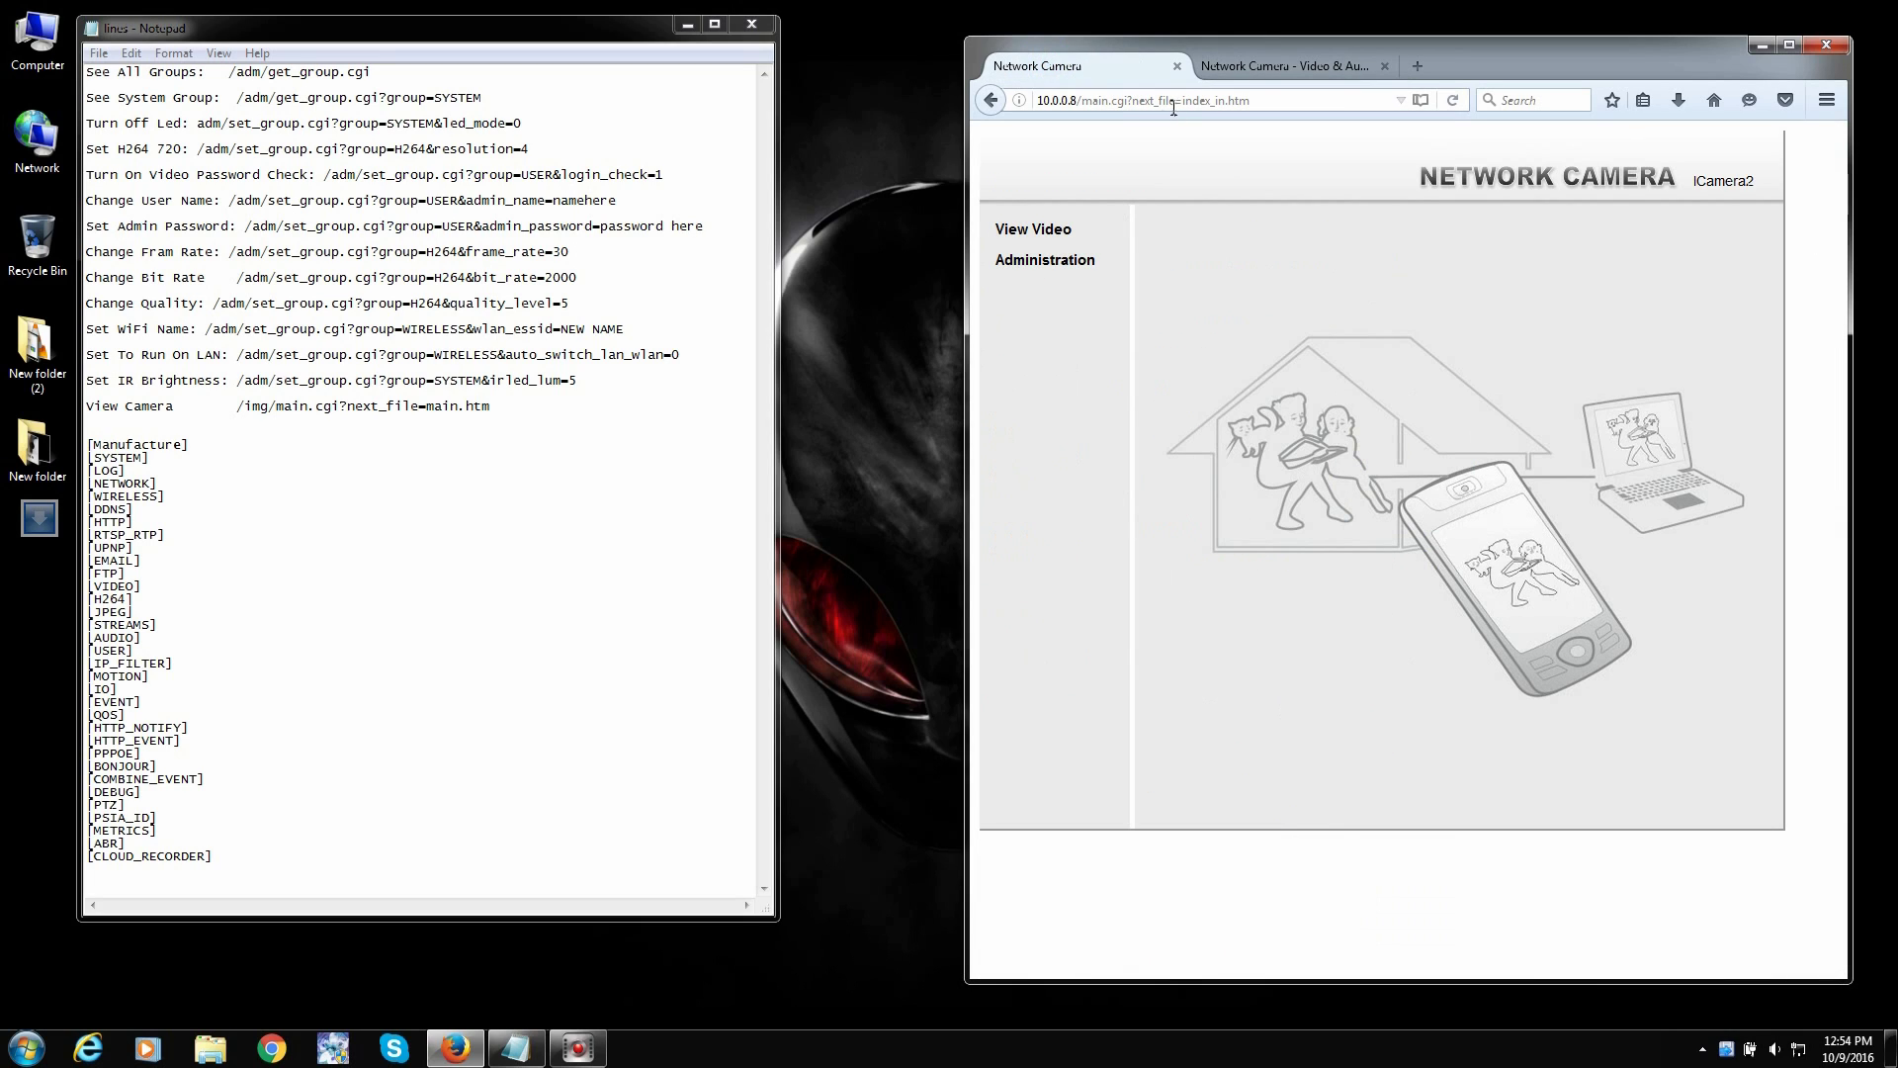
- Replace the path after 10.0.0.8 with /adm/get_group.cgi copied from Notepad and load it
{"action": "left_click", "coordinate": [1077, 100]}
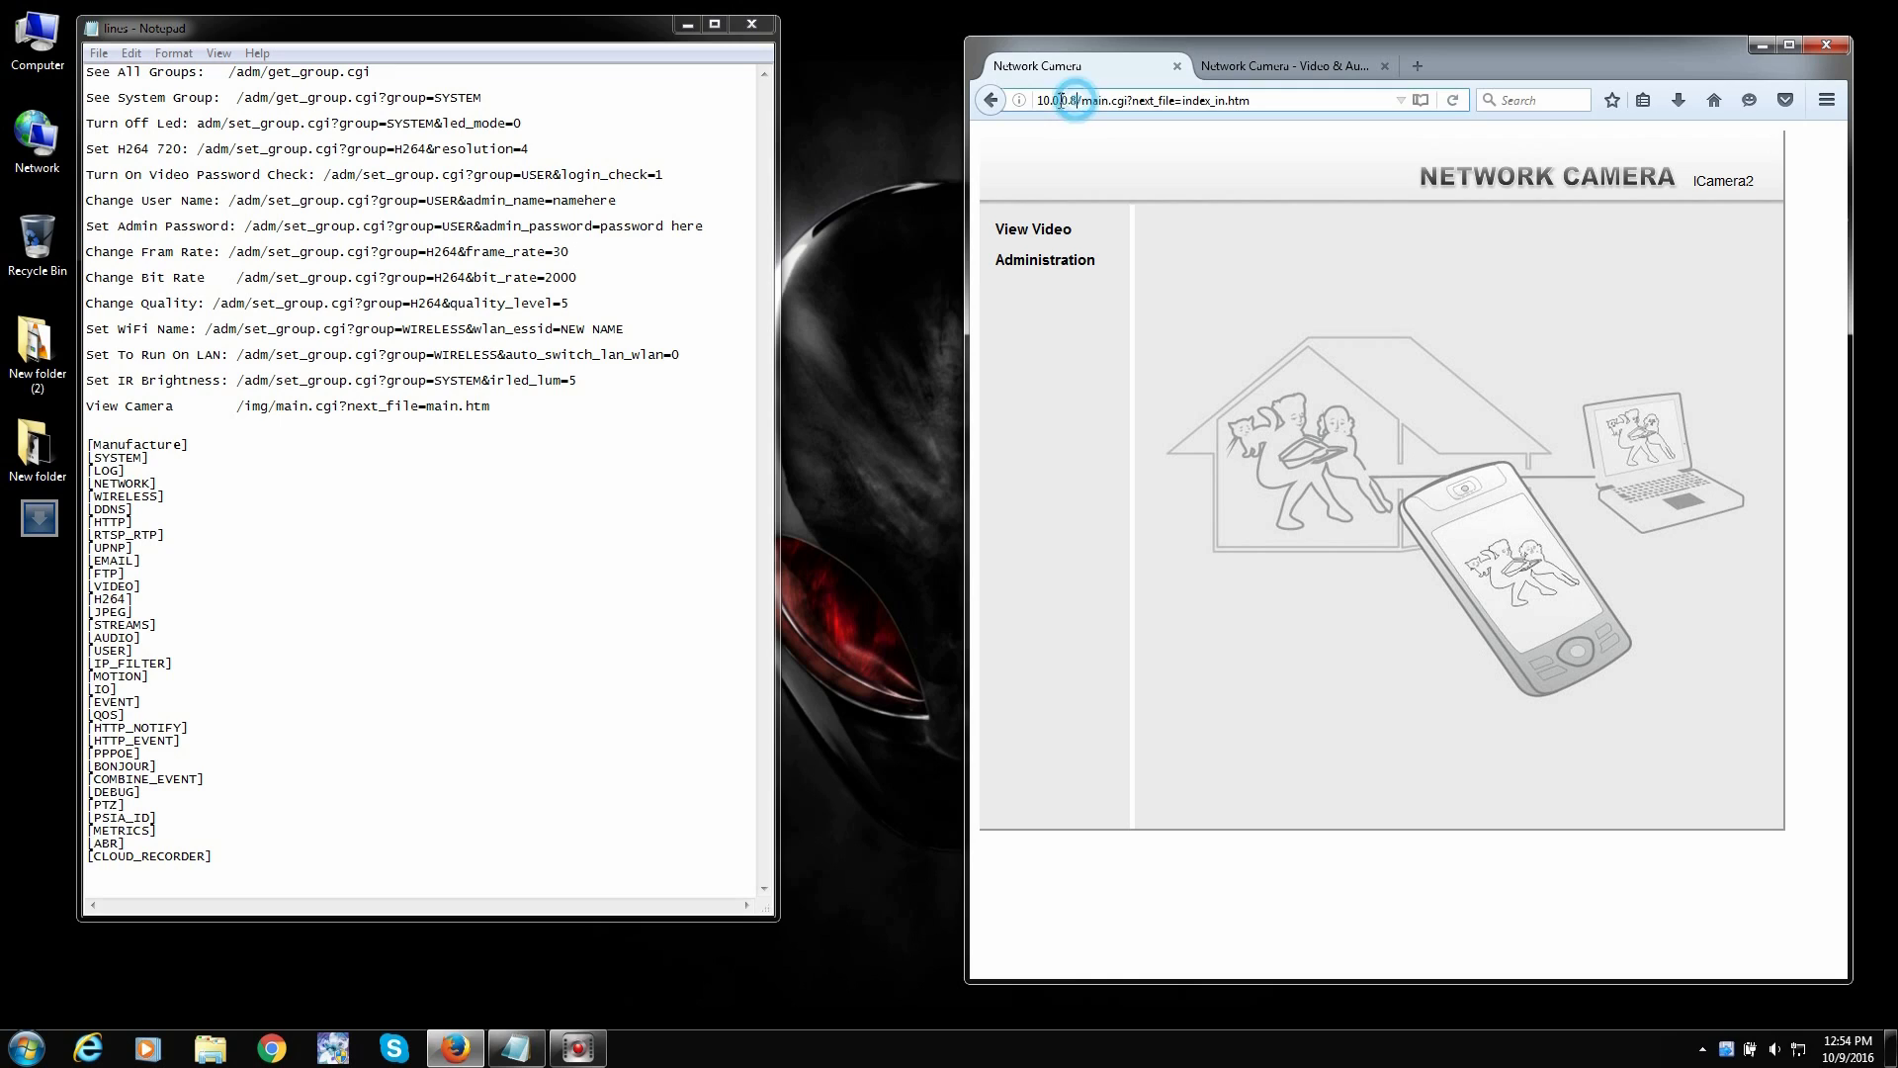
{"action": "left_click_drag", "start_coordinate": [1062, 100], "coordinate": [1038, 99]}
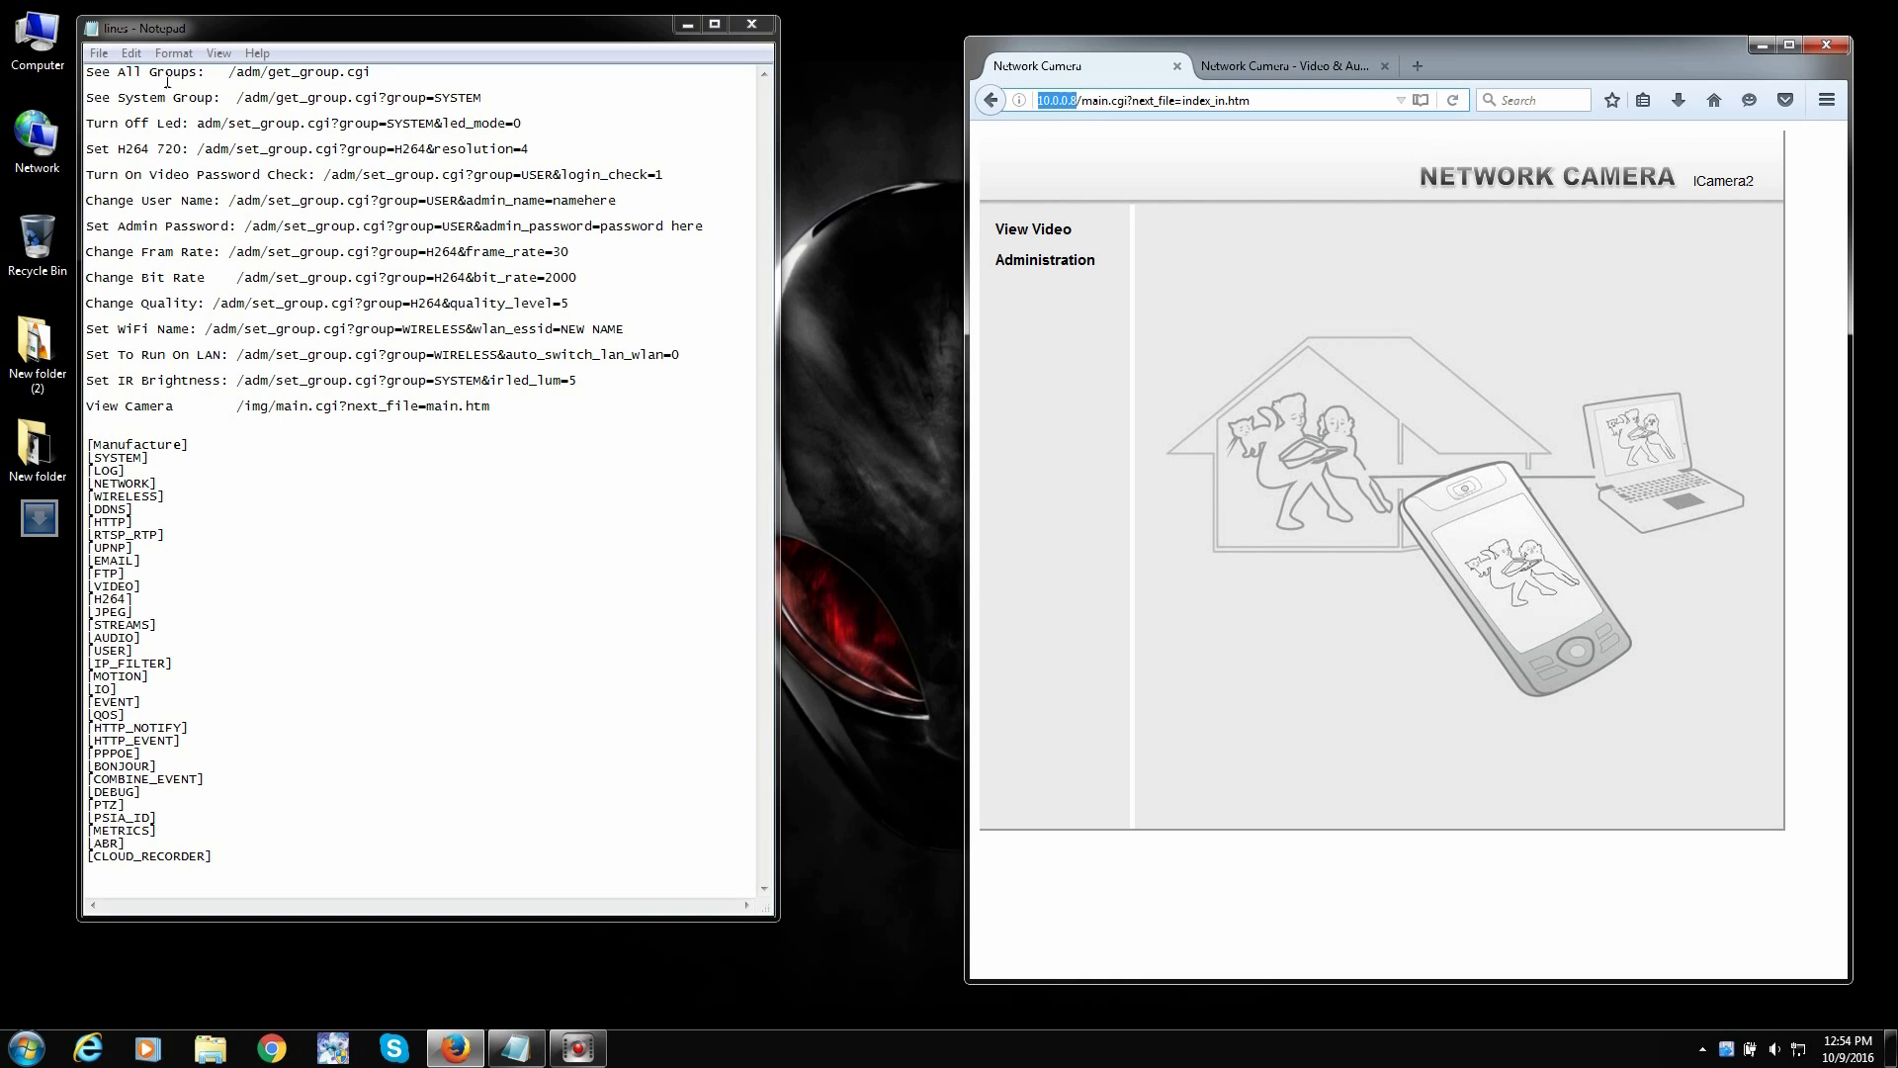
{"action": "left_click_drag", "start_coordinate": [229, 71], "coordinate": [381, 71]}
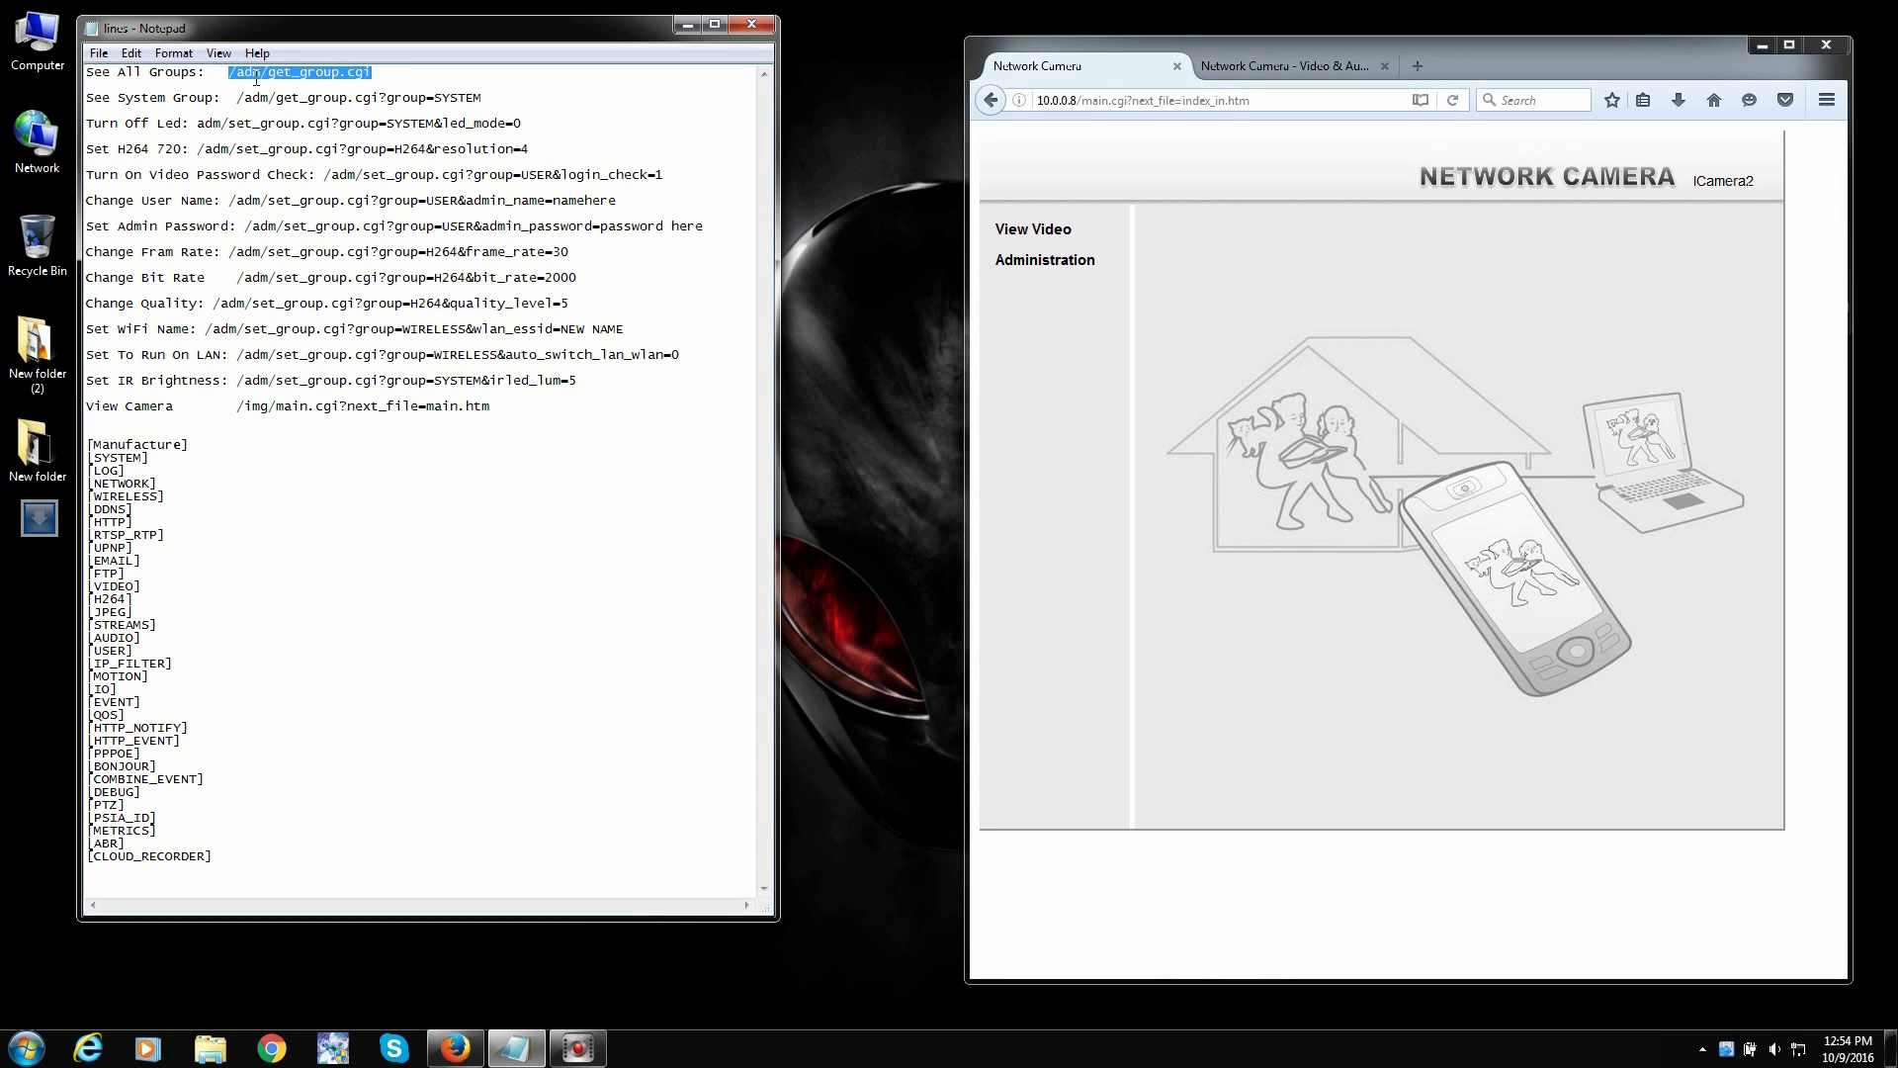
{"action": "right_click", "coordinate": [331, 70]}
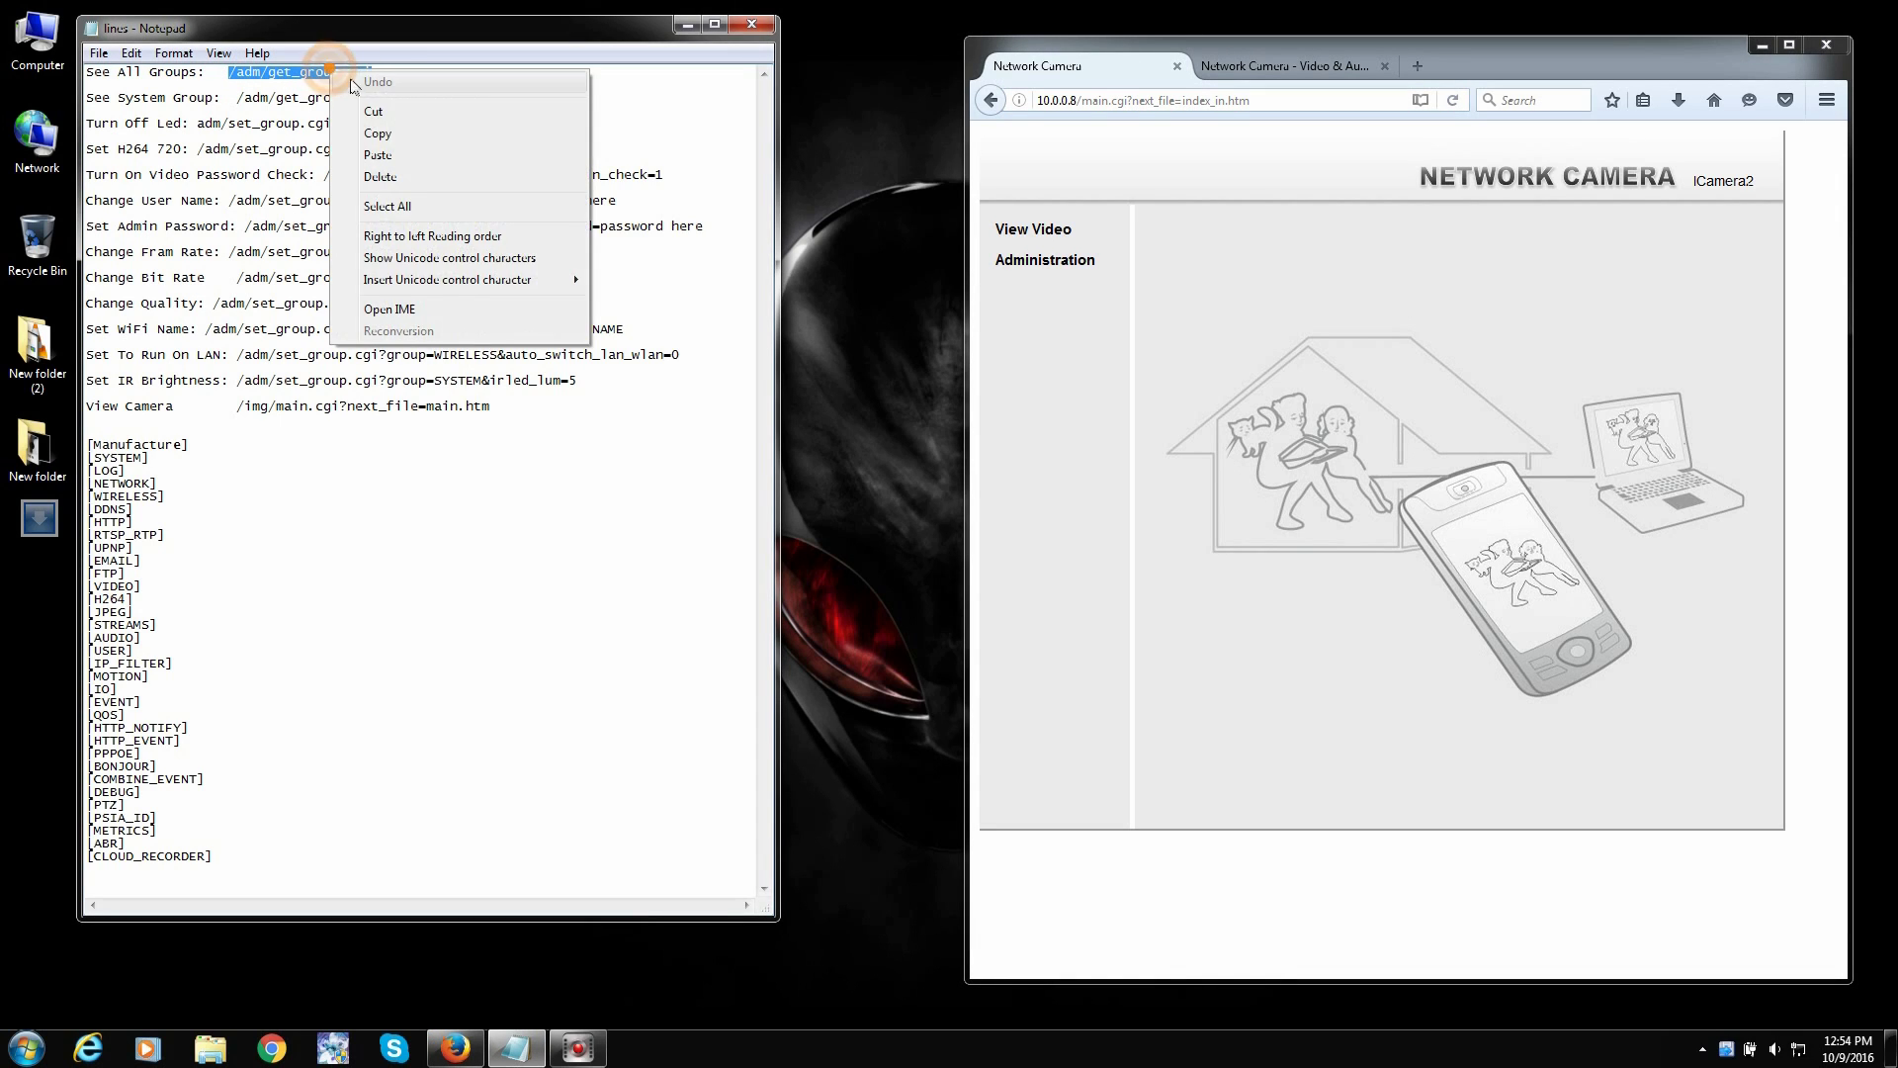
{"action": "left_click", "coordinate": [380, 142]}
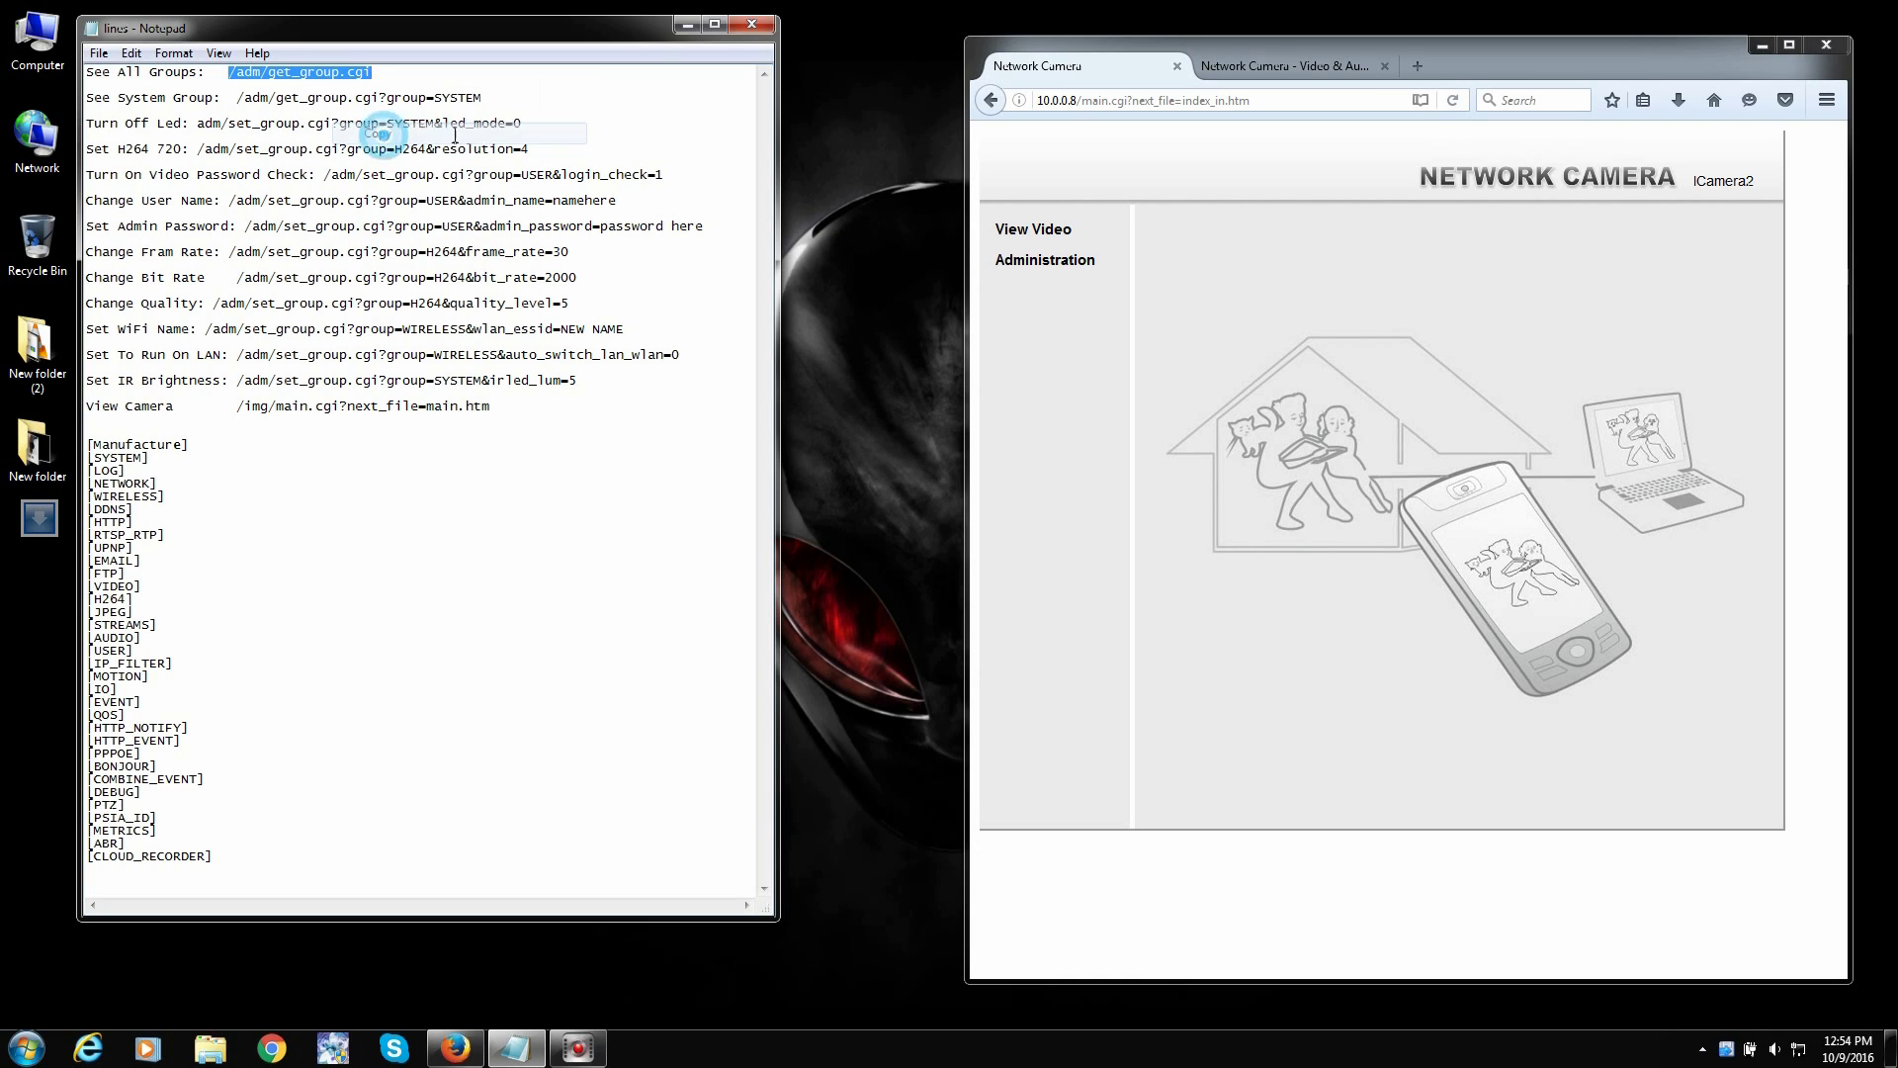
{"action": "left_click", "coordinate": [1113, 96]}
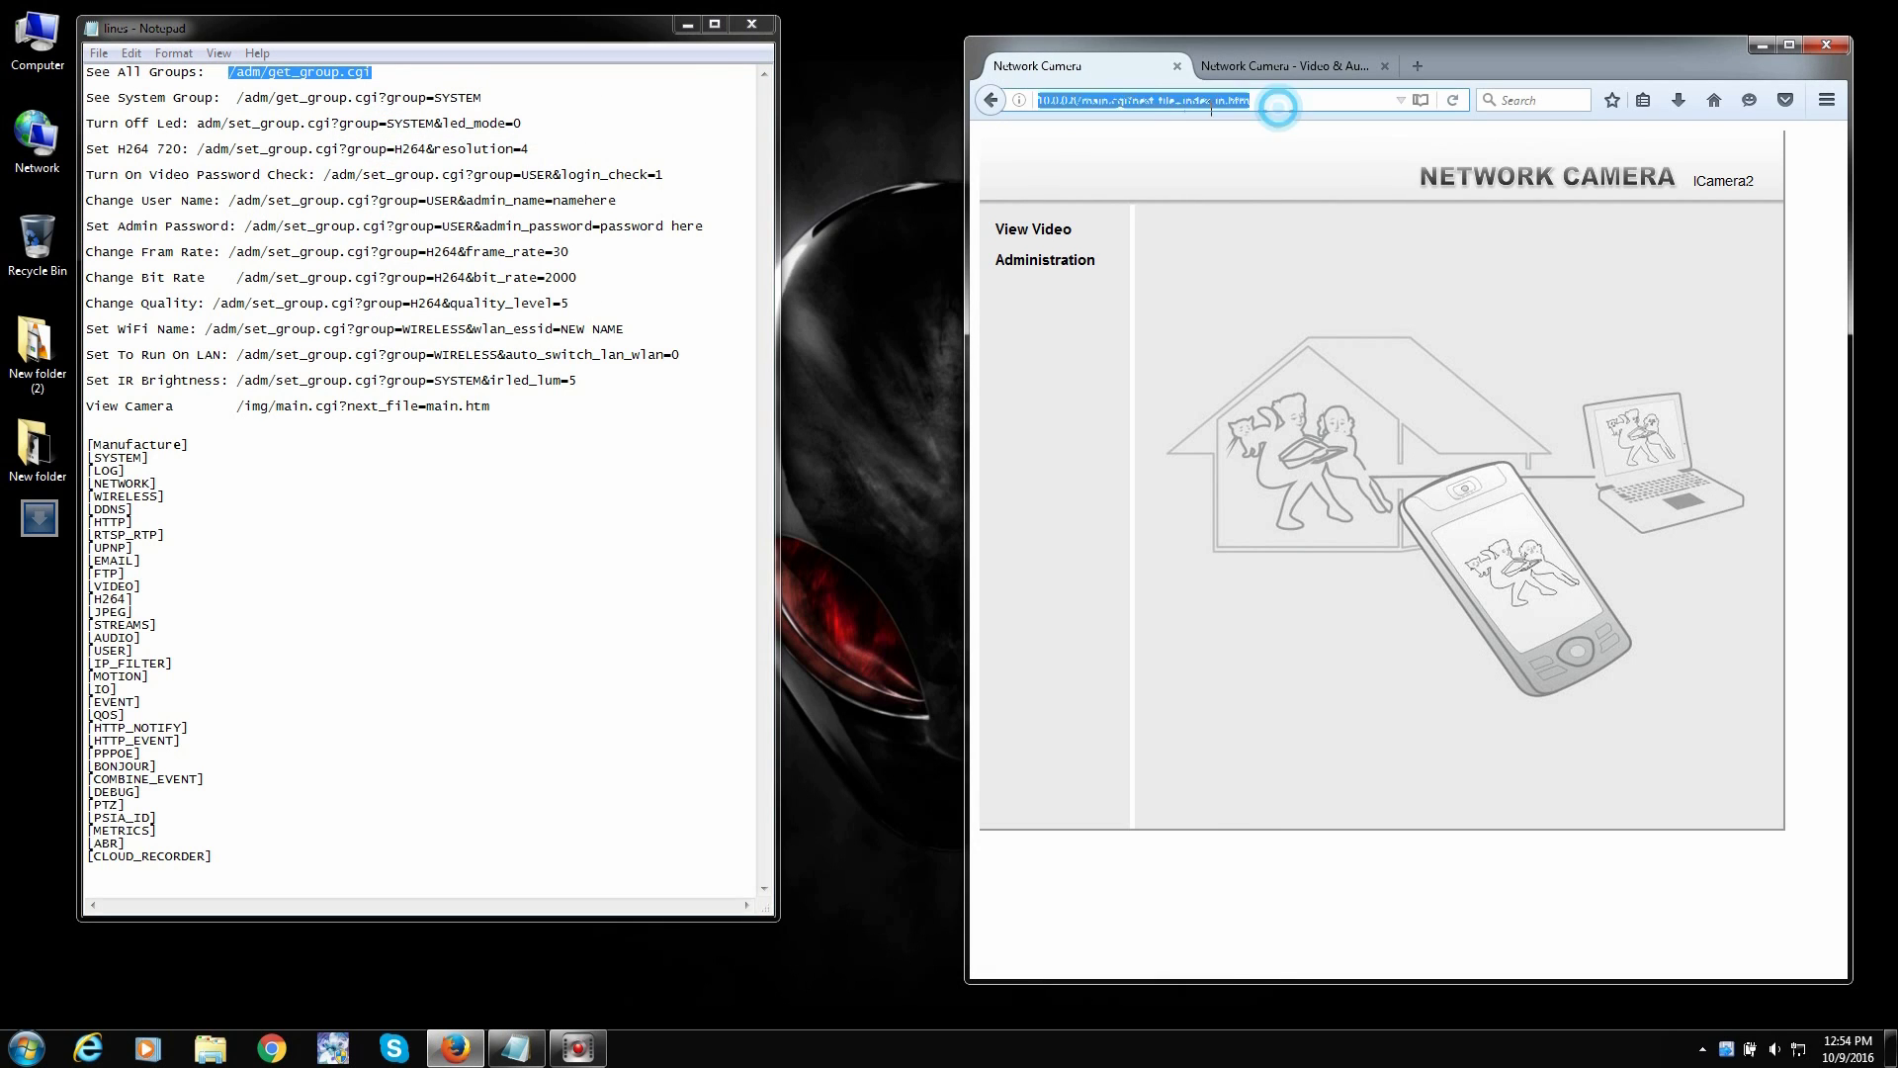
{"action": "left_click_drag", "start_coordinate": [1078, 101], "coordinate": [1358, 95]}
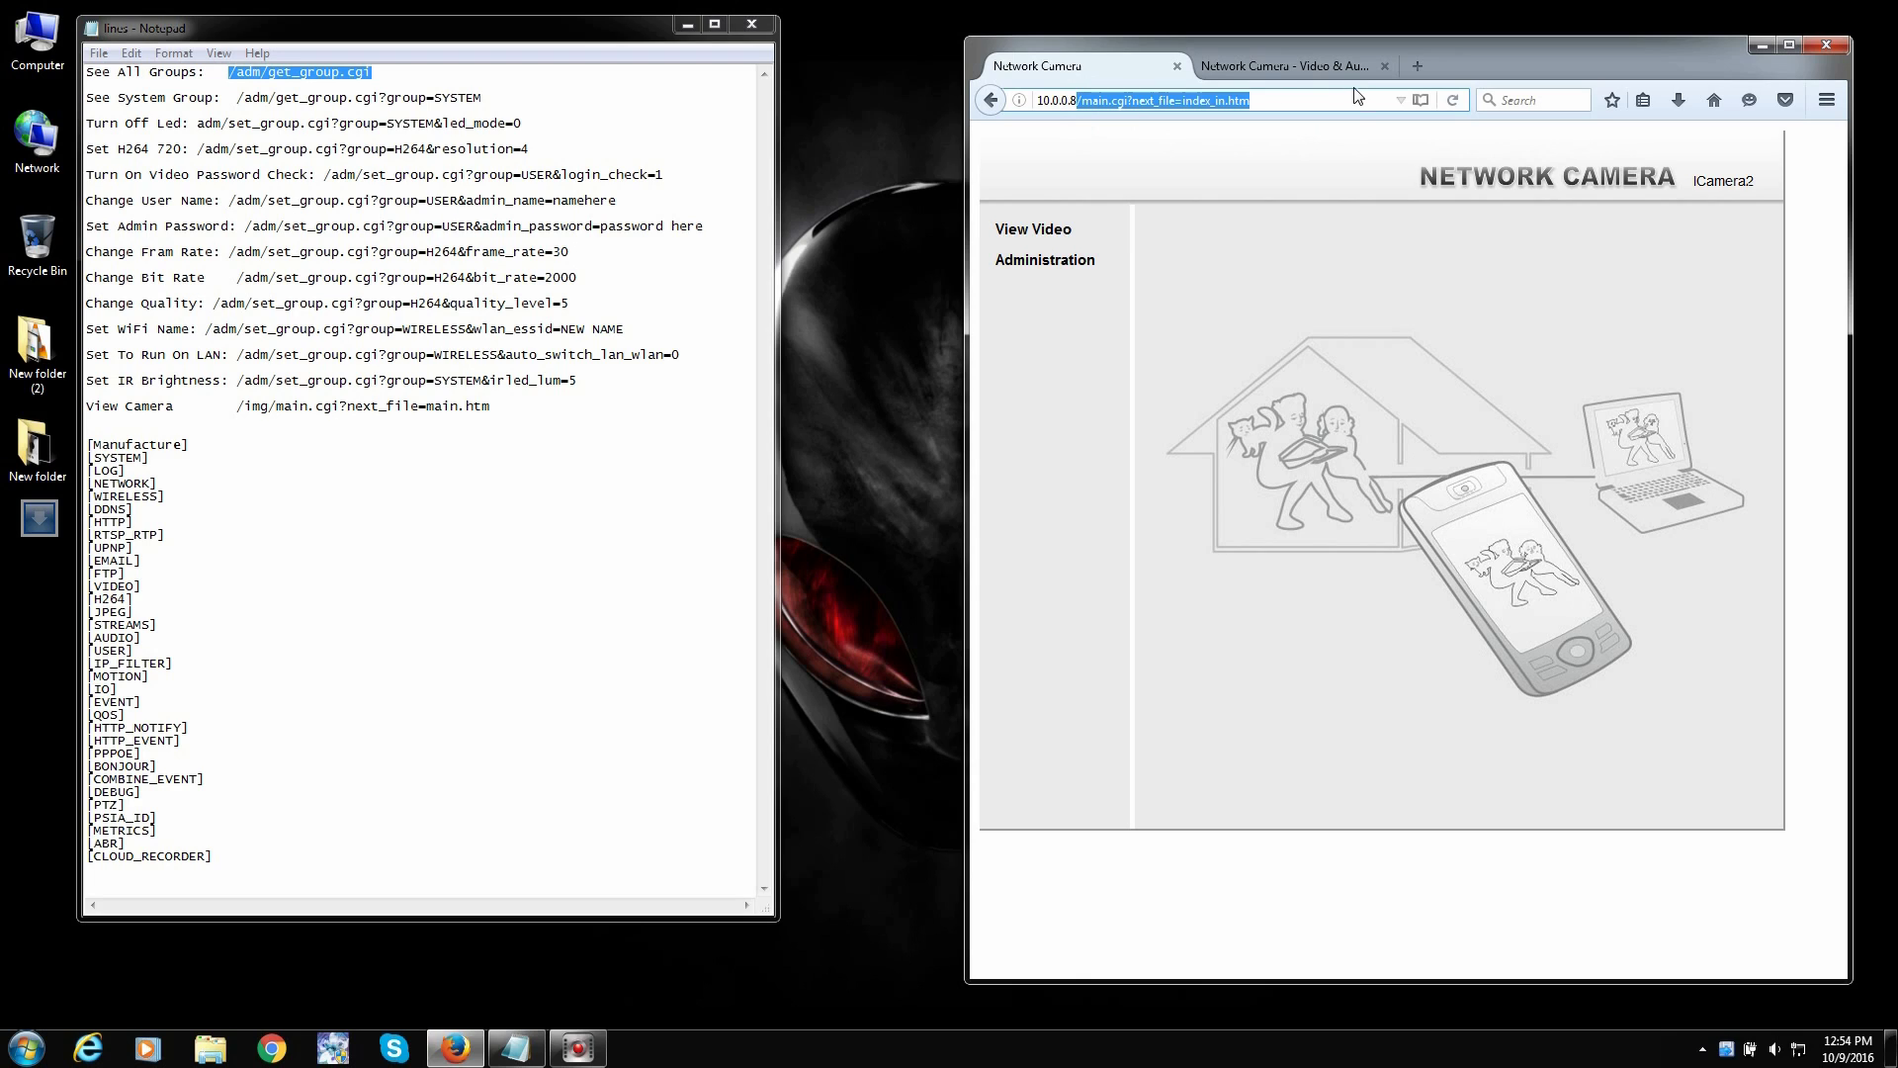
{"action": "key", "text": "BackSpace"}
{"action": "key", "text": "ctrl+v"}
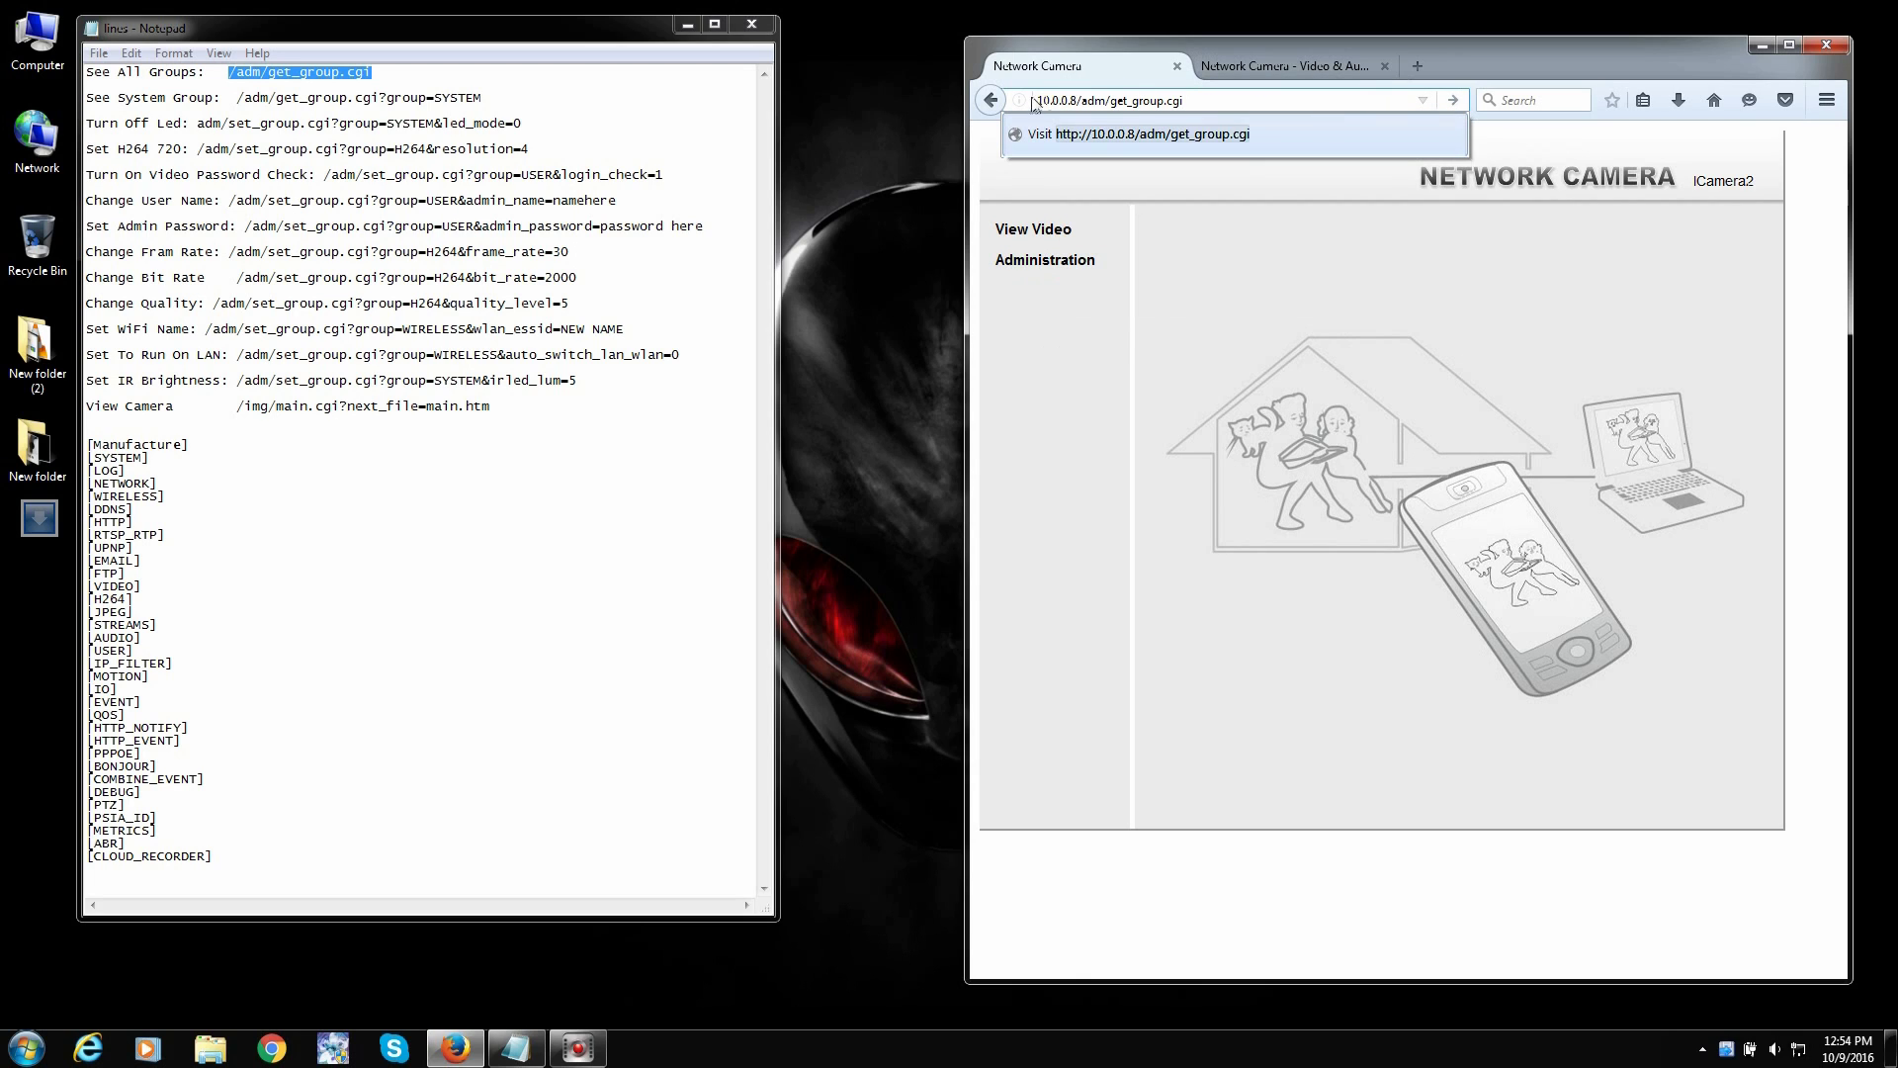
{"action": "key", "text": "Return"}
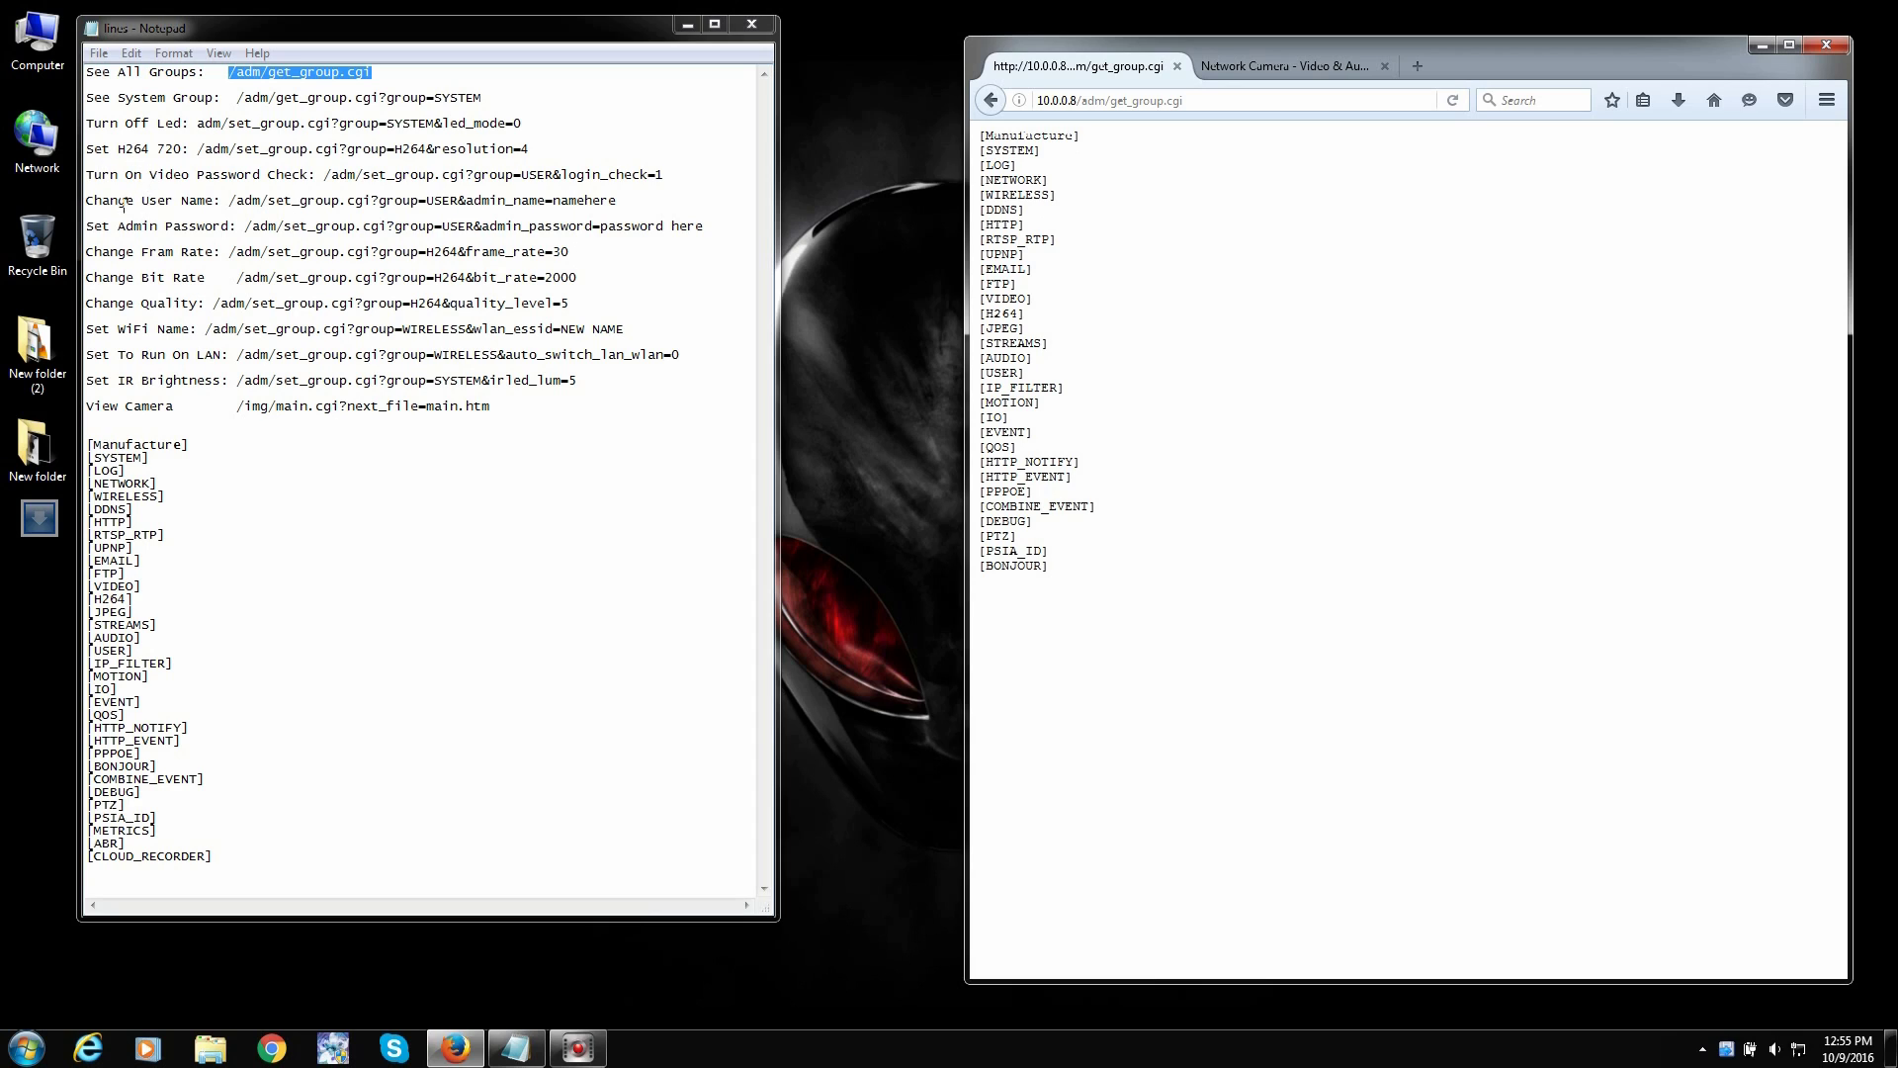
- Paste the Change User Name URL from Notepad in place of /adm/get_group.cgi
{"action": "left_click_drag", "start_coordinate": [231, 202], "coordinate": [621, 200]}
{"action": "right_click", "coordinate": [600, 200]}
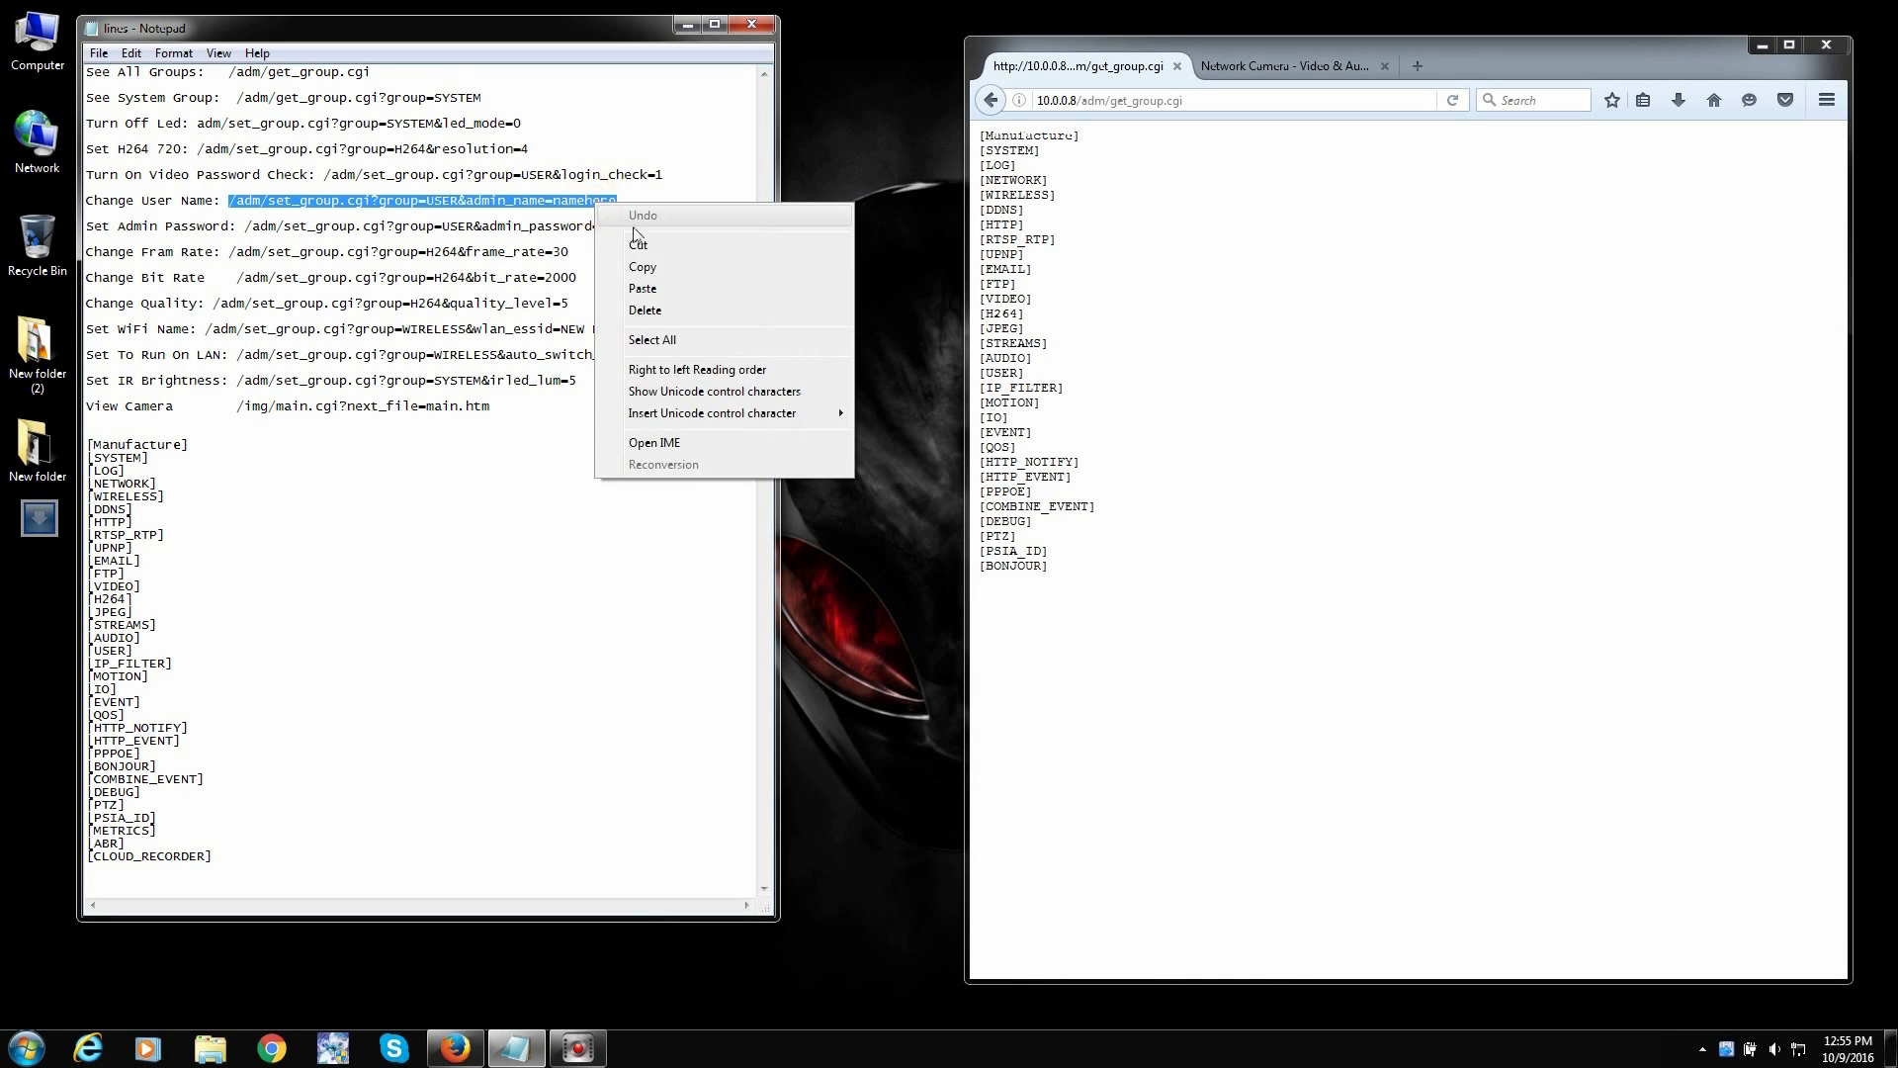
{"action": "left_click", "coordinate": [643, 263]}
{"action": "left_click", "coordinate": [1078, 100]}
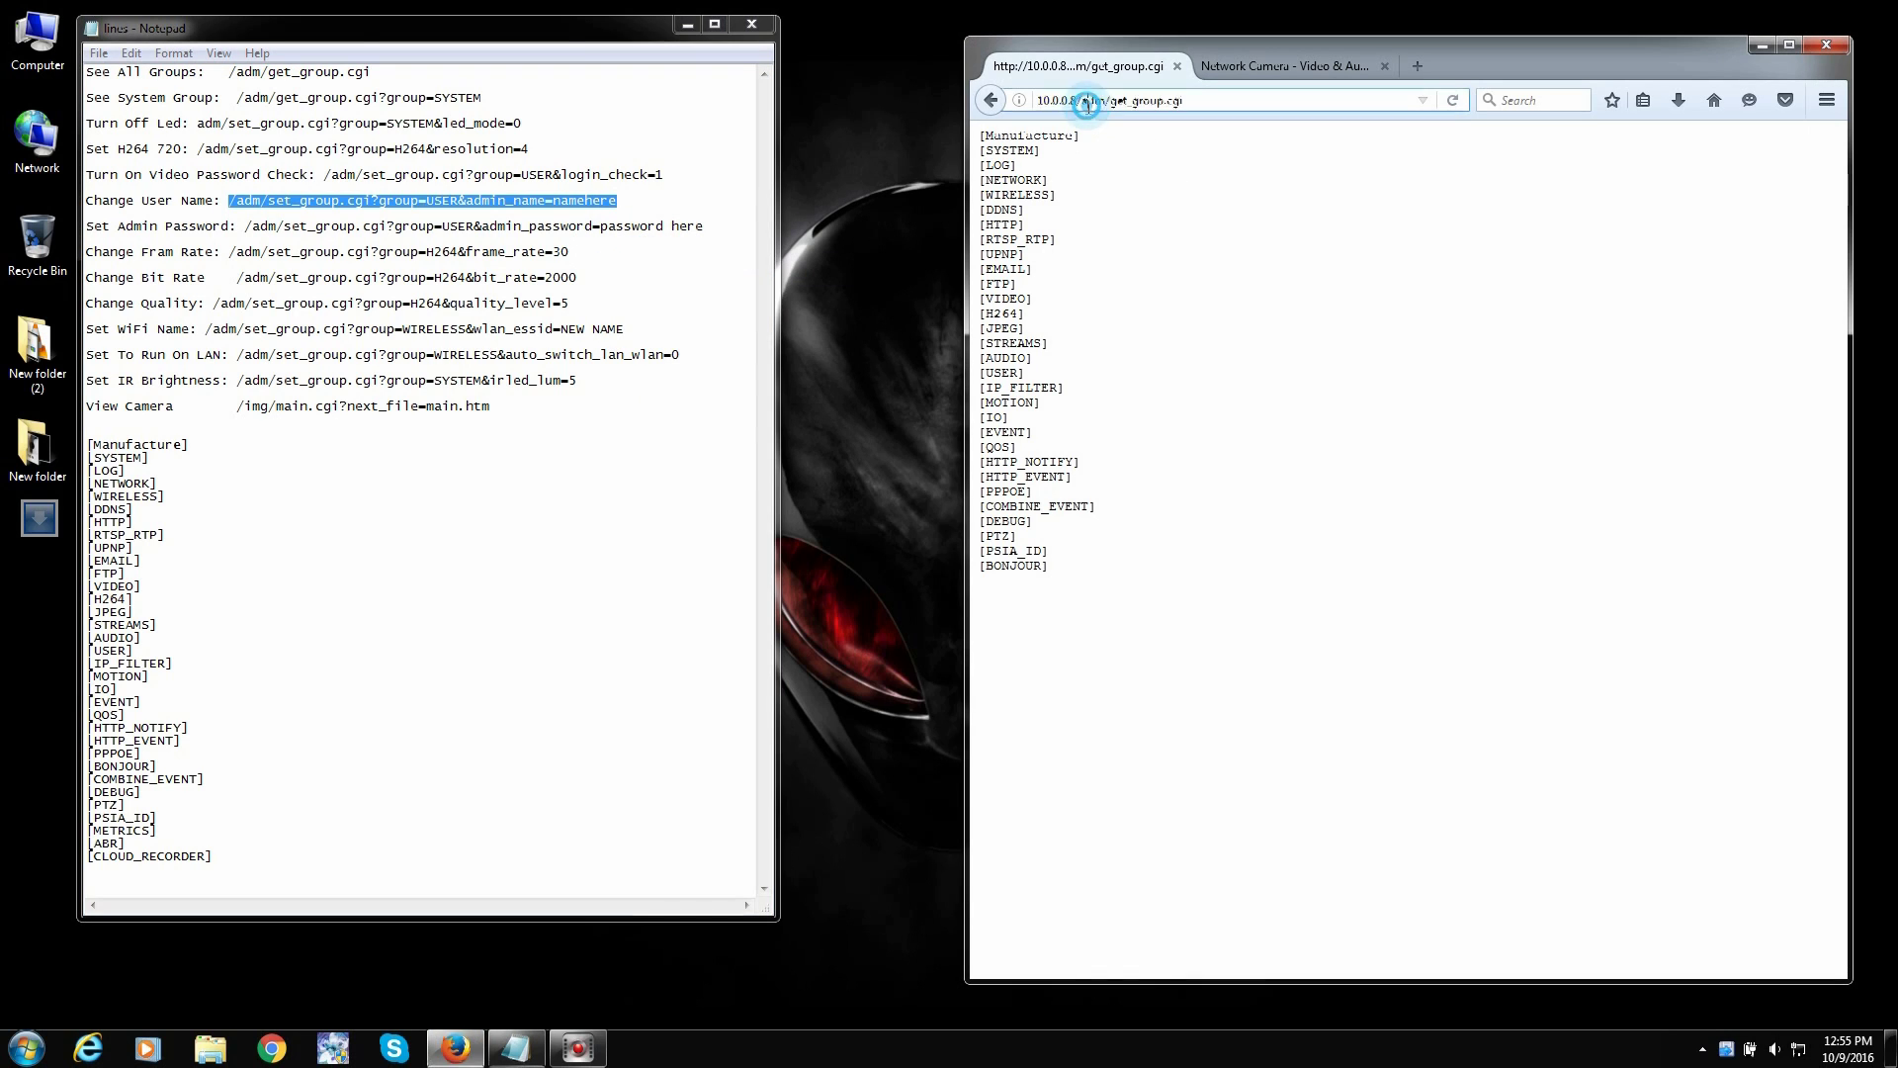
{"action": "left_click_drag", "start_coordinate": [1077, 100], "coordinate": [1235, 103]}
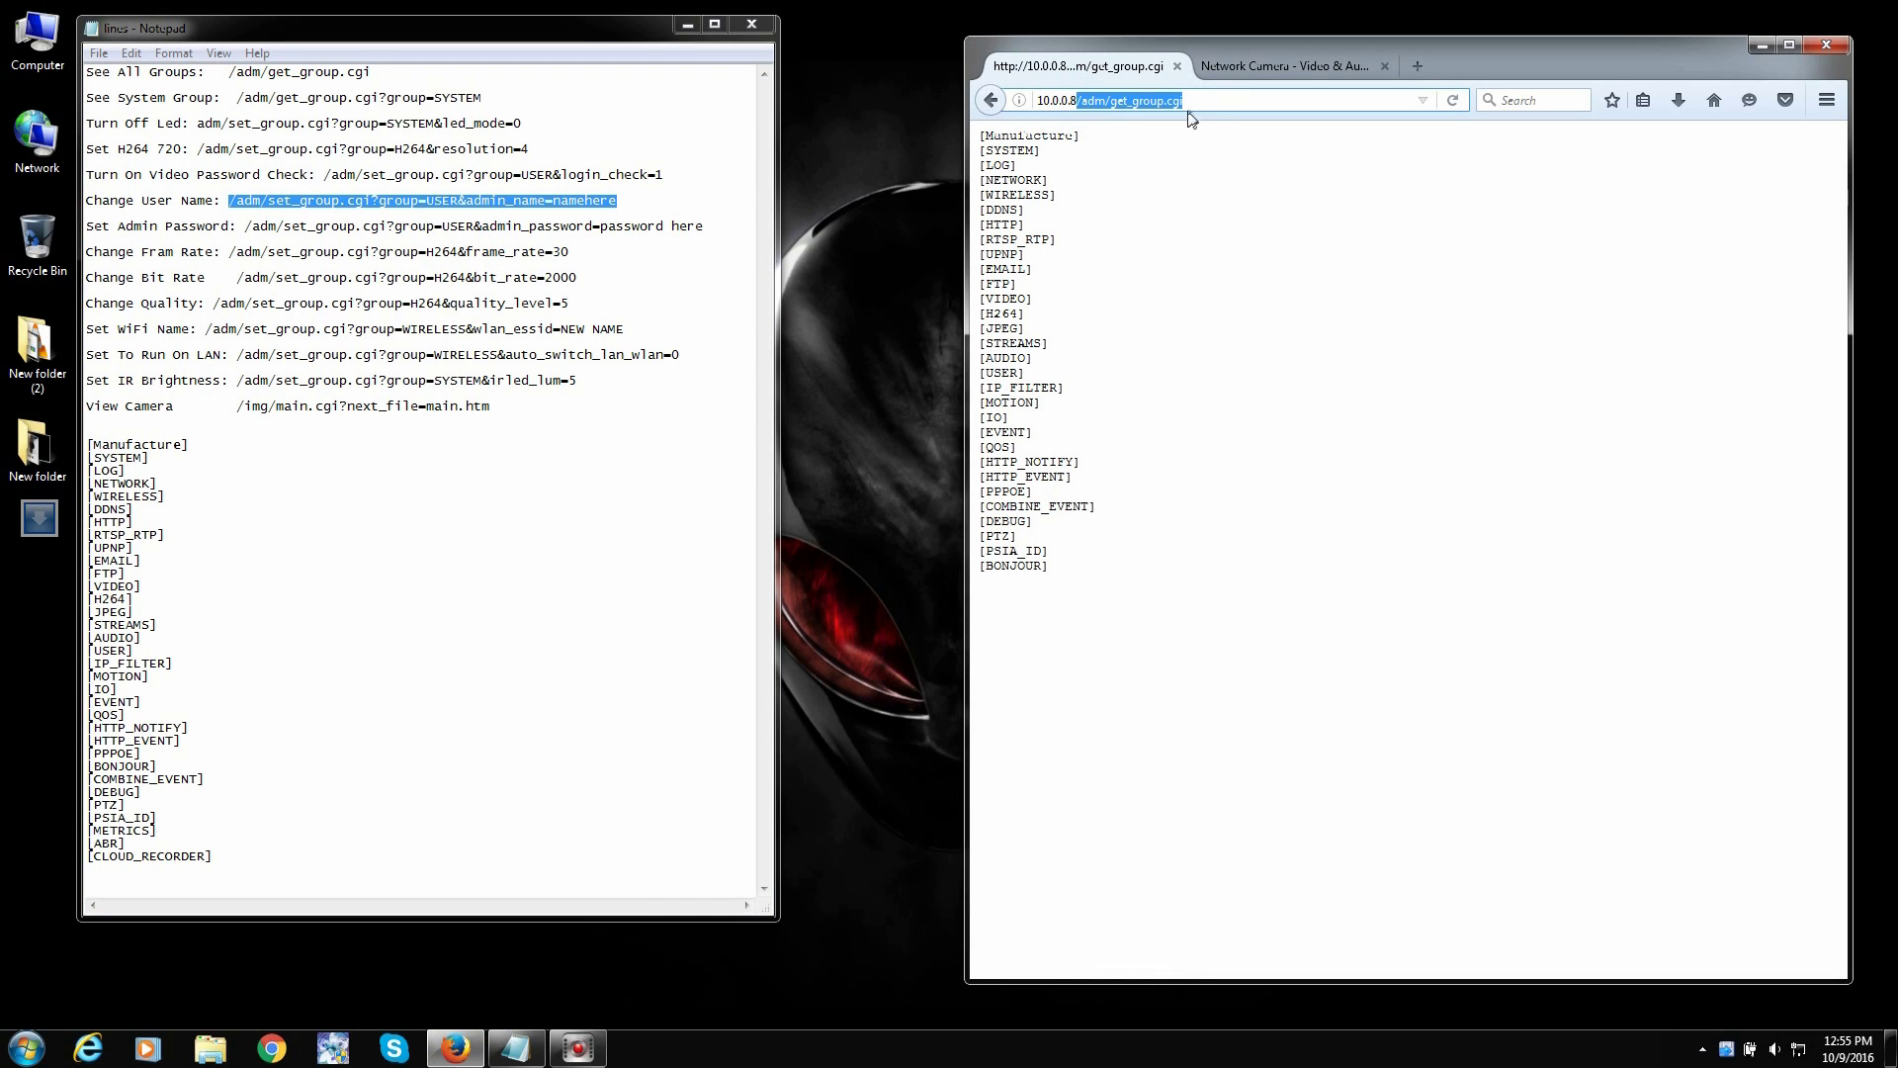
{"action": "key", "text": "ctrl+v"}
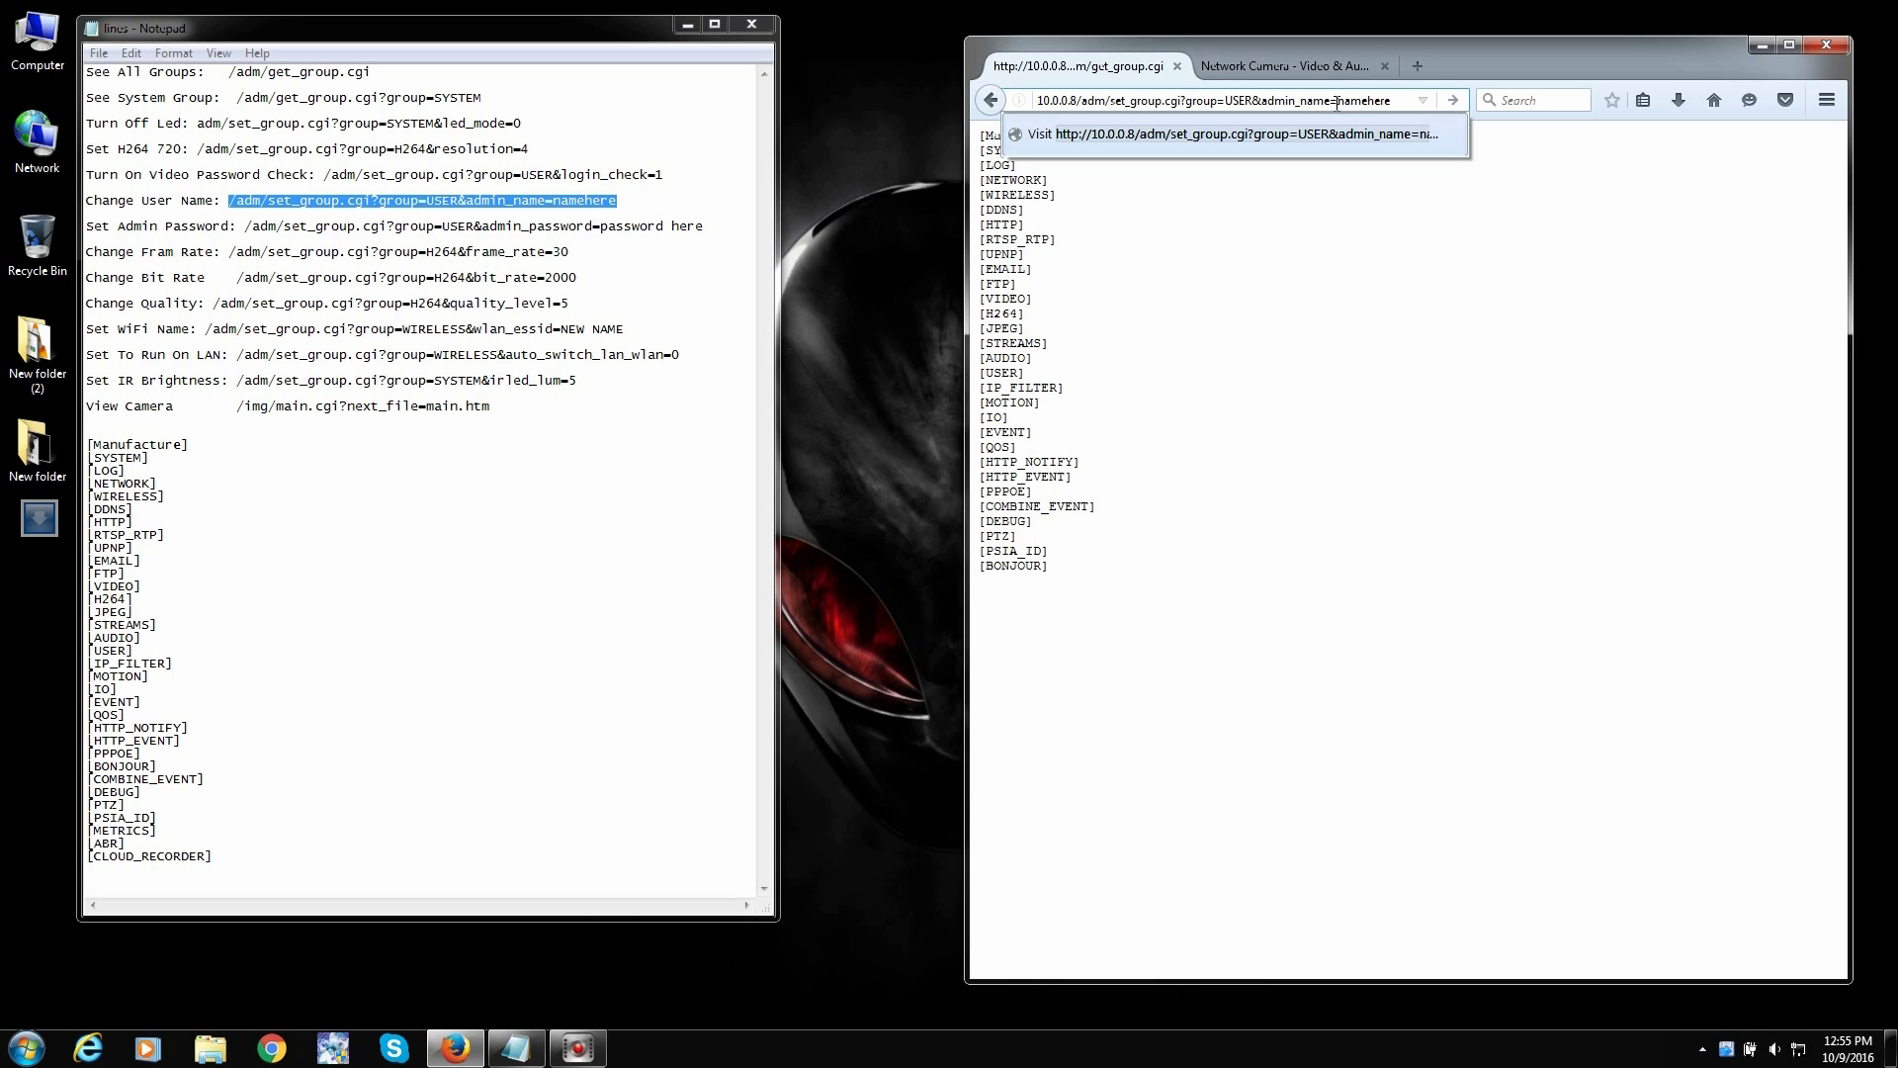
- Replace the namehere placeholder with Admin, submit it, and confirm the camera's OK reply
{"action": "double_click", "coordinate": [1343, 102]}
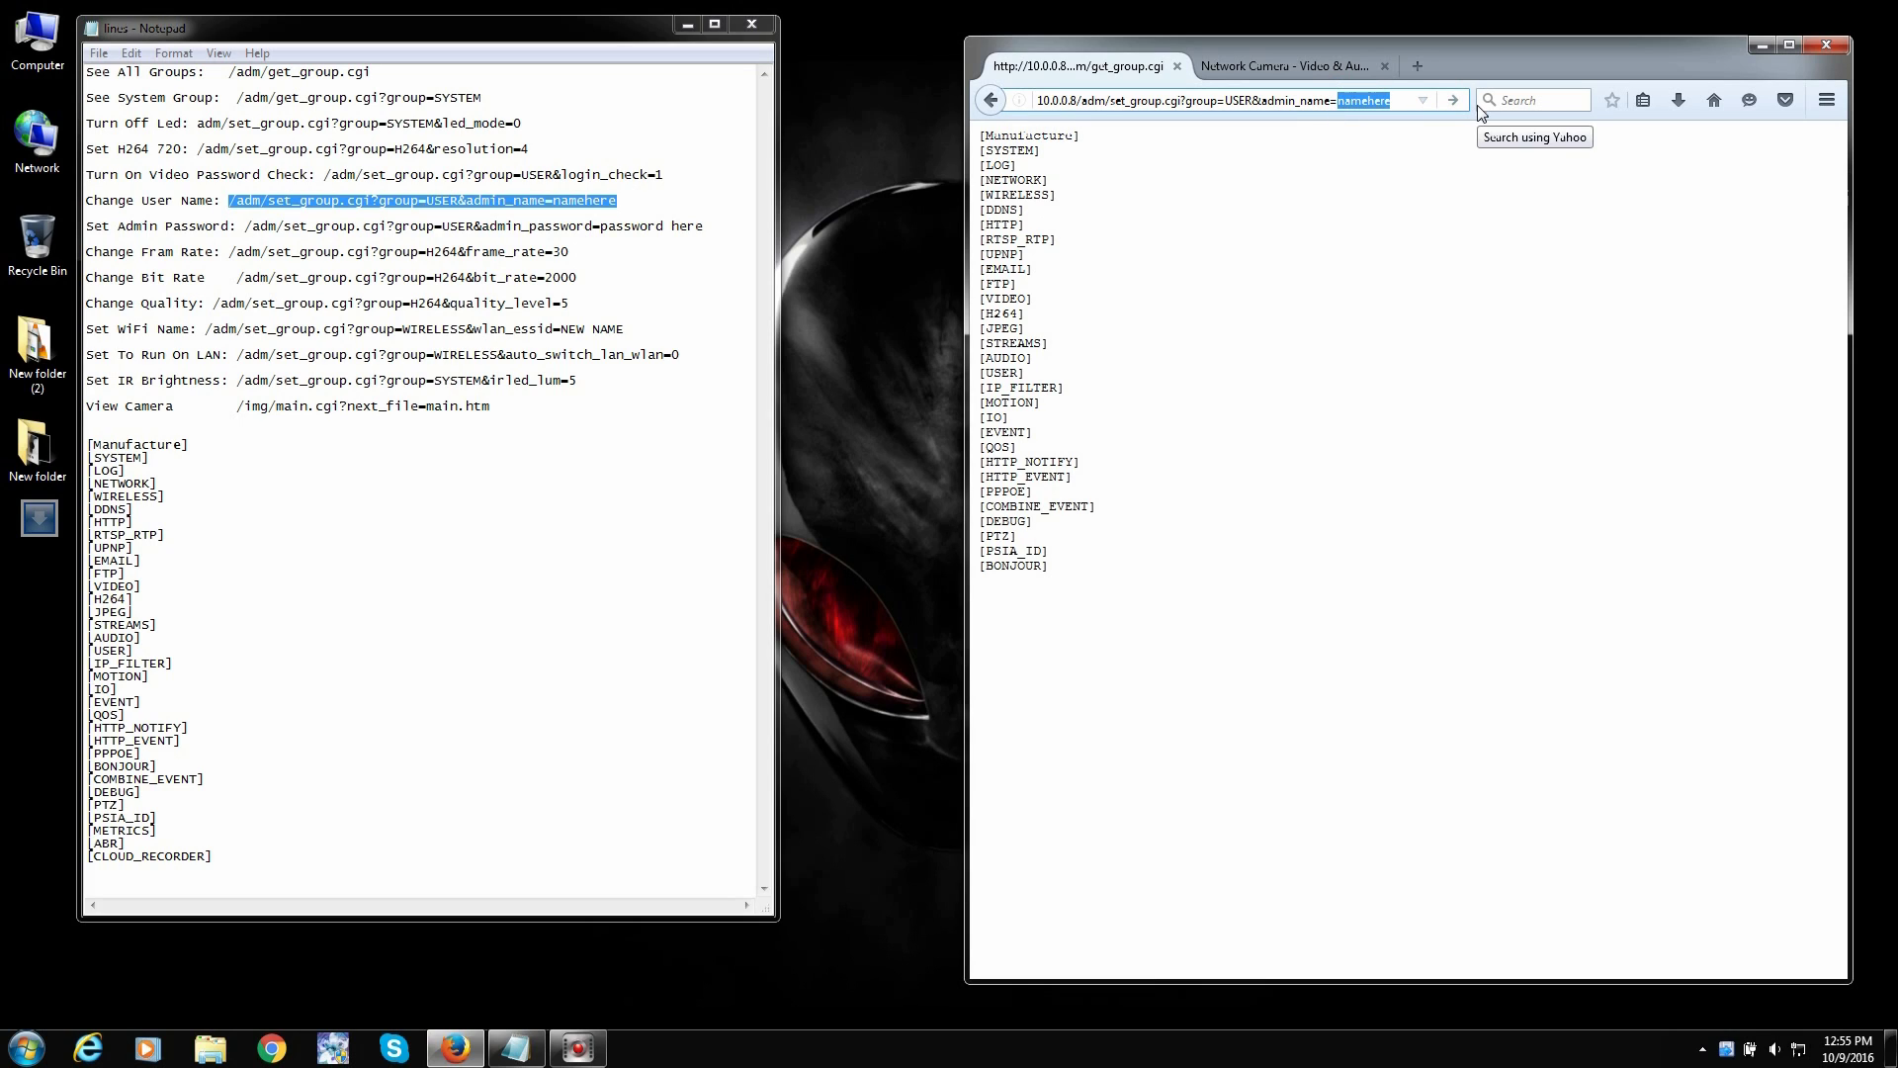
{"action": "type", "text": "Asmin"}
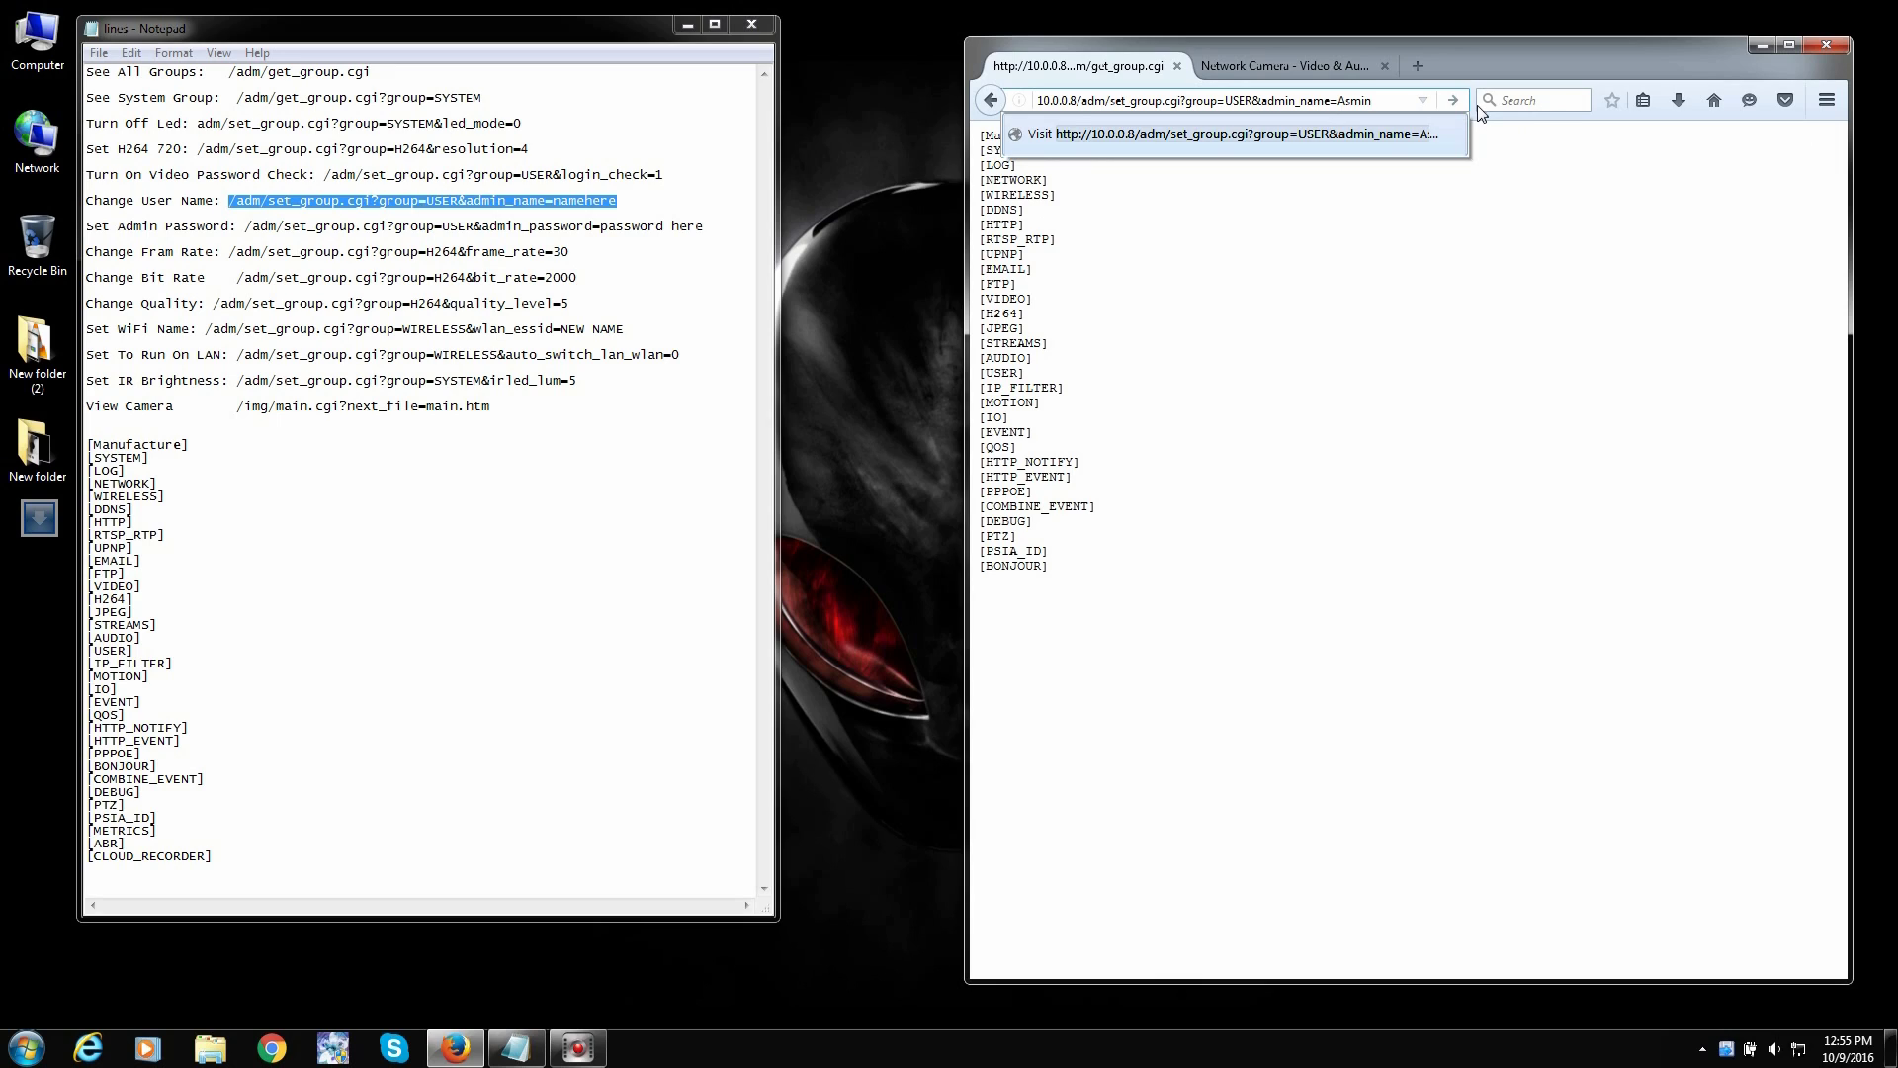
{"action": "key", "text": "BackSpace"}
{"action": "key", "text": "BackSpace"}
{"action": "key", "text": "BackSpace"}
{"action": "key", "text": "BackSpace"}
{"action": "type", "text": "dmin"}
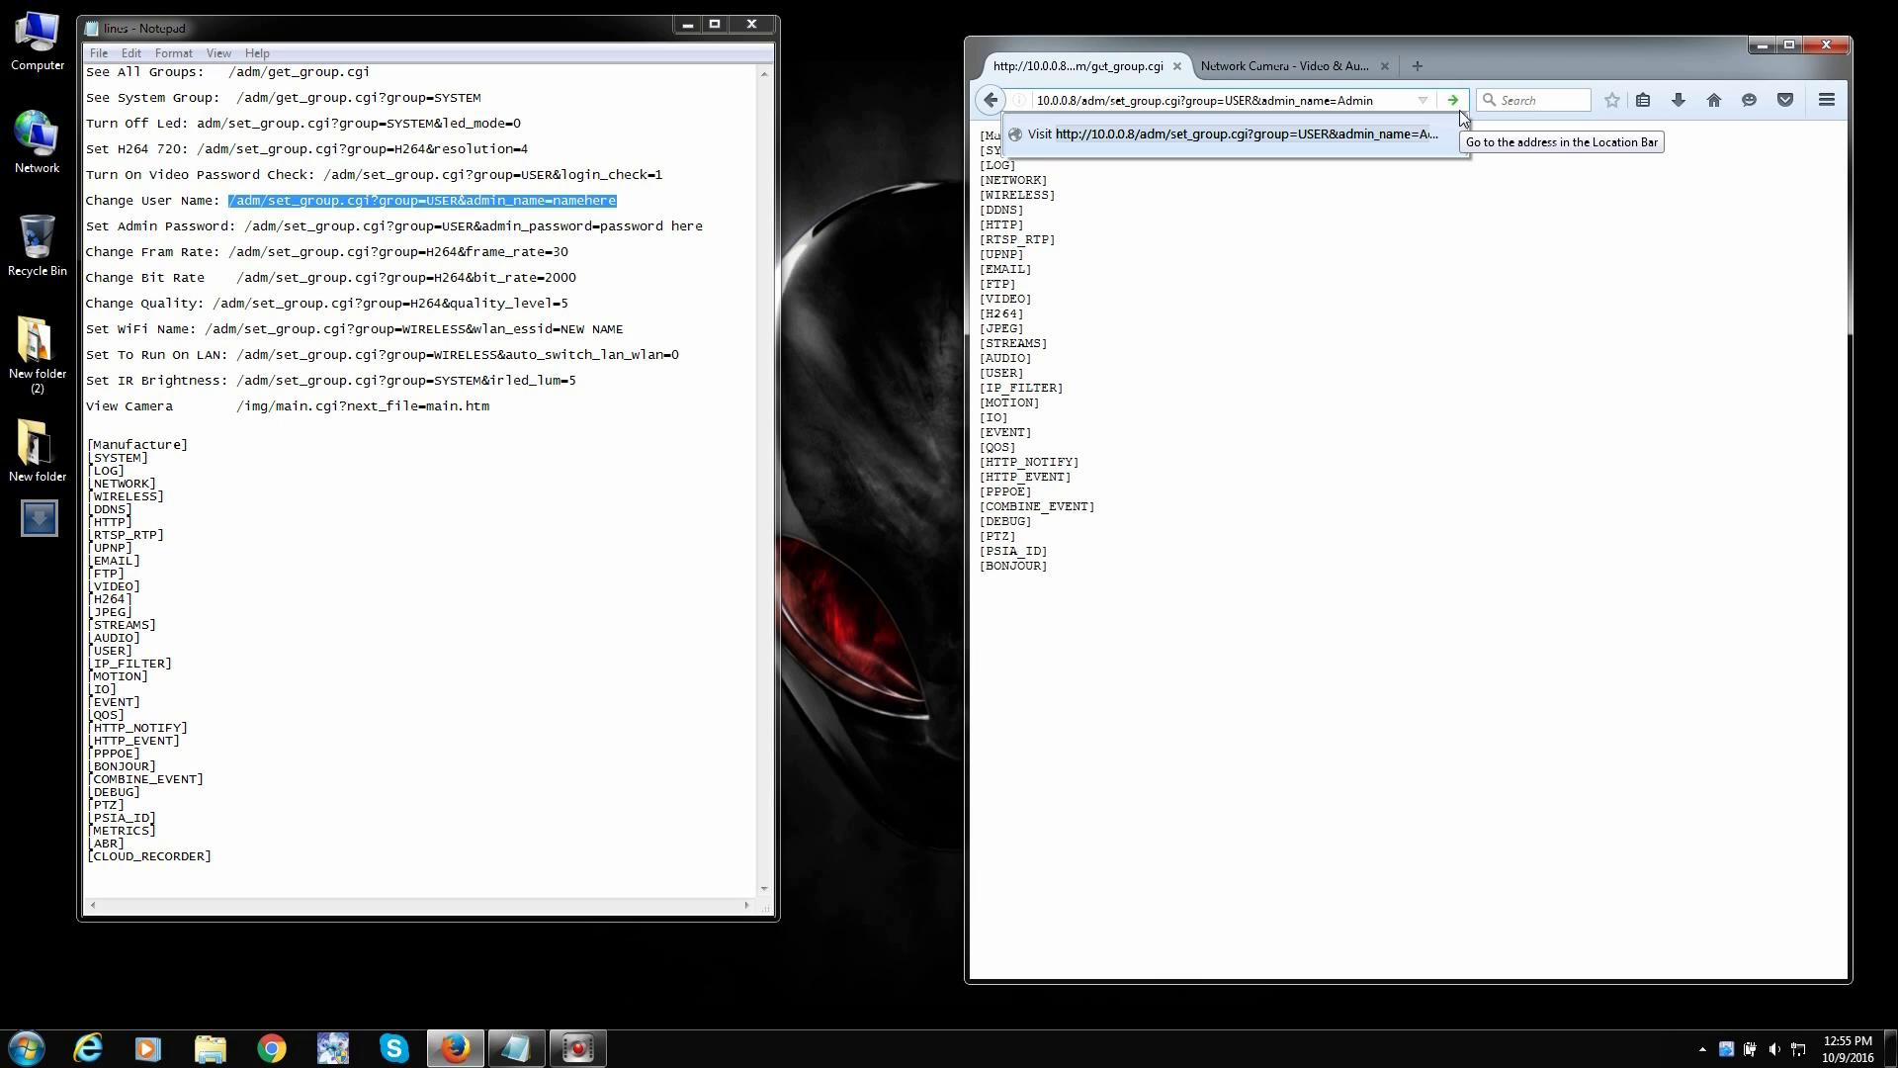
{"action": "left_click", "coordinate": [1460, 109]}
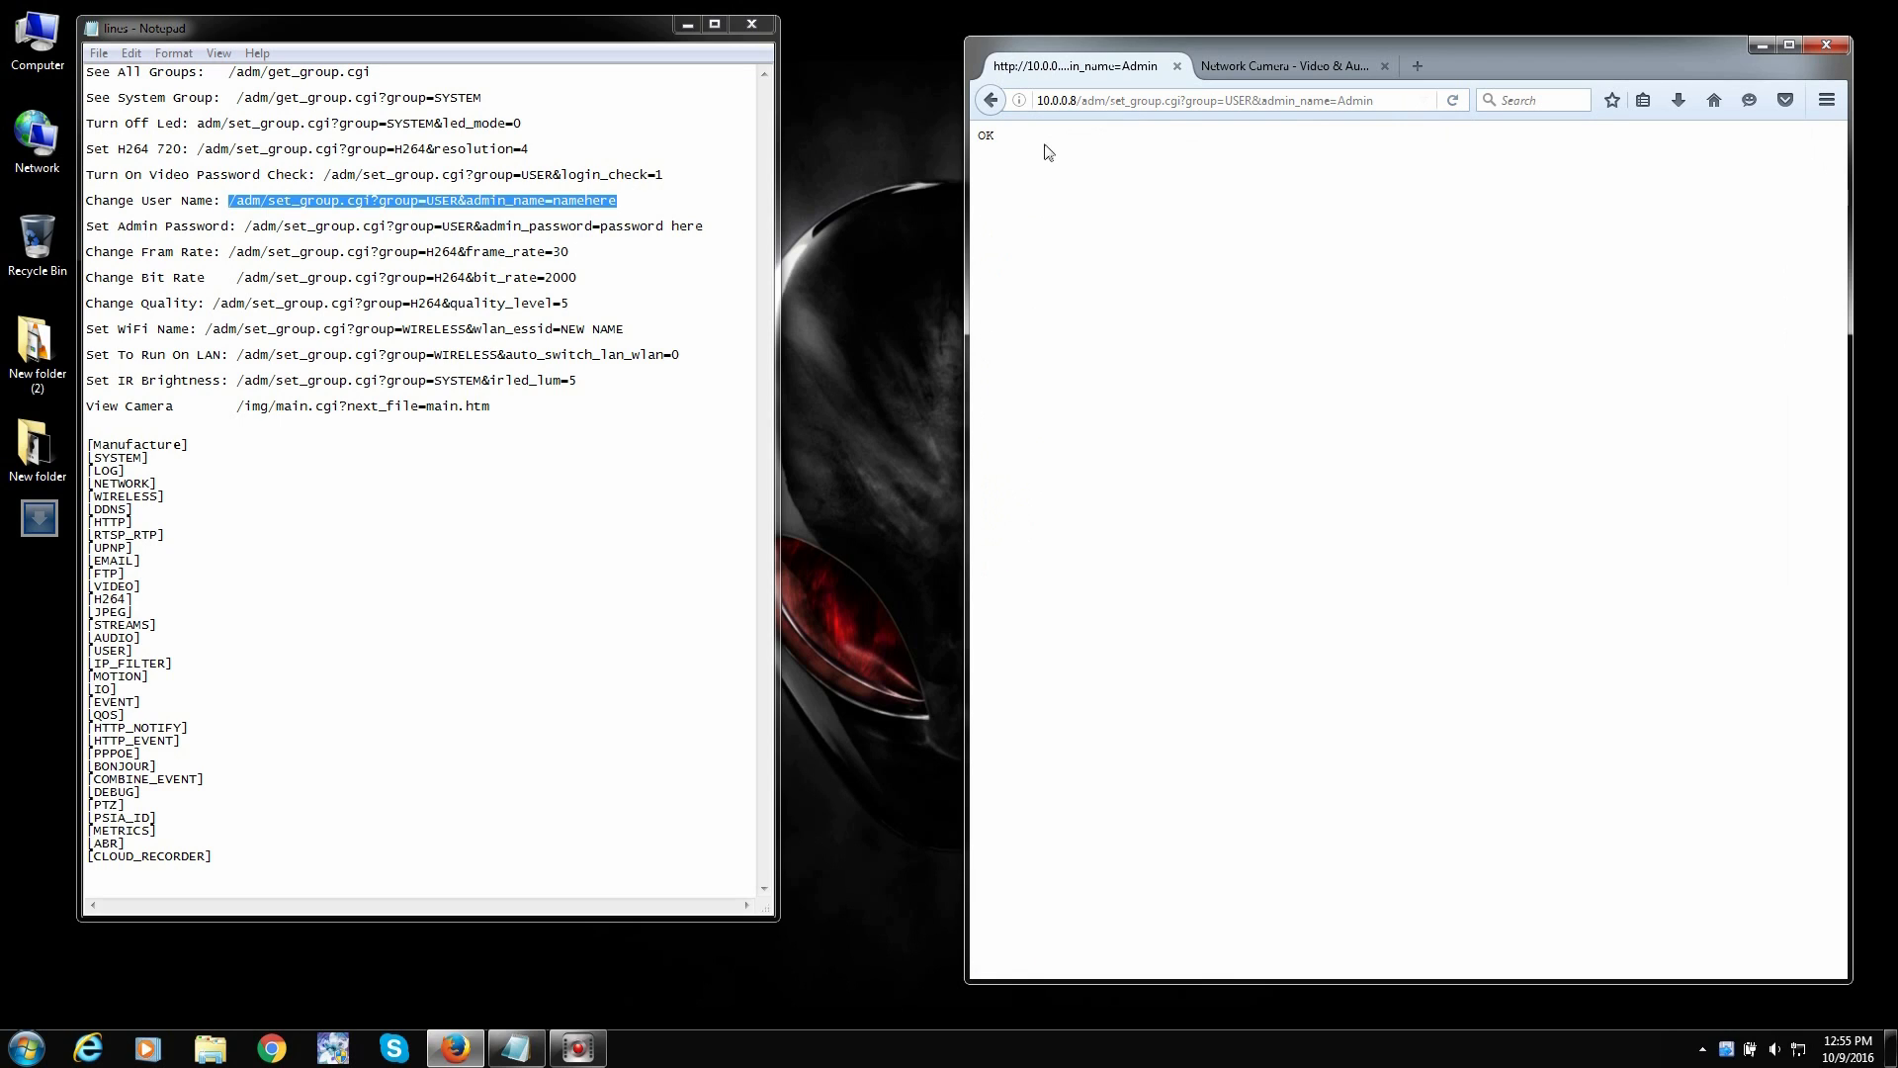
{"action": "left_click_drag", "start_coordinate": [1012, 138], "coordinate": [982, 139]}
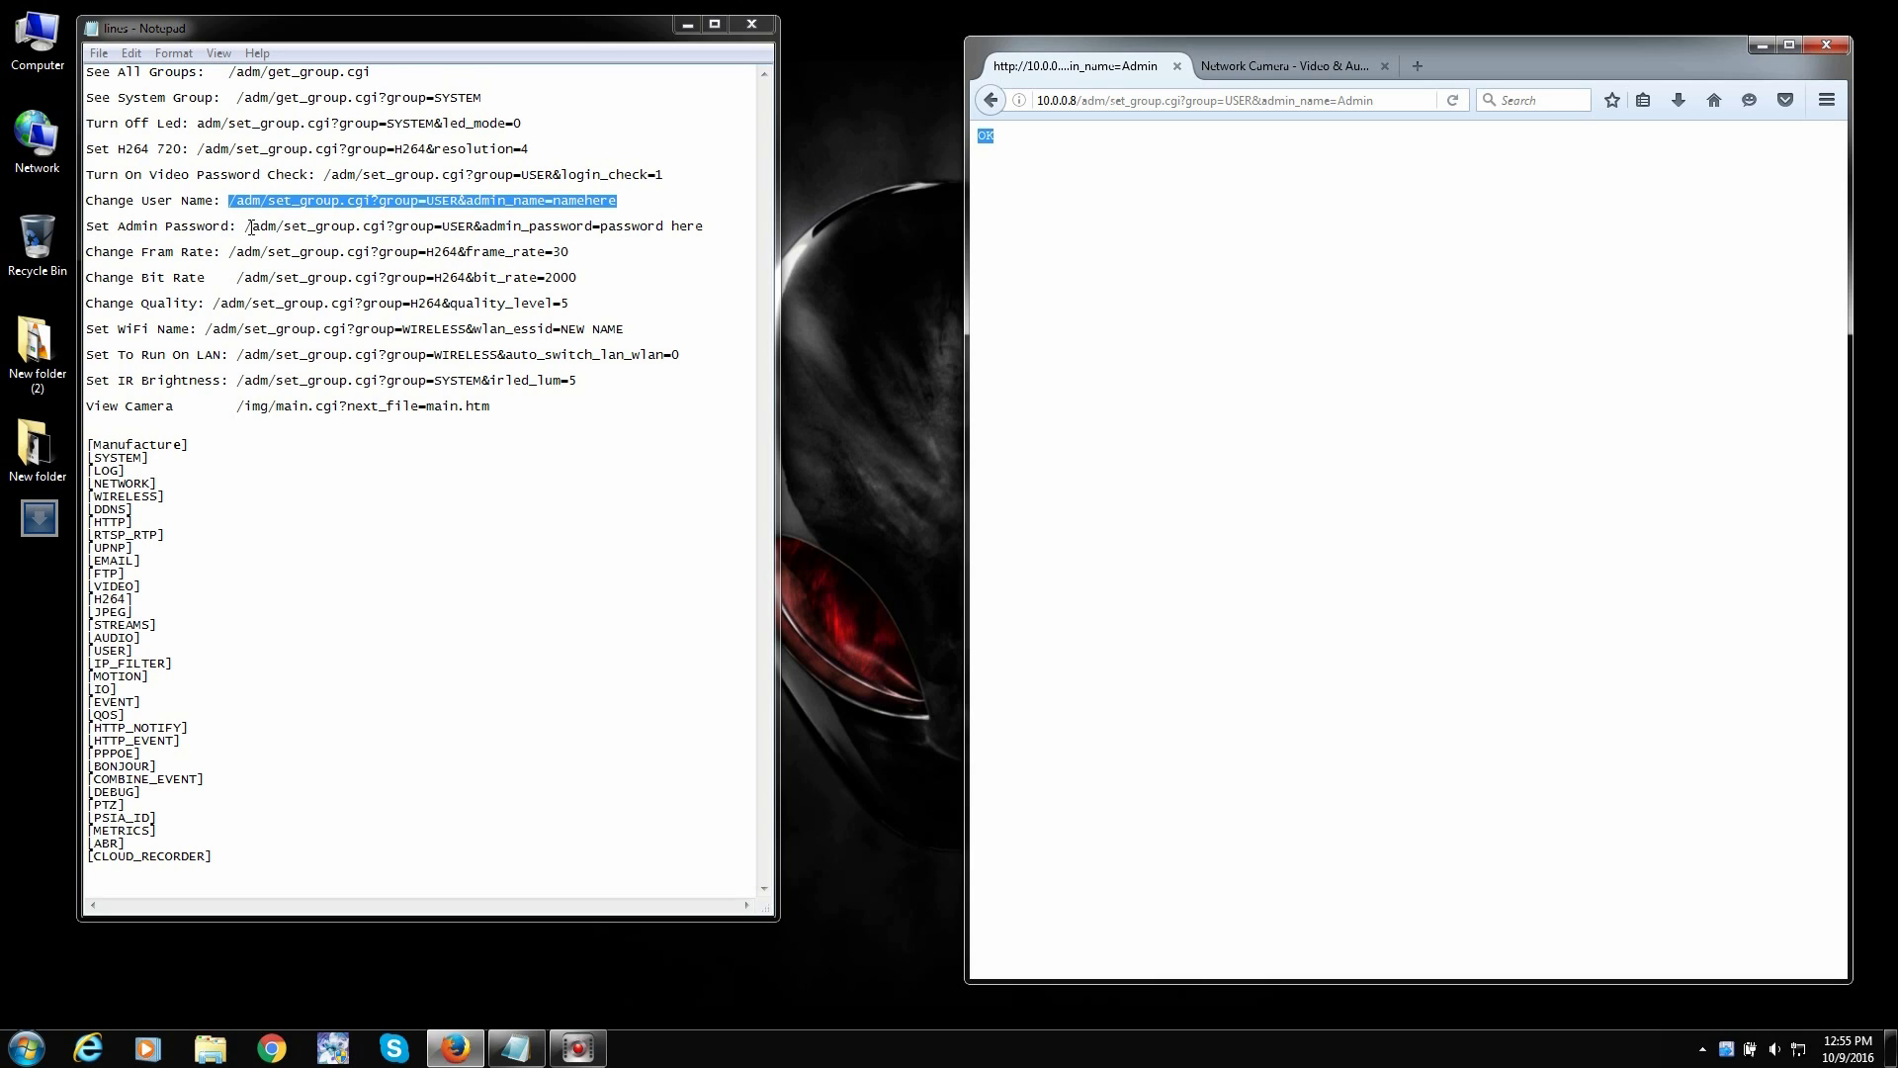
- Copy the Set Admin Password URL from Notepad, ready to paste into Firefox's address
{"action": "left_click_drag", "start_coordinate": [245, 227], "coordinate": [706, 227]}
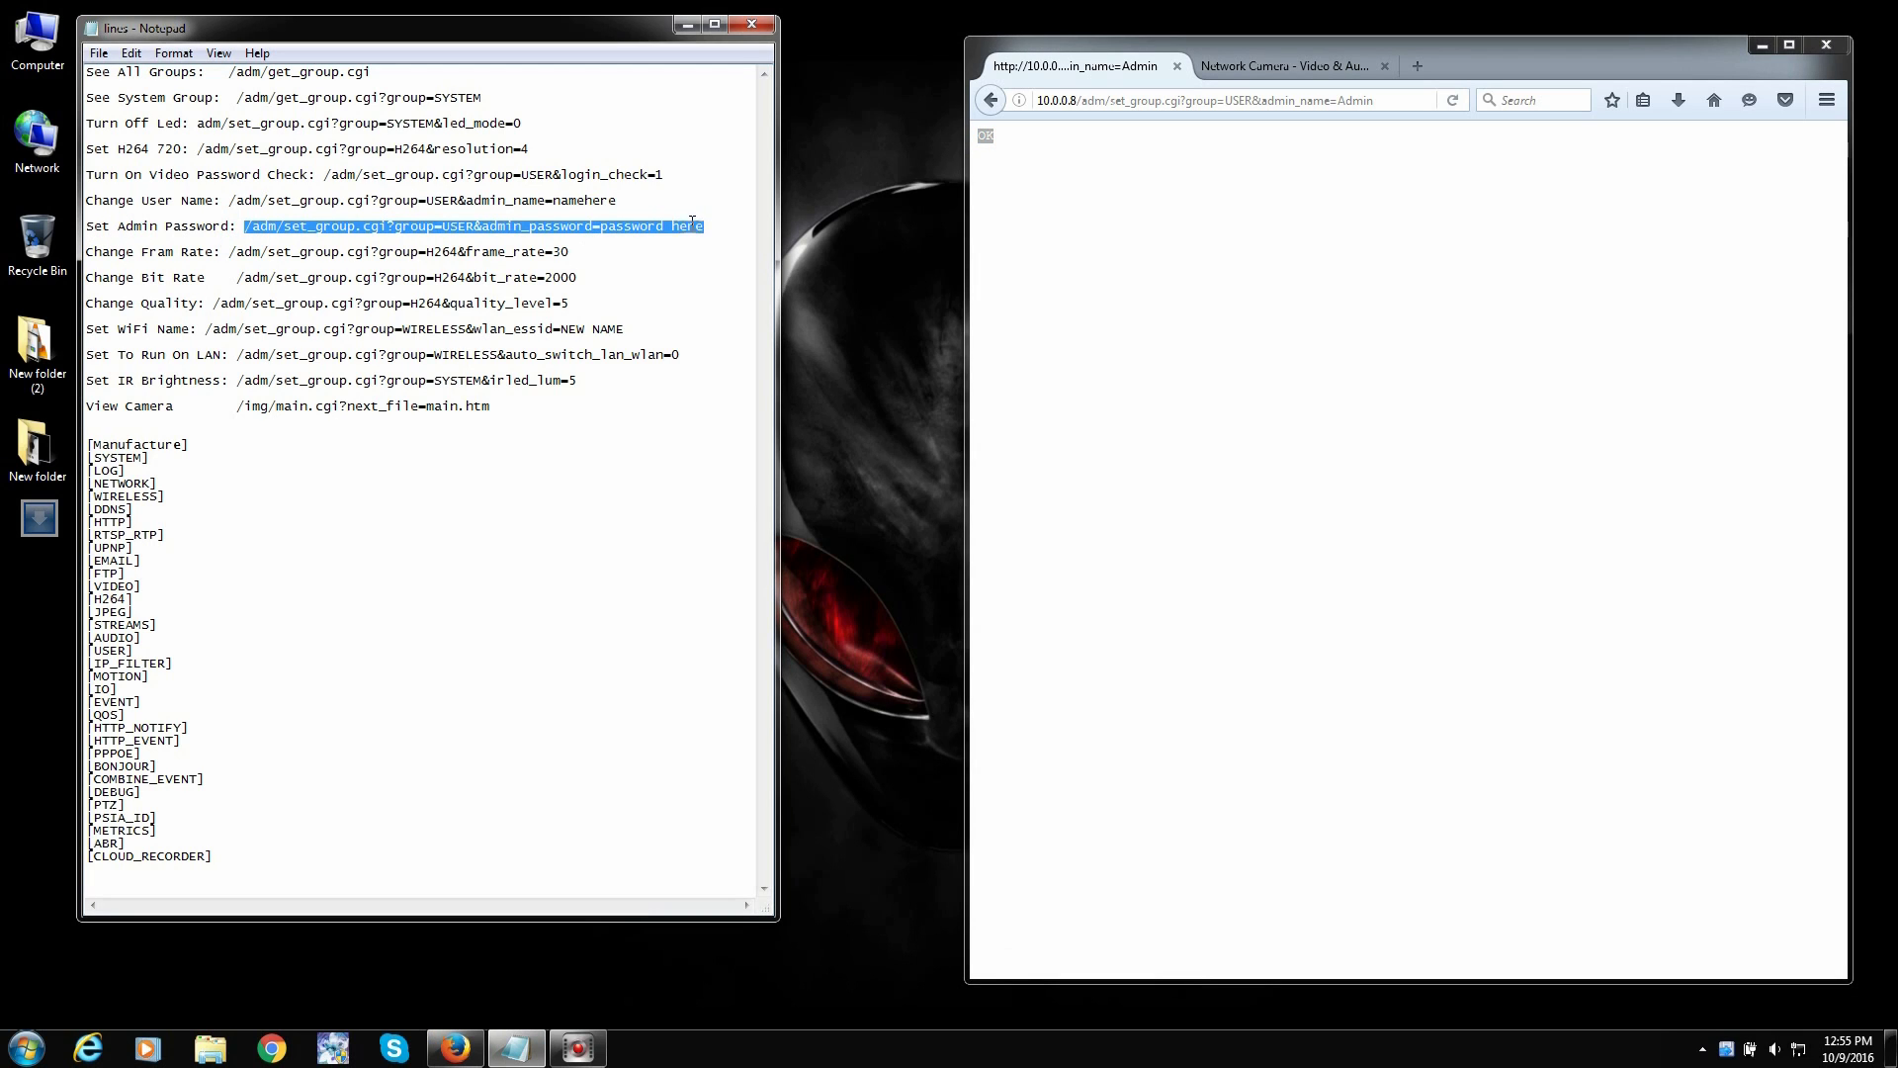
{"action": "right_click", "coordinate": [693, 222]}
{"action": "left_click", "coordinate": [732, 285]}
{"action": "left_click", "coordinate": [1080, 108]}
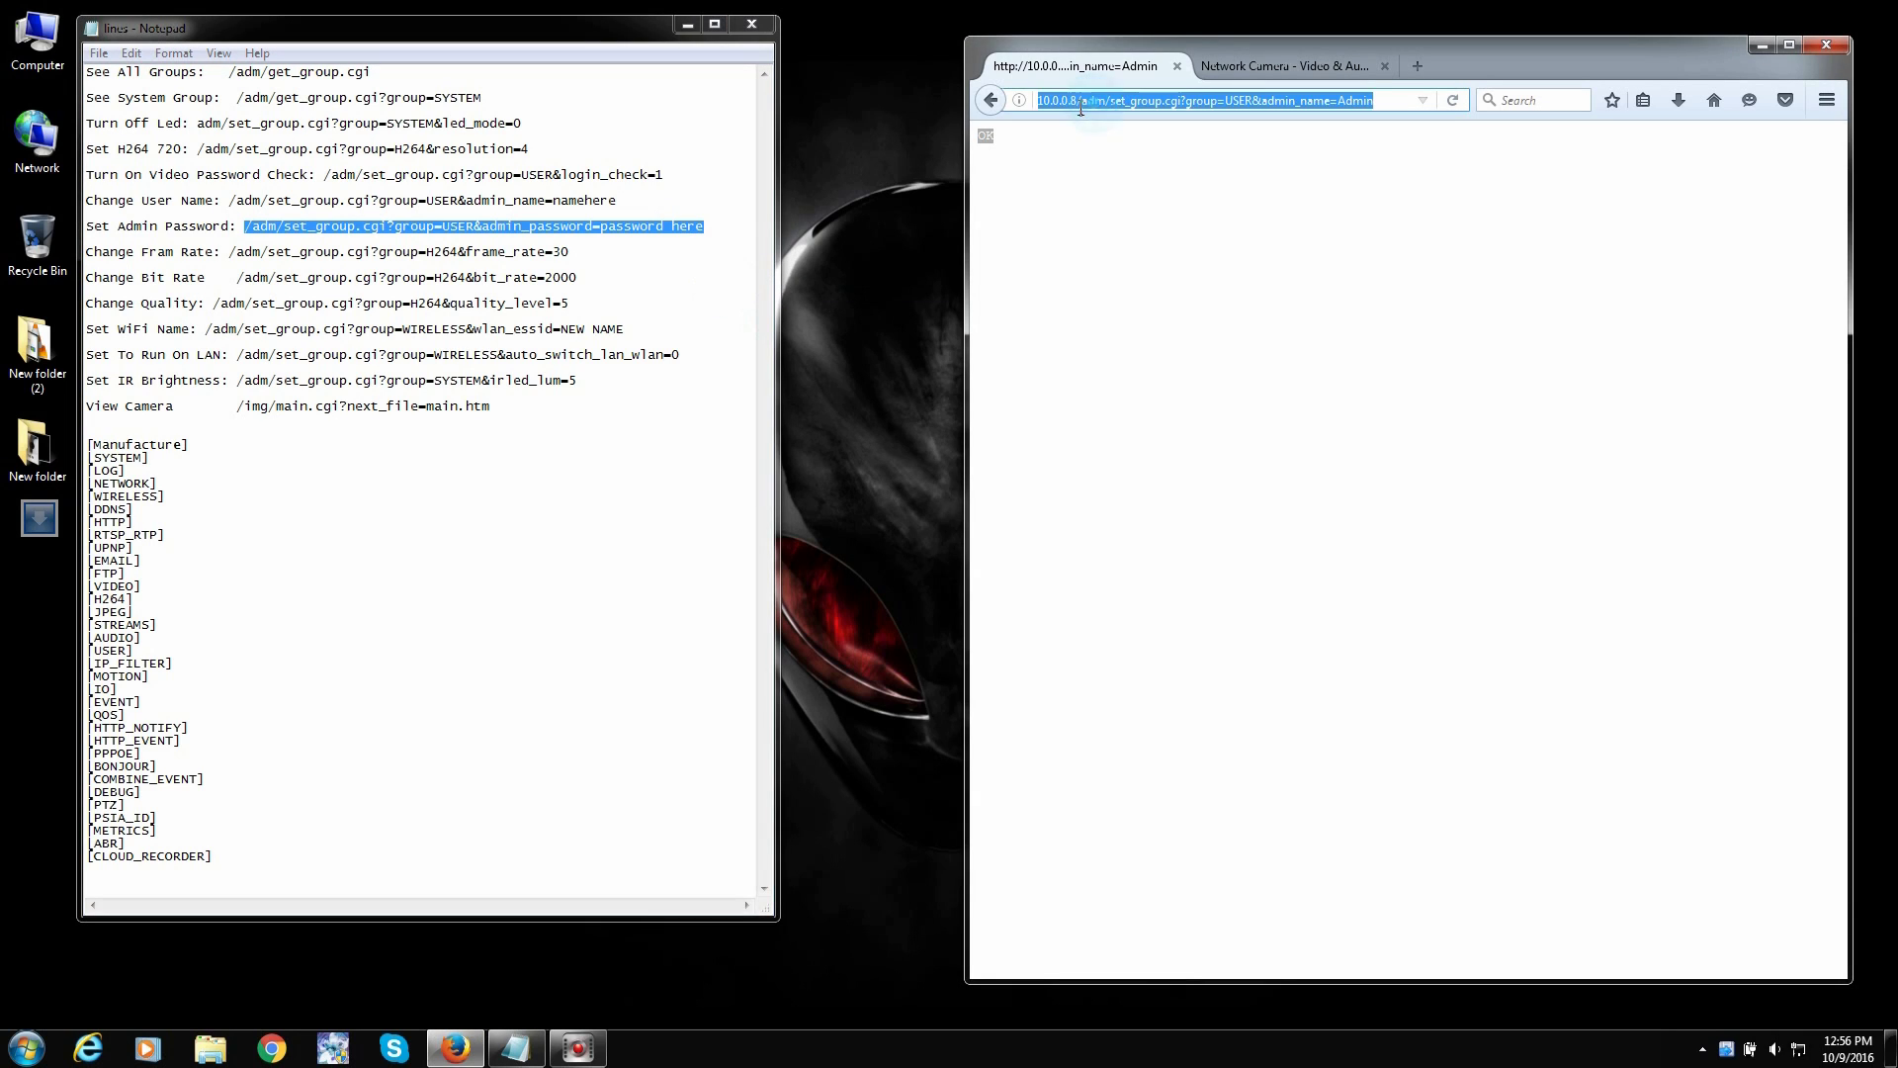
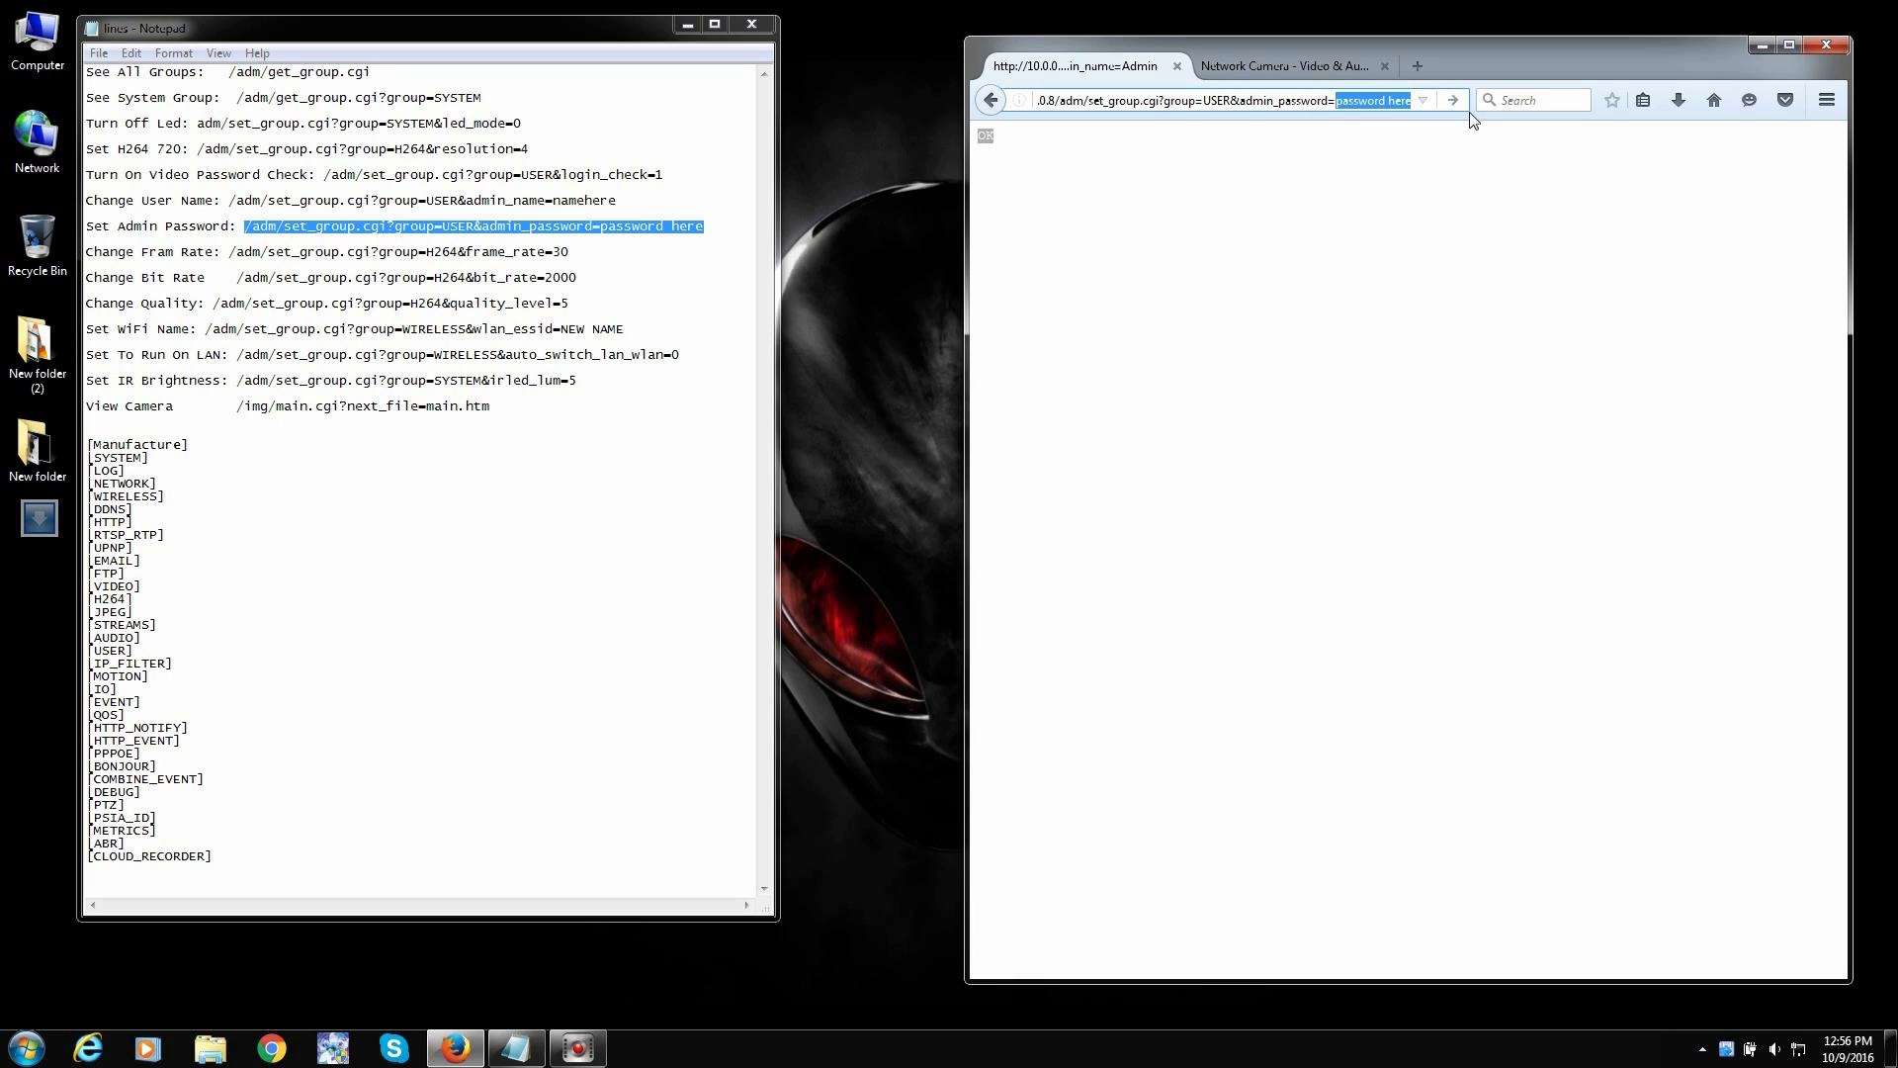
- Replace the placeholder in the set_group.cgi URL with the new admin password and load it
{"action": "type", "text": "Admin"}
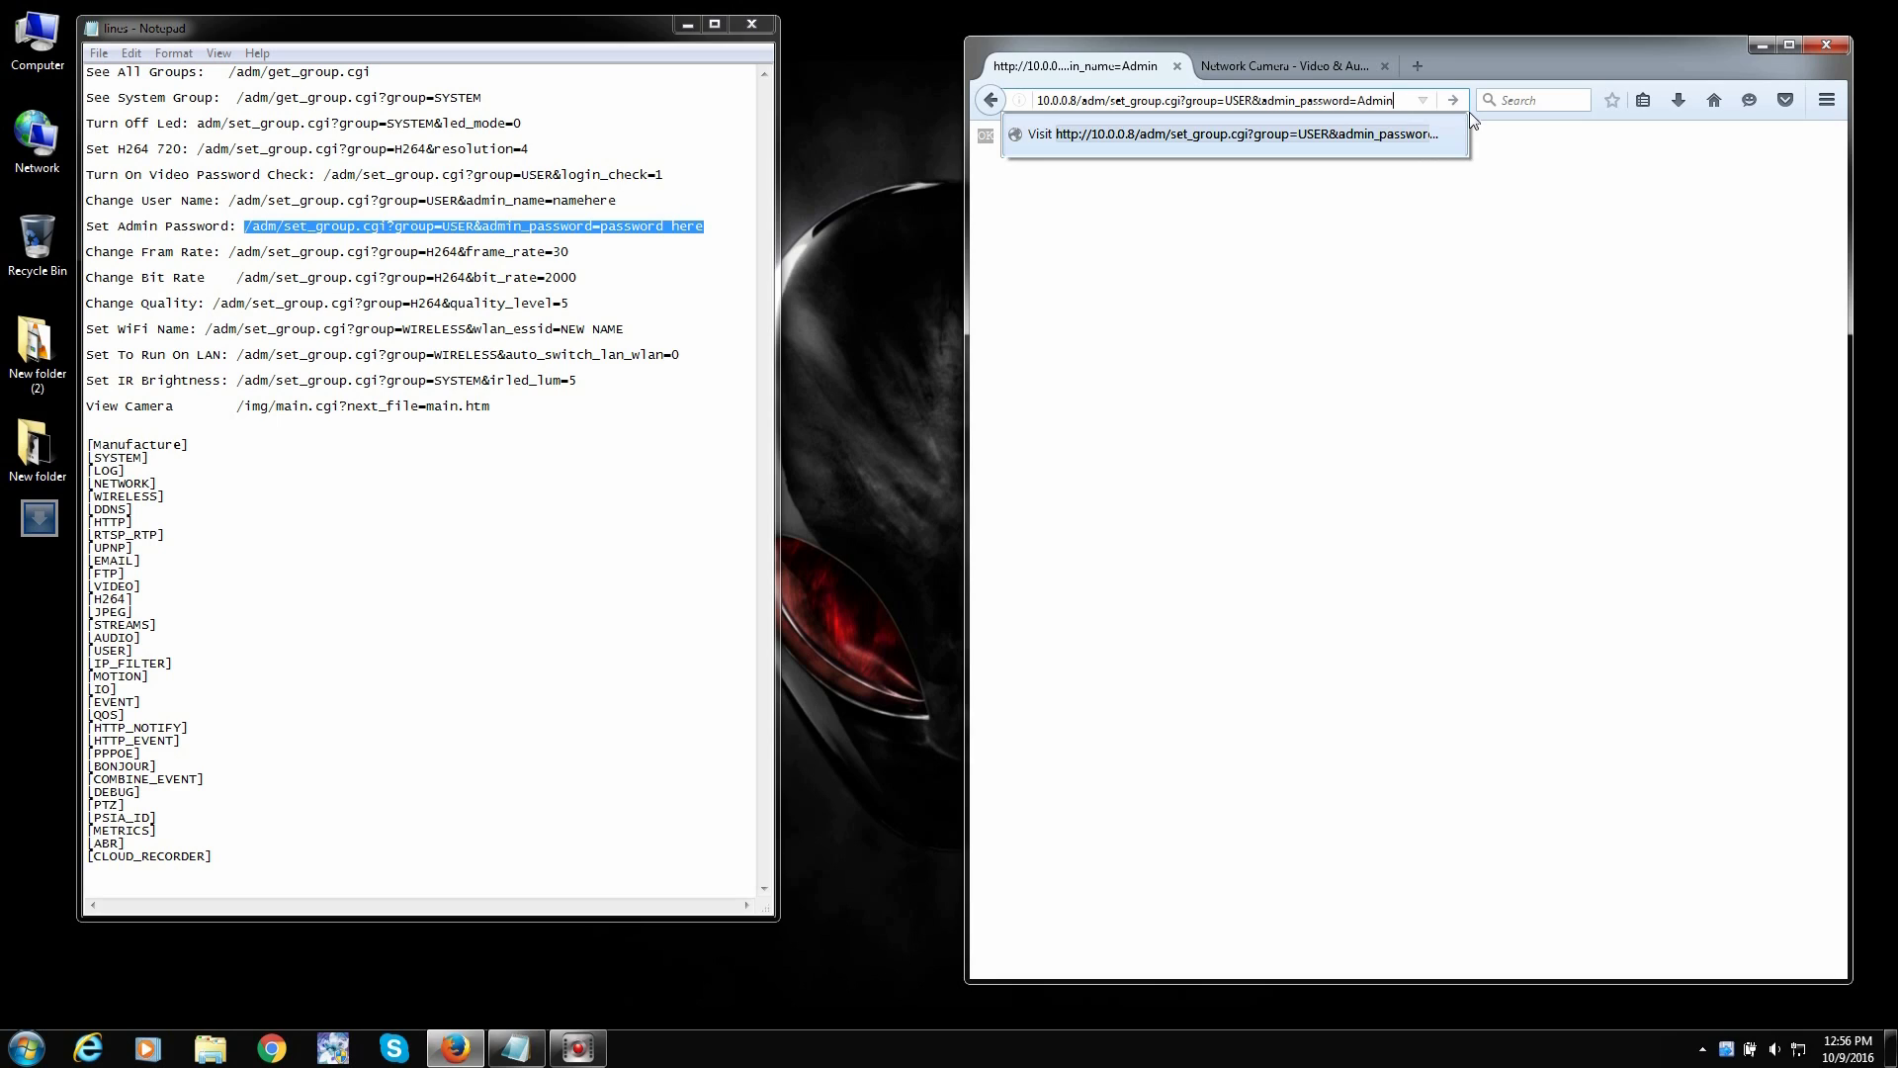
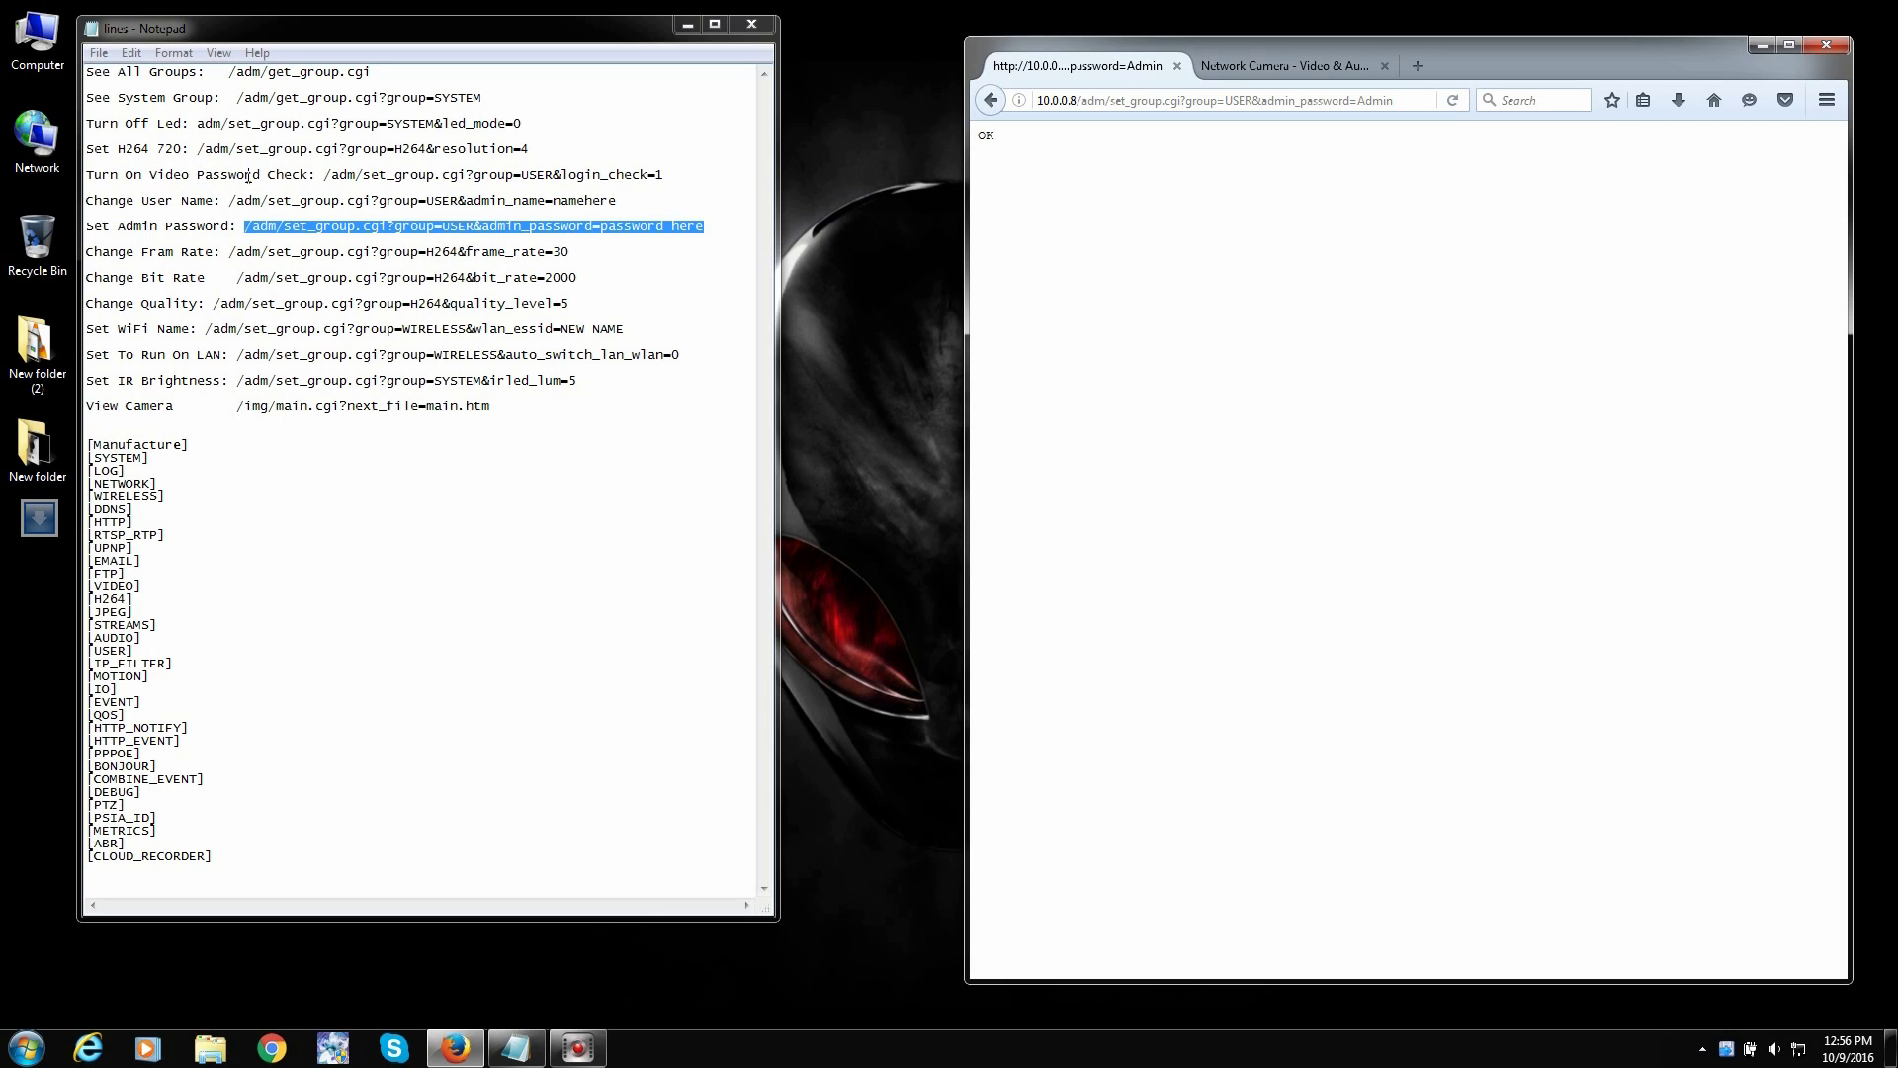
- Copy the path /adm/set_group.cgi?group=USER&login_check=1 from Notepad
{"action": "left_click_drag", "start_coordinate": [326, 175], "coordinate": [677, 175]}
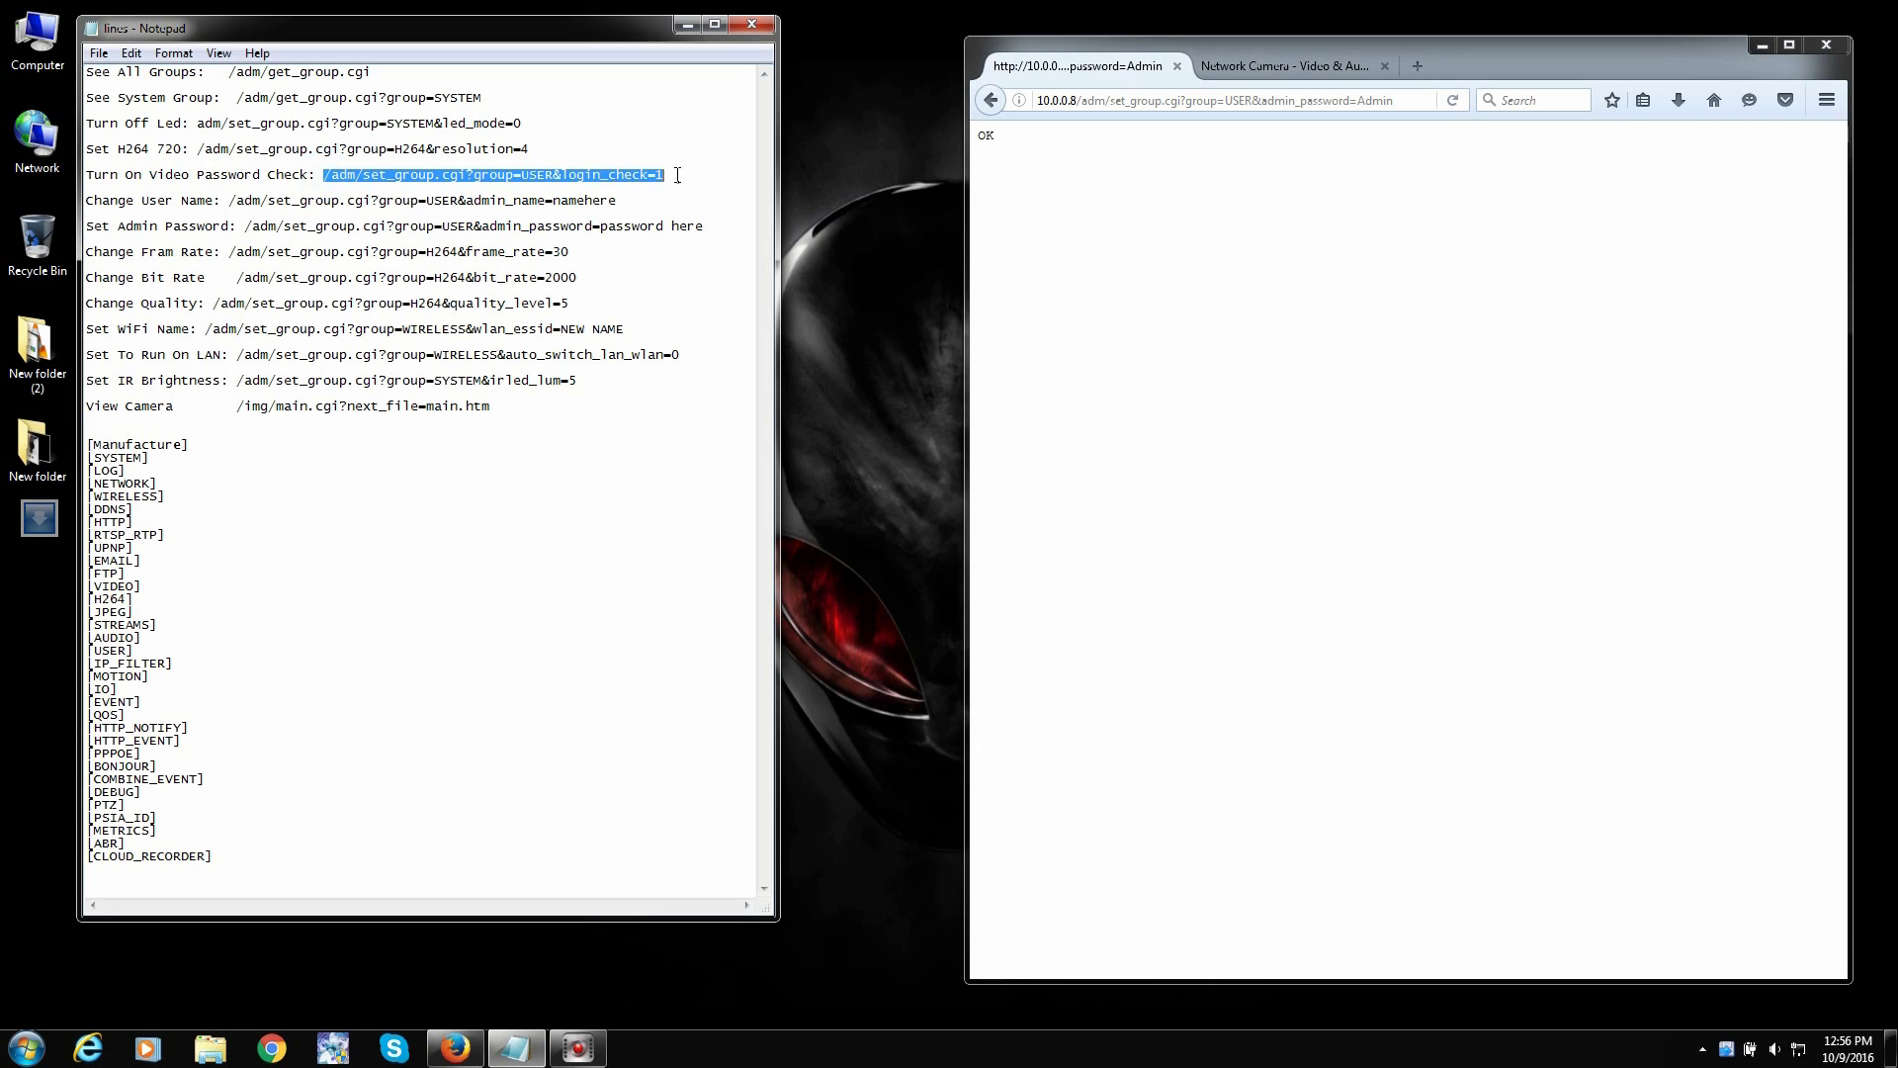
{"action": "right_click", "coordinate": [646, 175]}
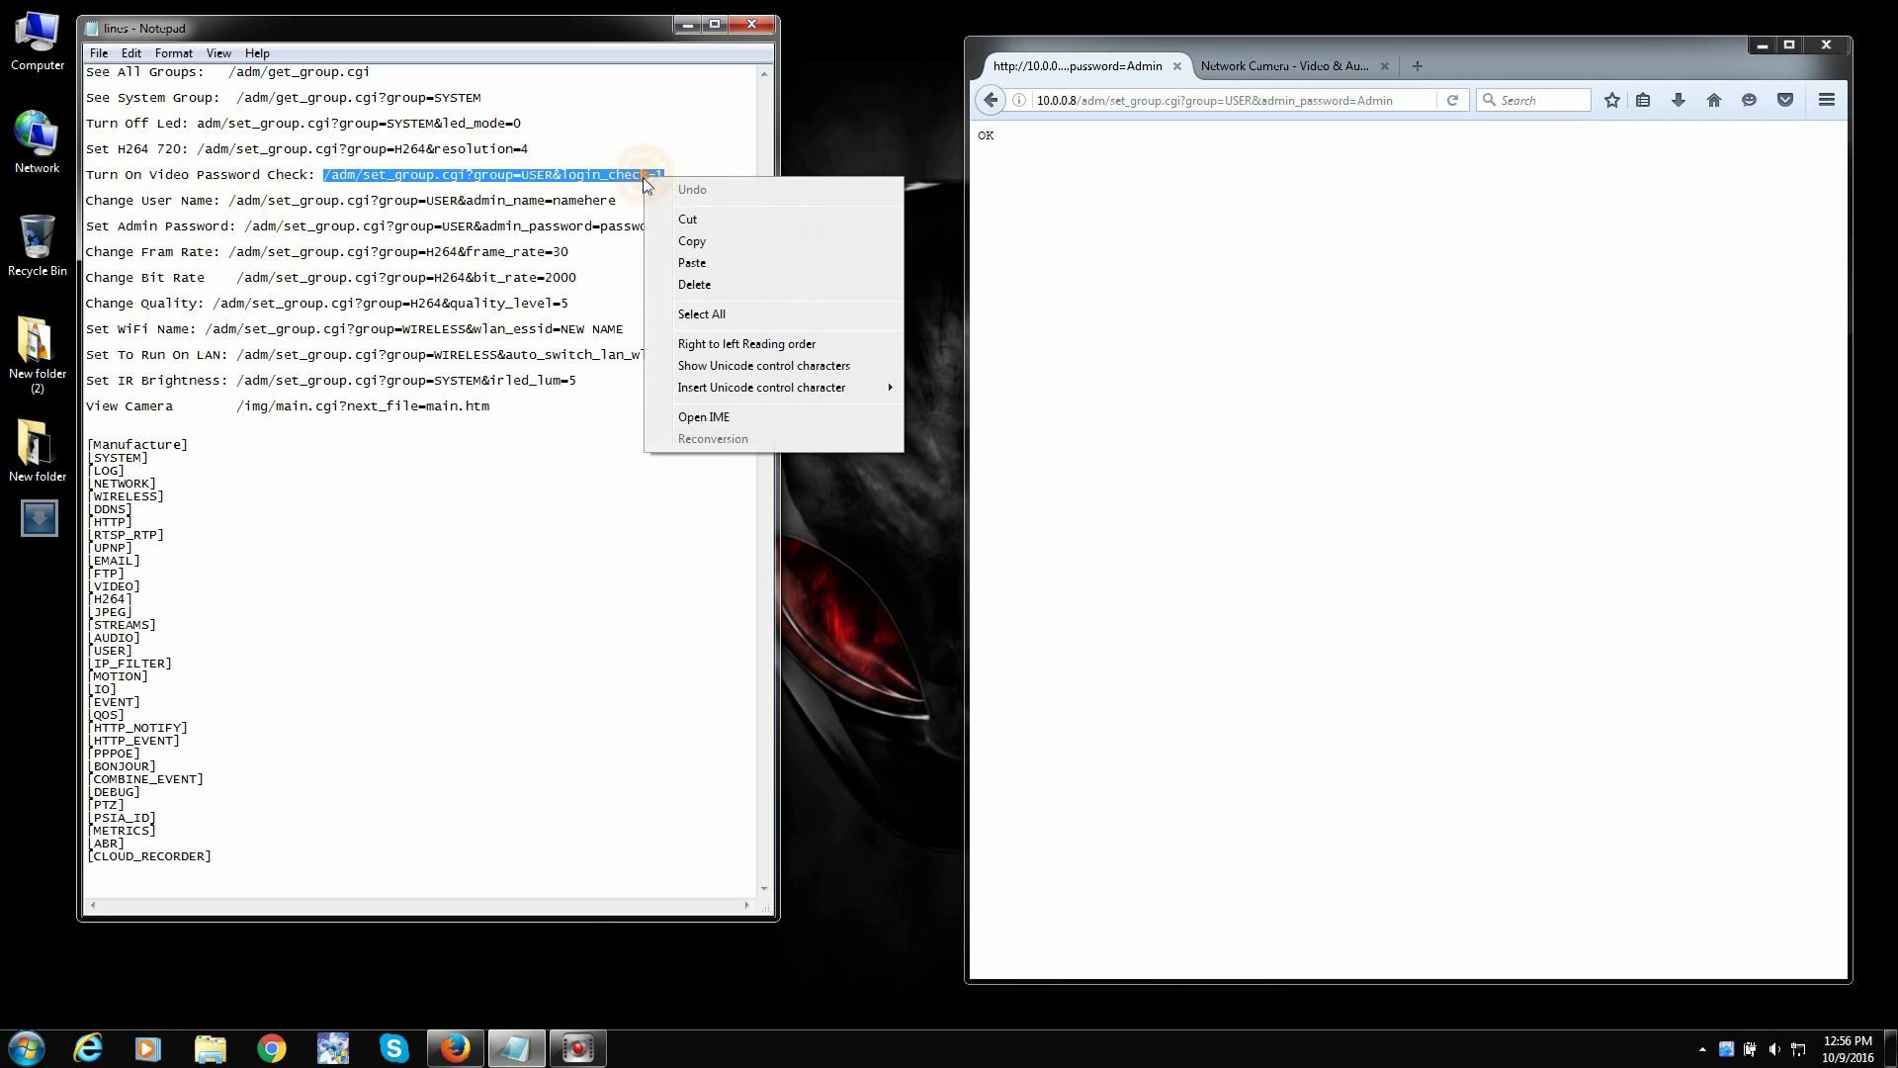
{"action": "left_click", "coordinate": [692, 241]}
- Replace the path after 10.0.0.8 with /adm/set_group.cgi?group=USER&login_check=1 and load it
{"action": "left_click", "coordinate": [1081, 101]}
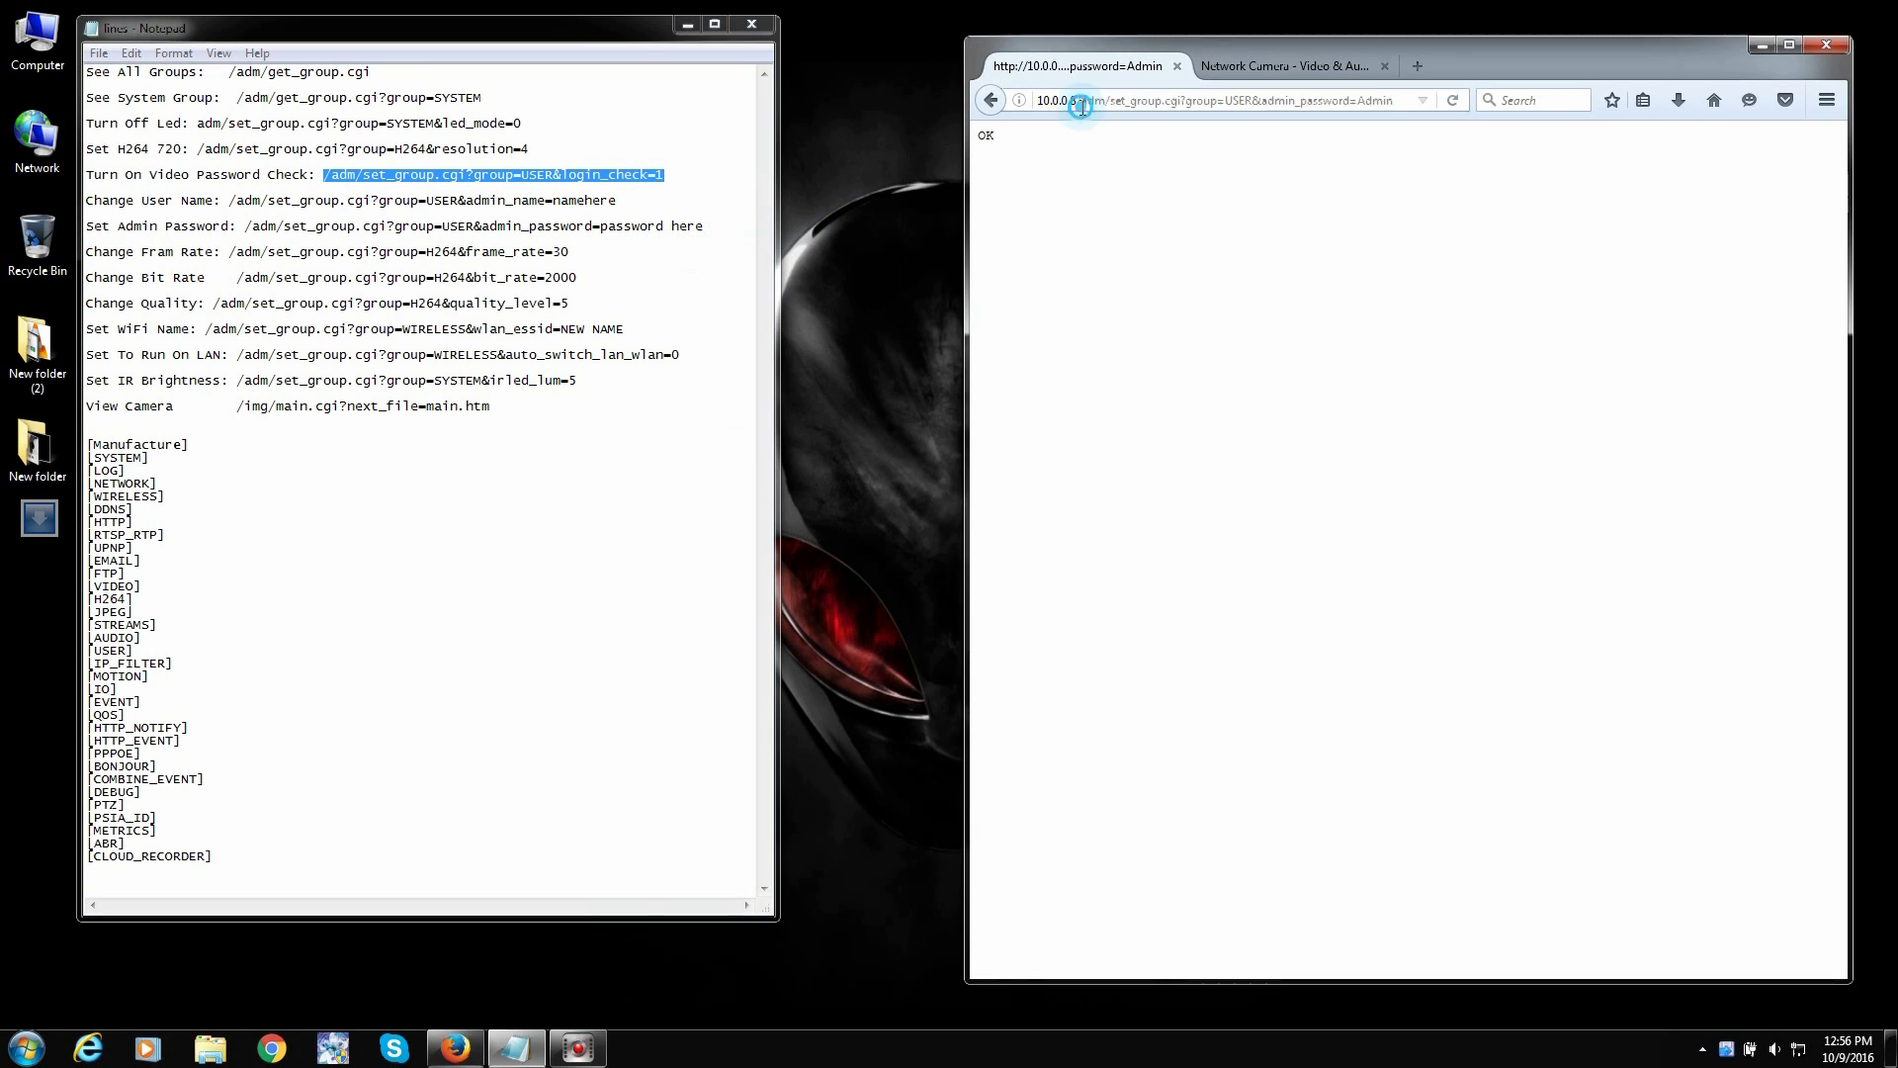
{"action": "left_click_drag", "start_coordinate": [1078, 101], "coordinate": [1505, 99]}
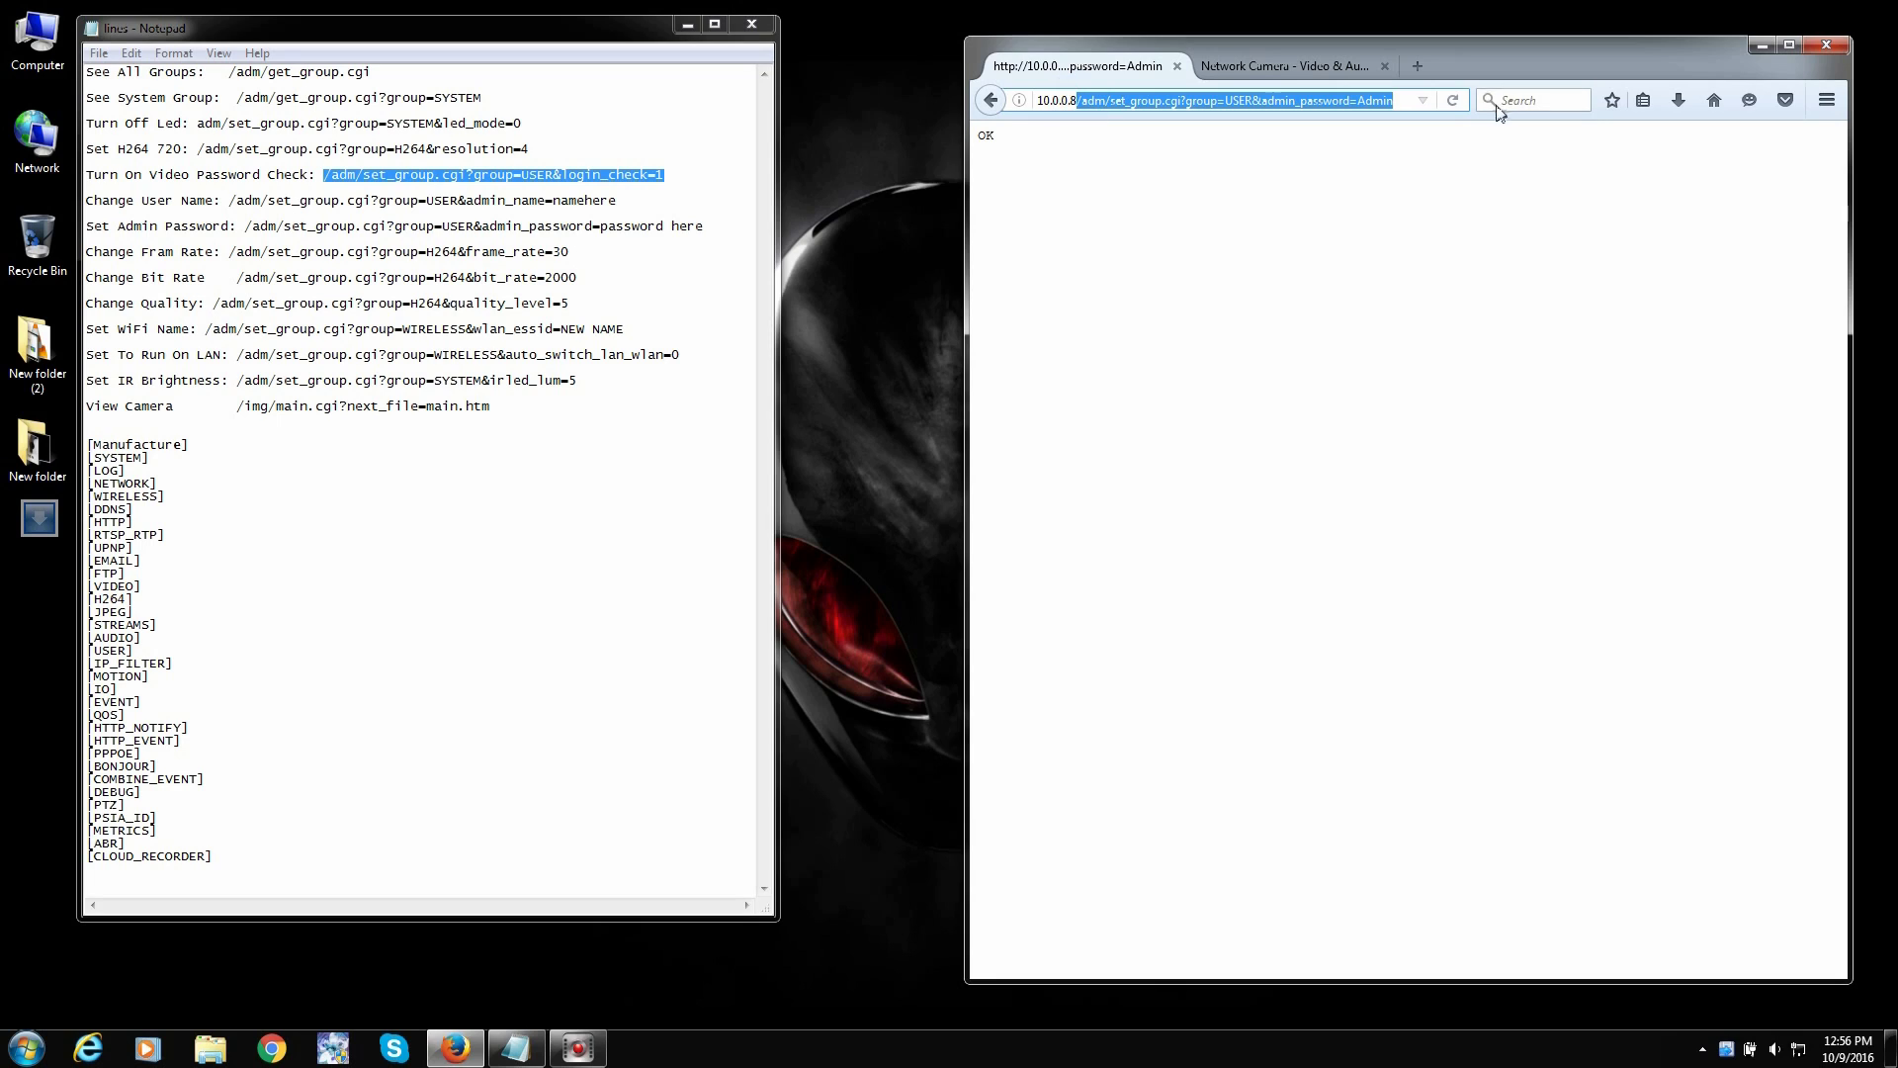
{"action": "key", "text": "ctrl+v"}
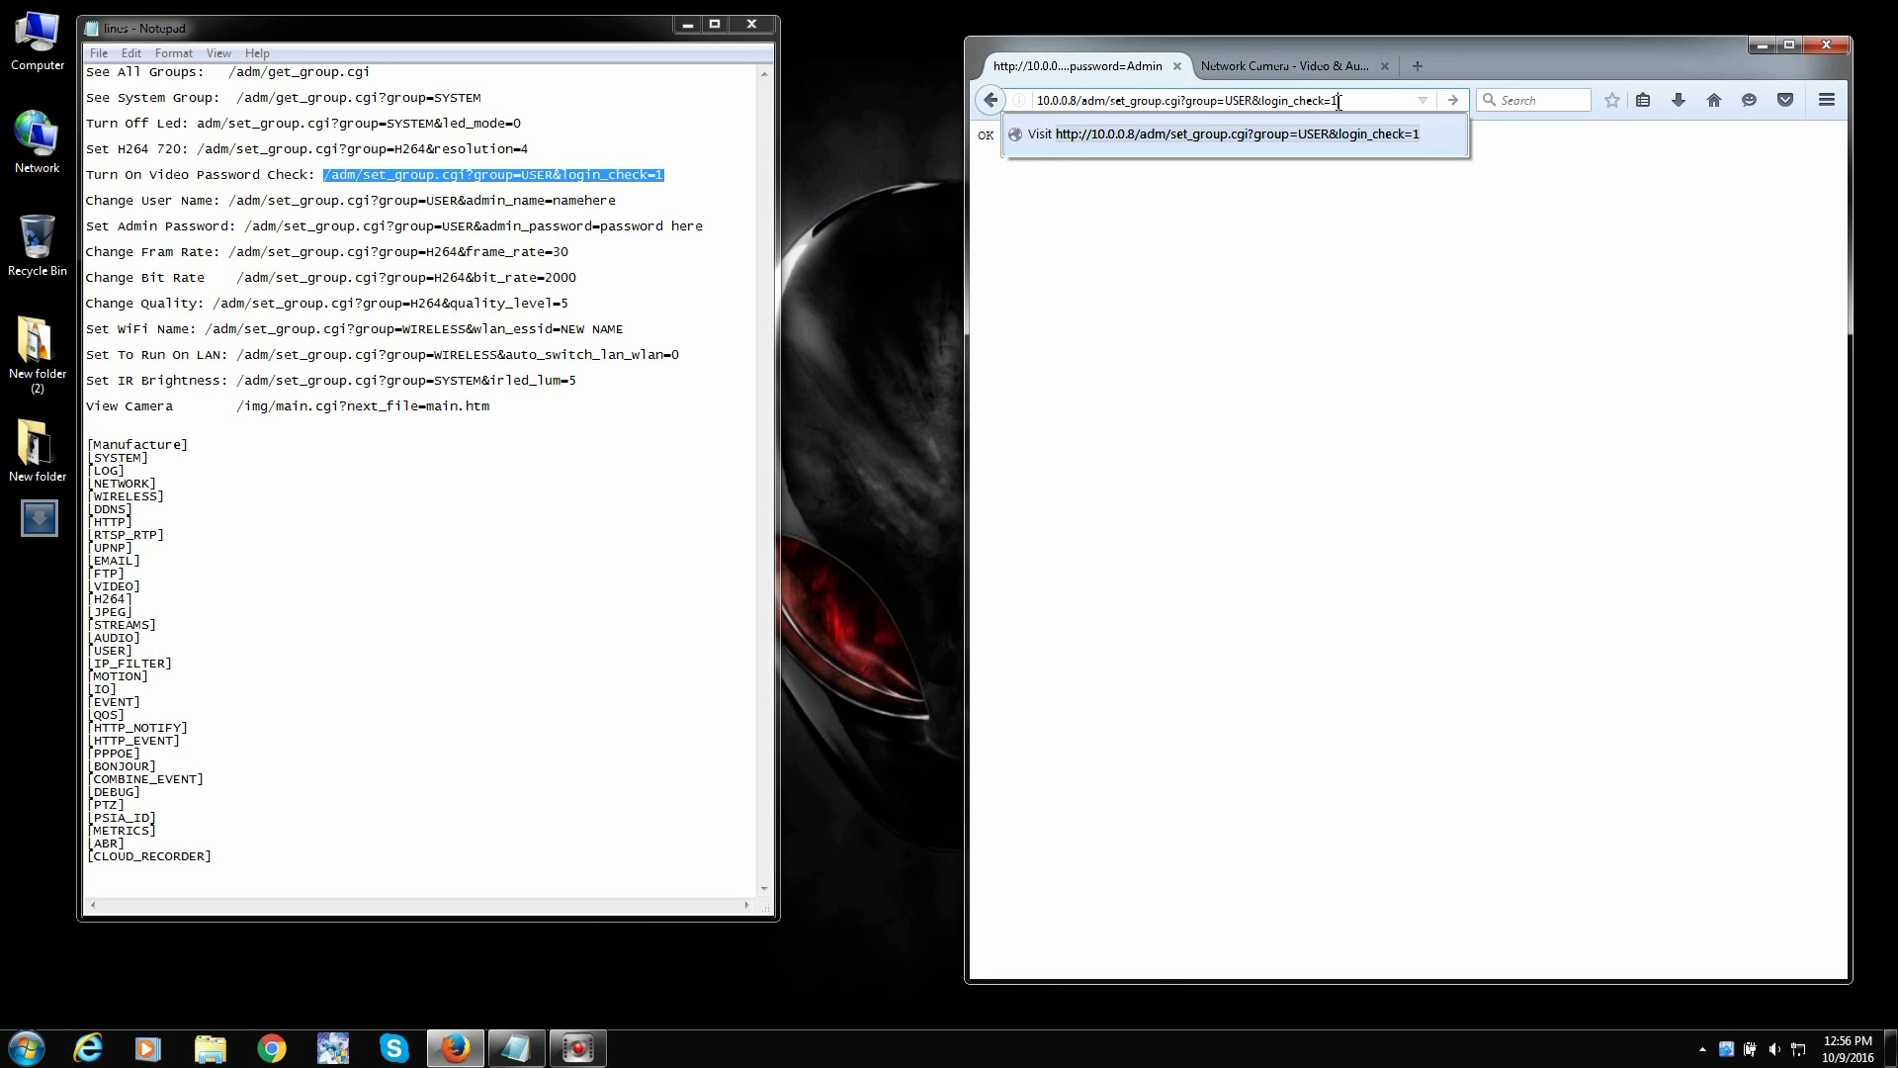
{"action": "key", "text": "Return"}
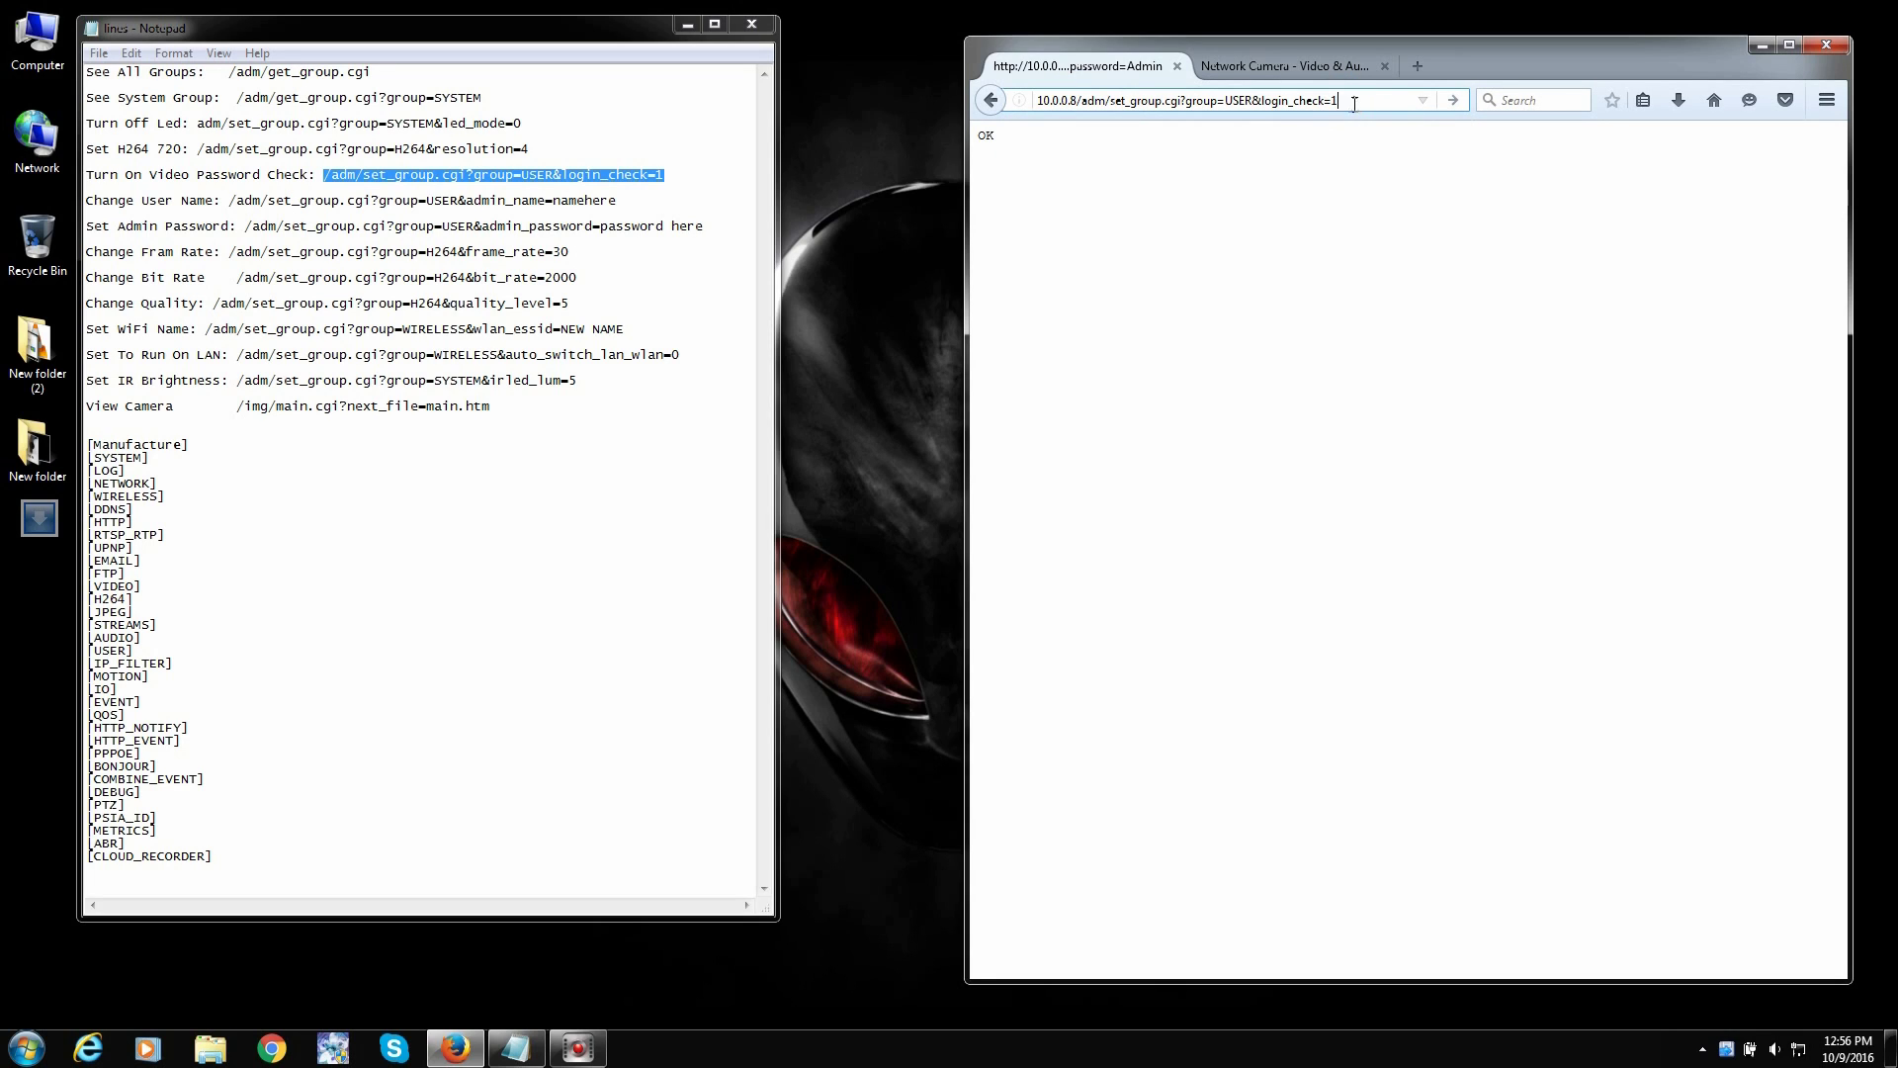
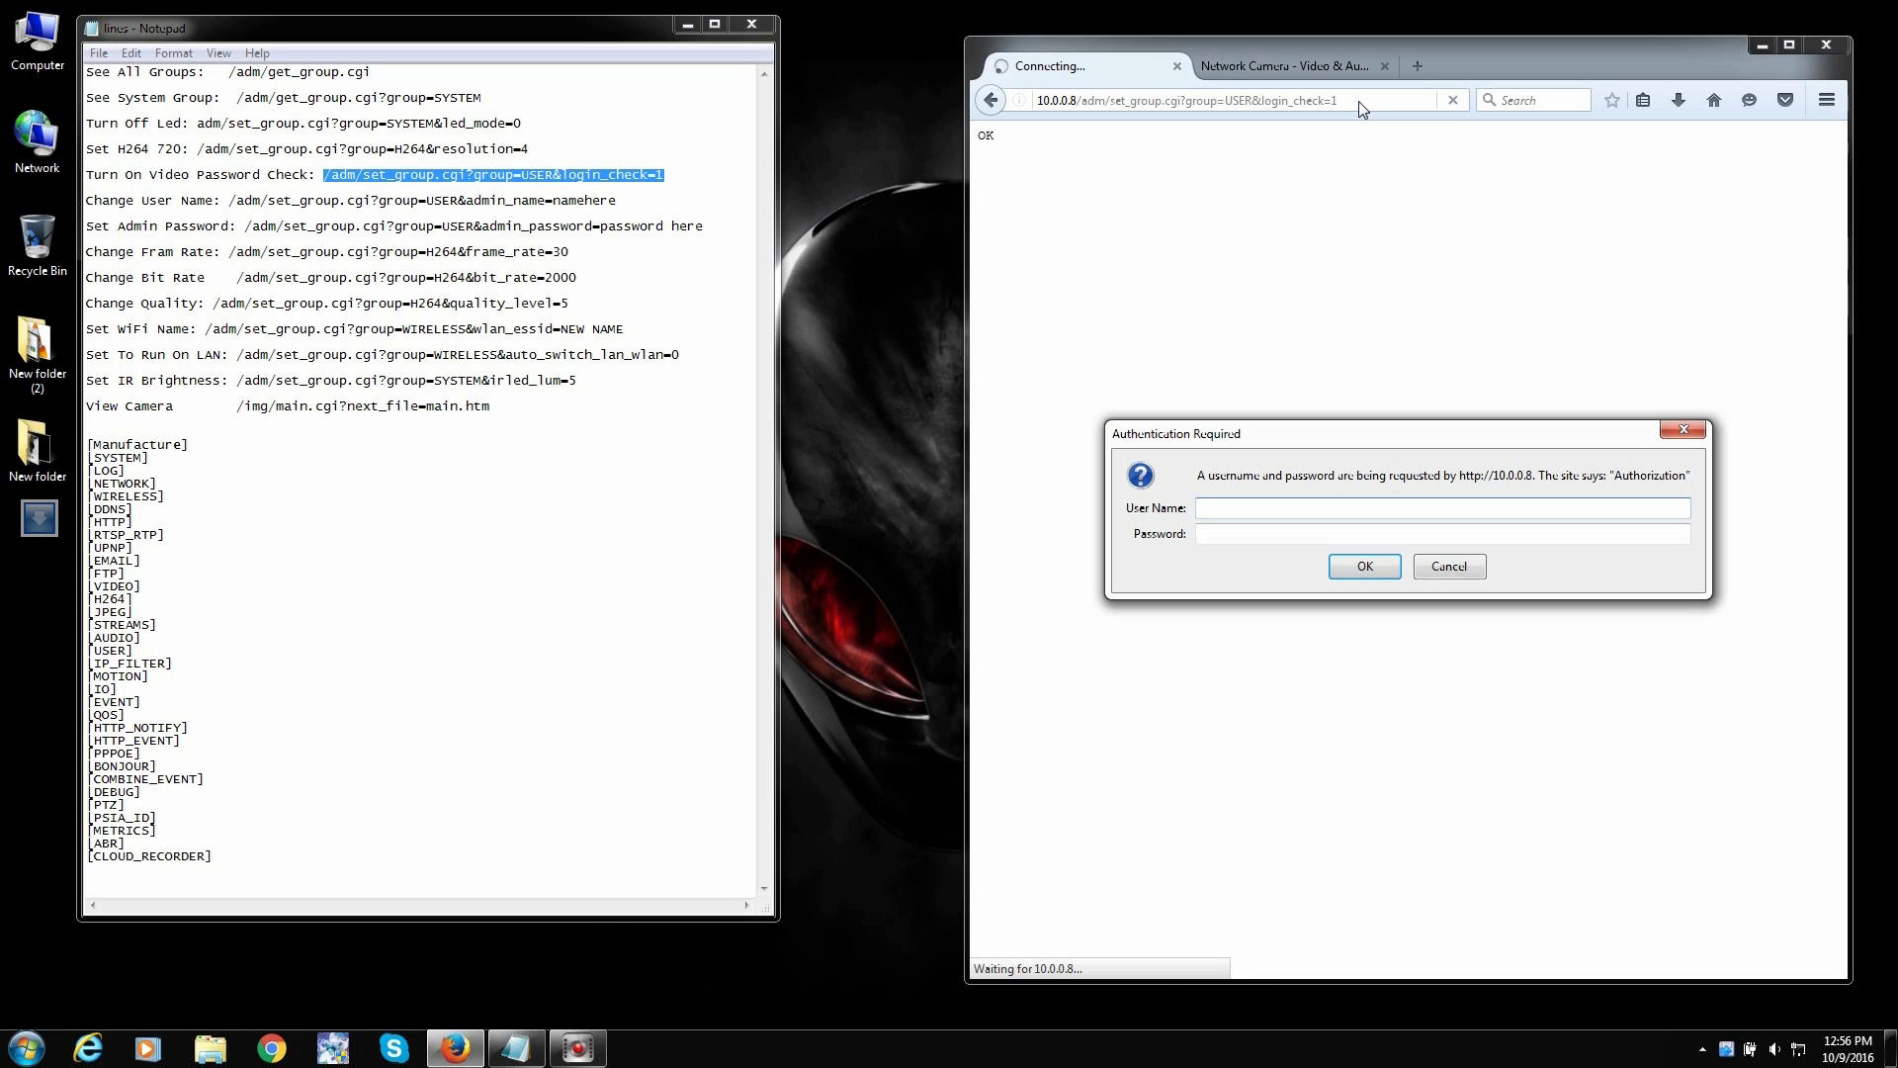
- Log in to the camera with the admin user name and password, declining to save the login
{"action": "type", "text": "Admin"}
{"action": "key", "text": "Tab"}
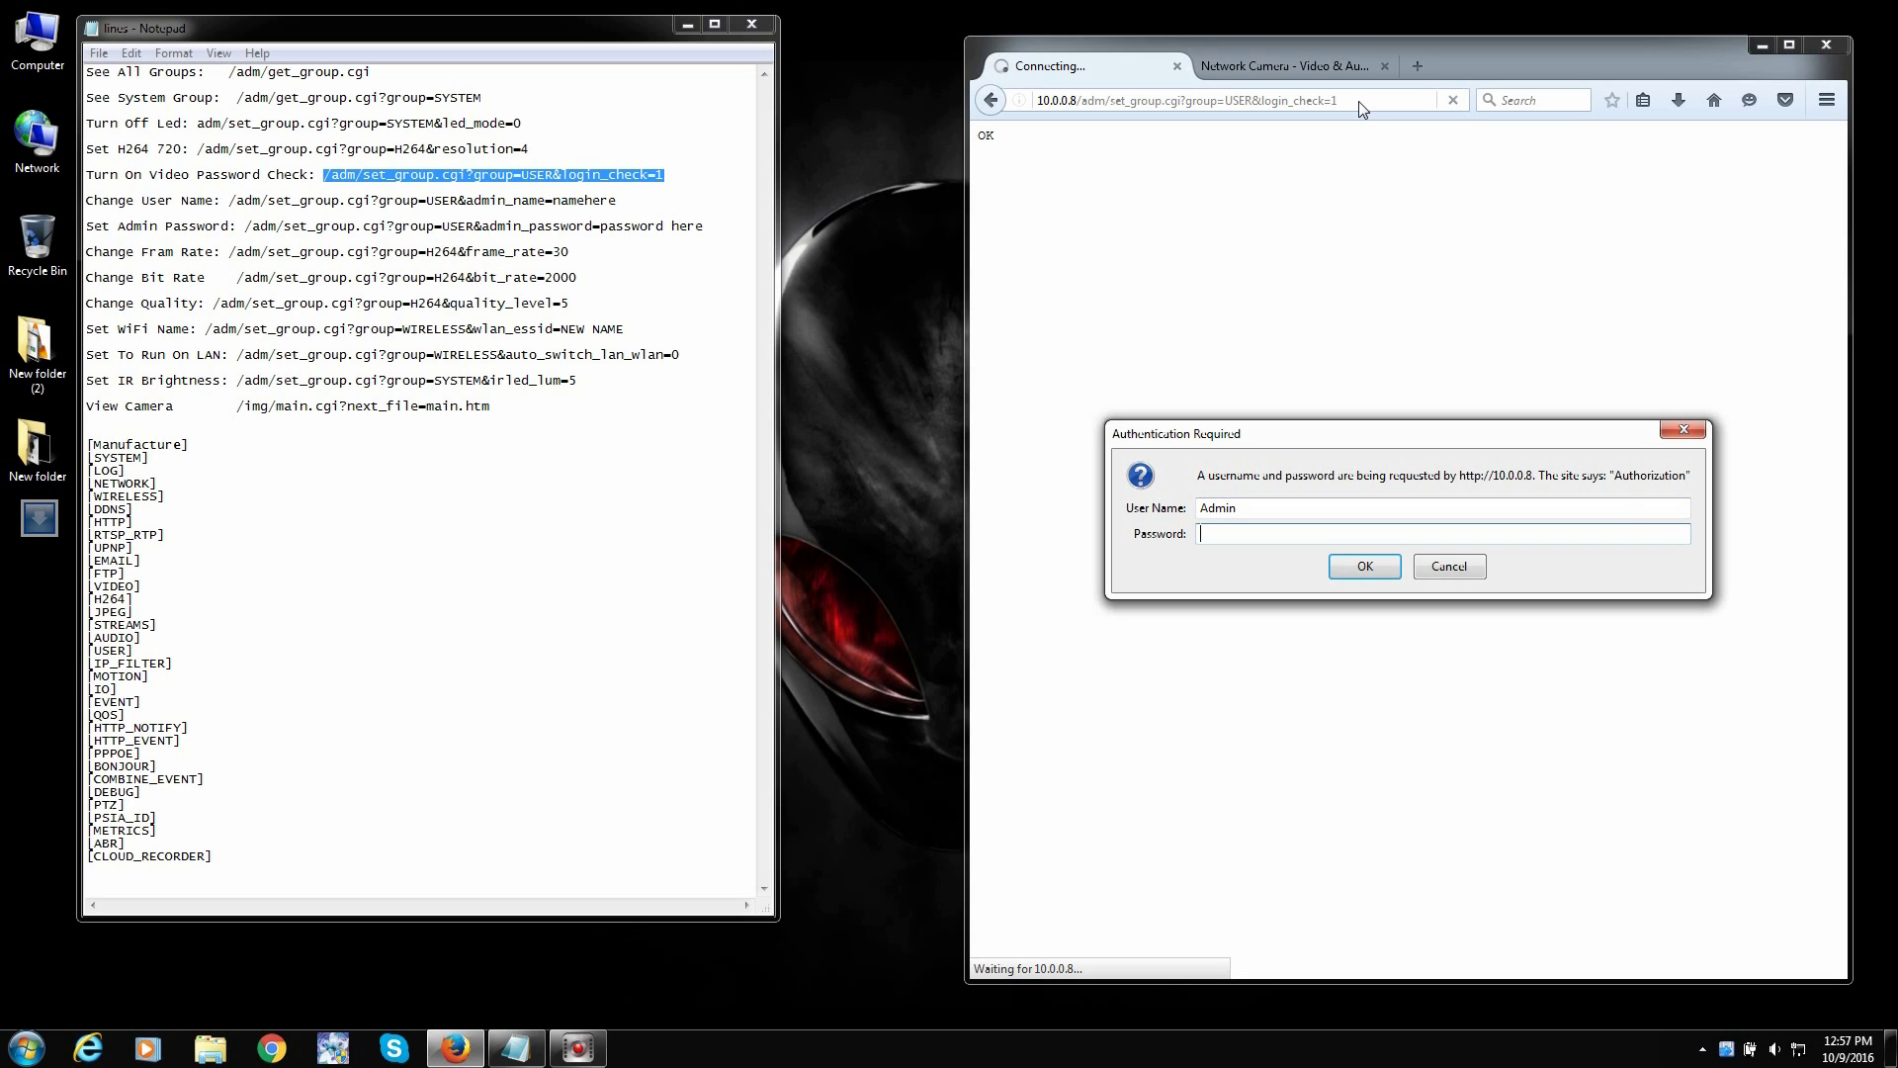
{"action": "type", "text": "admin"}
{"action": "key", "text": "Return"}
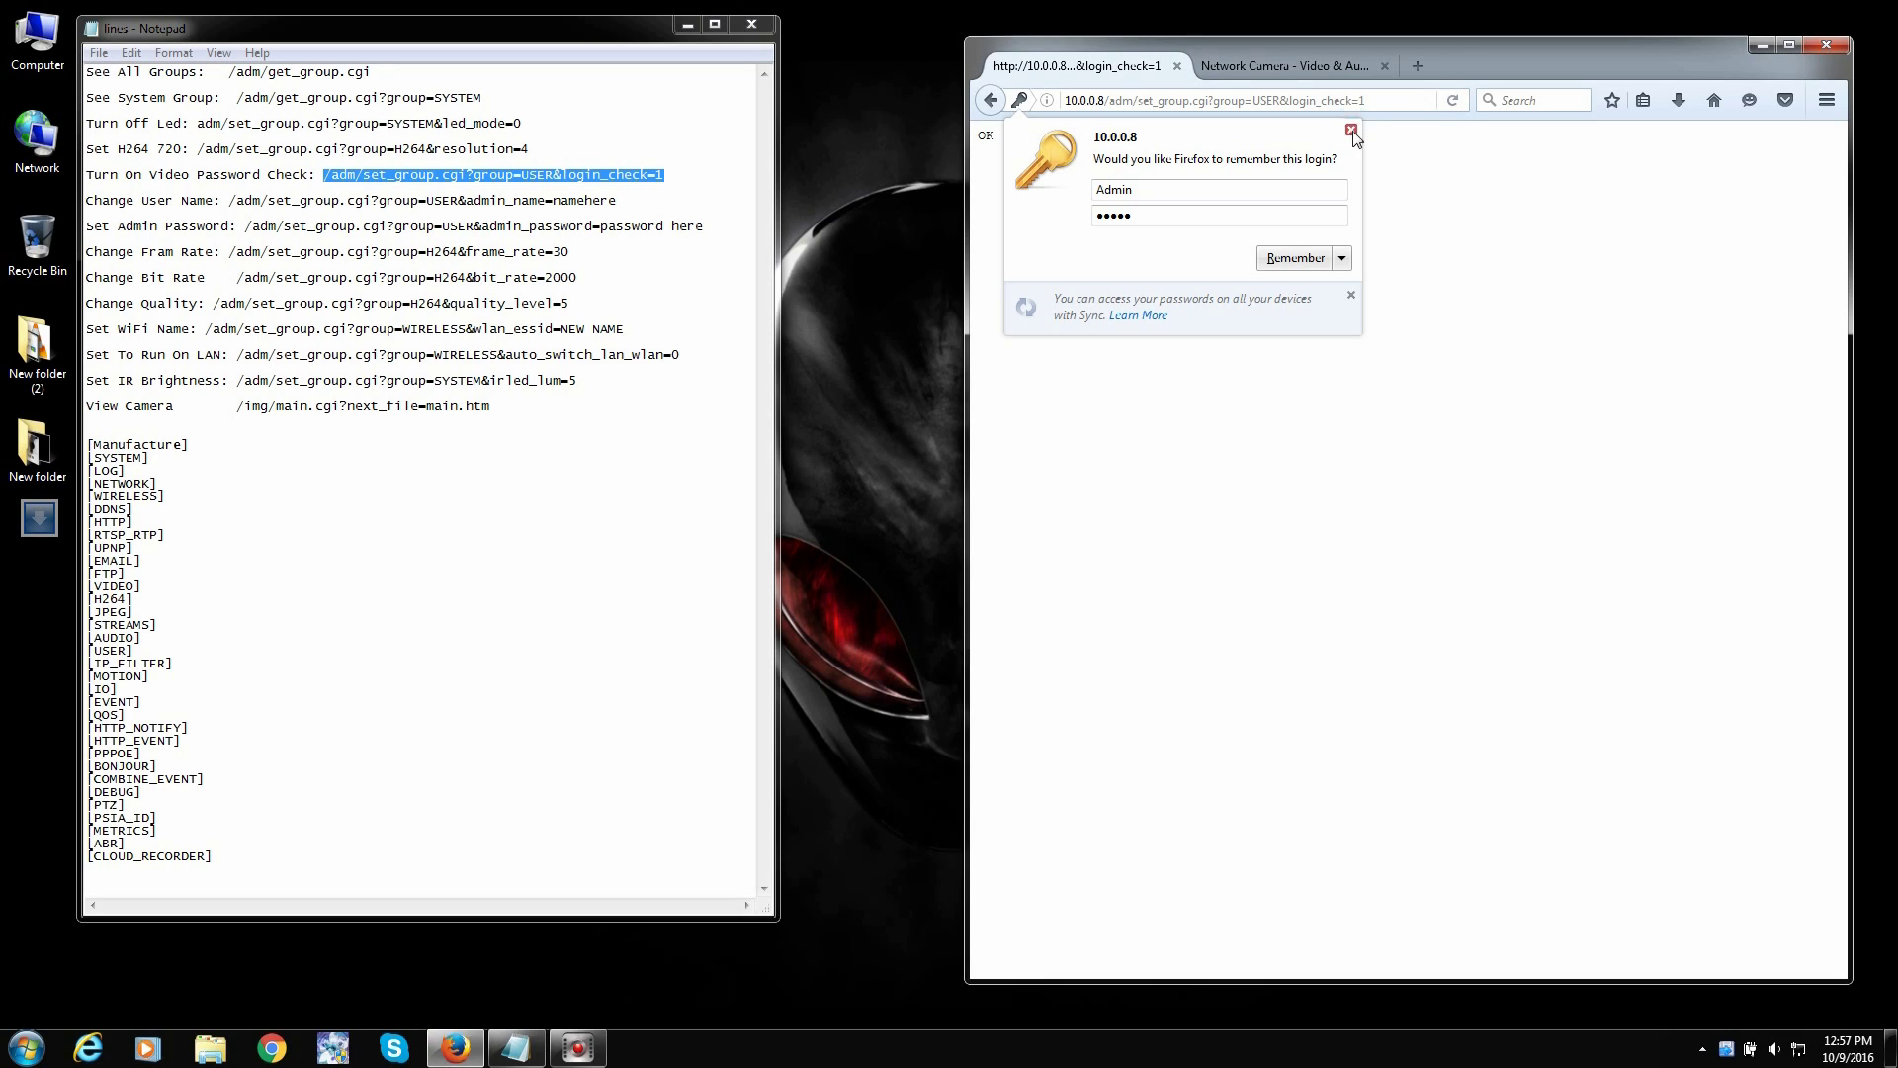
{"action": "left_click", "coordinate": [1352, 129]}
- Check the command address and select the OK response the camera returned
{"action": "left_click", "coordinate": [1390, 100]}
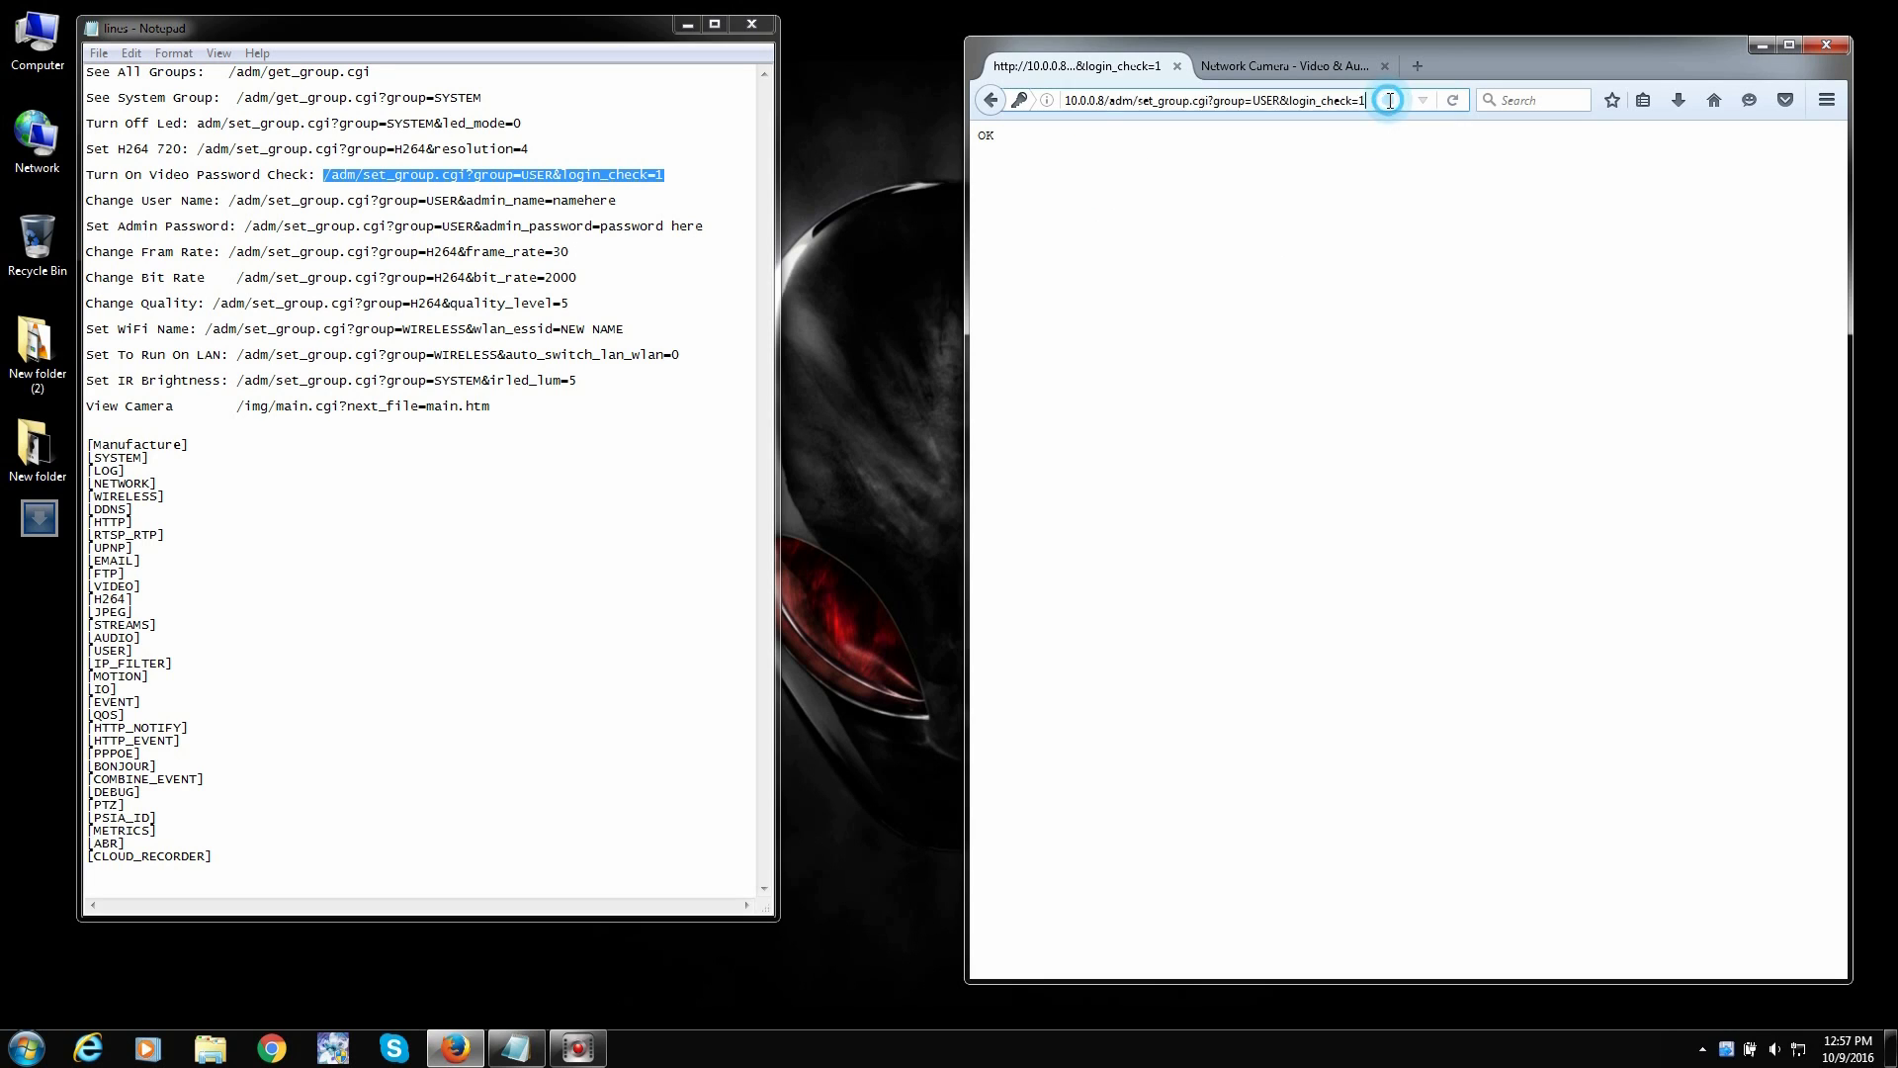
{"action": "left_click", "coordinate": [1390, 99]}
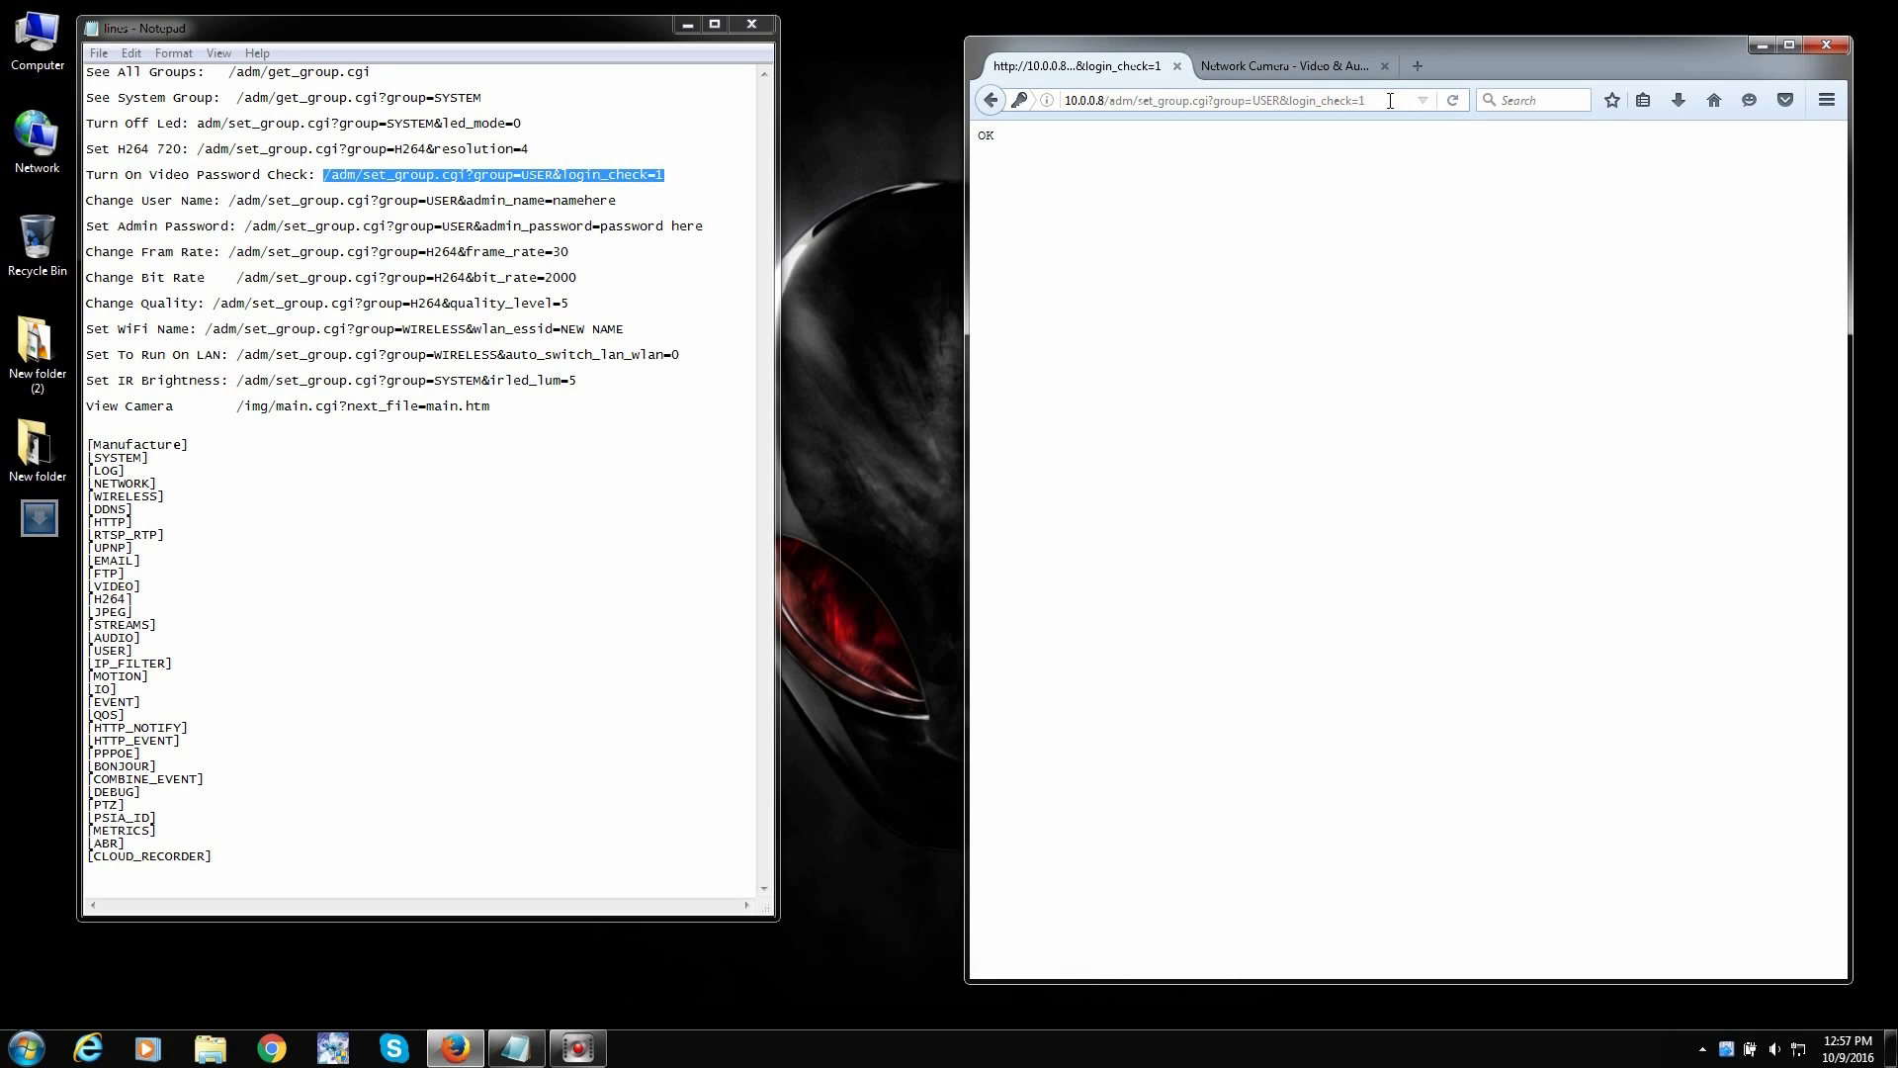
{"action": "double_click", "coordinate": [986, 136]}
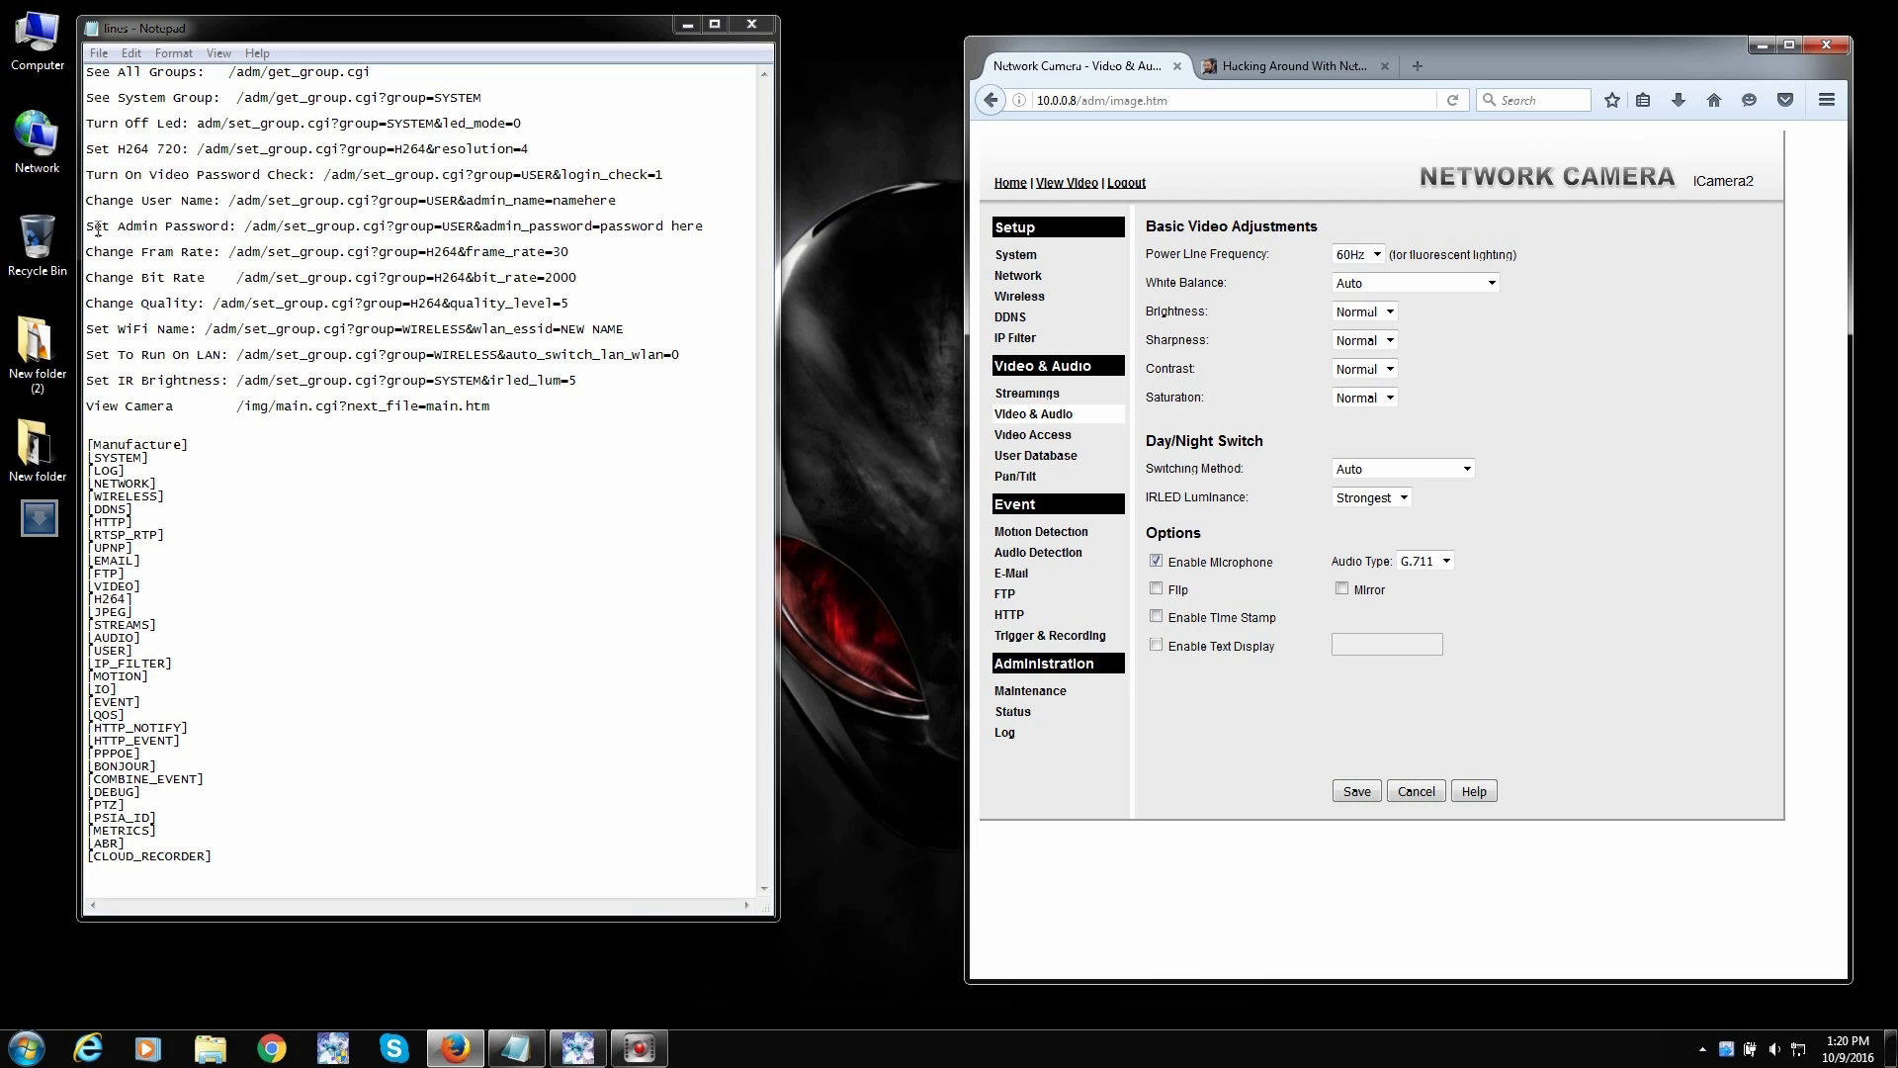
- Highlight the frame rate, bit rate and quality commands, then show the camera's Streamings settings
{"action": "left_click_drag", "start_coordinate": [141, 252], "coordinate": [586, 251]}
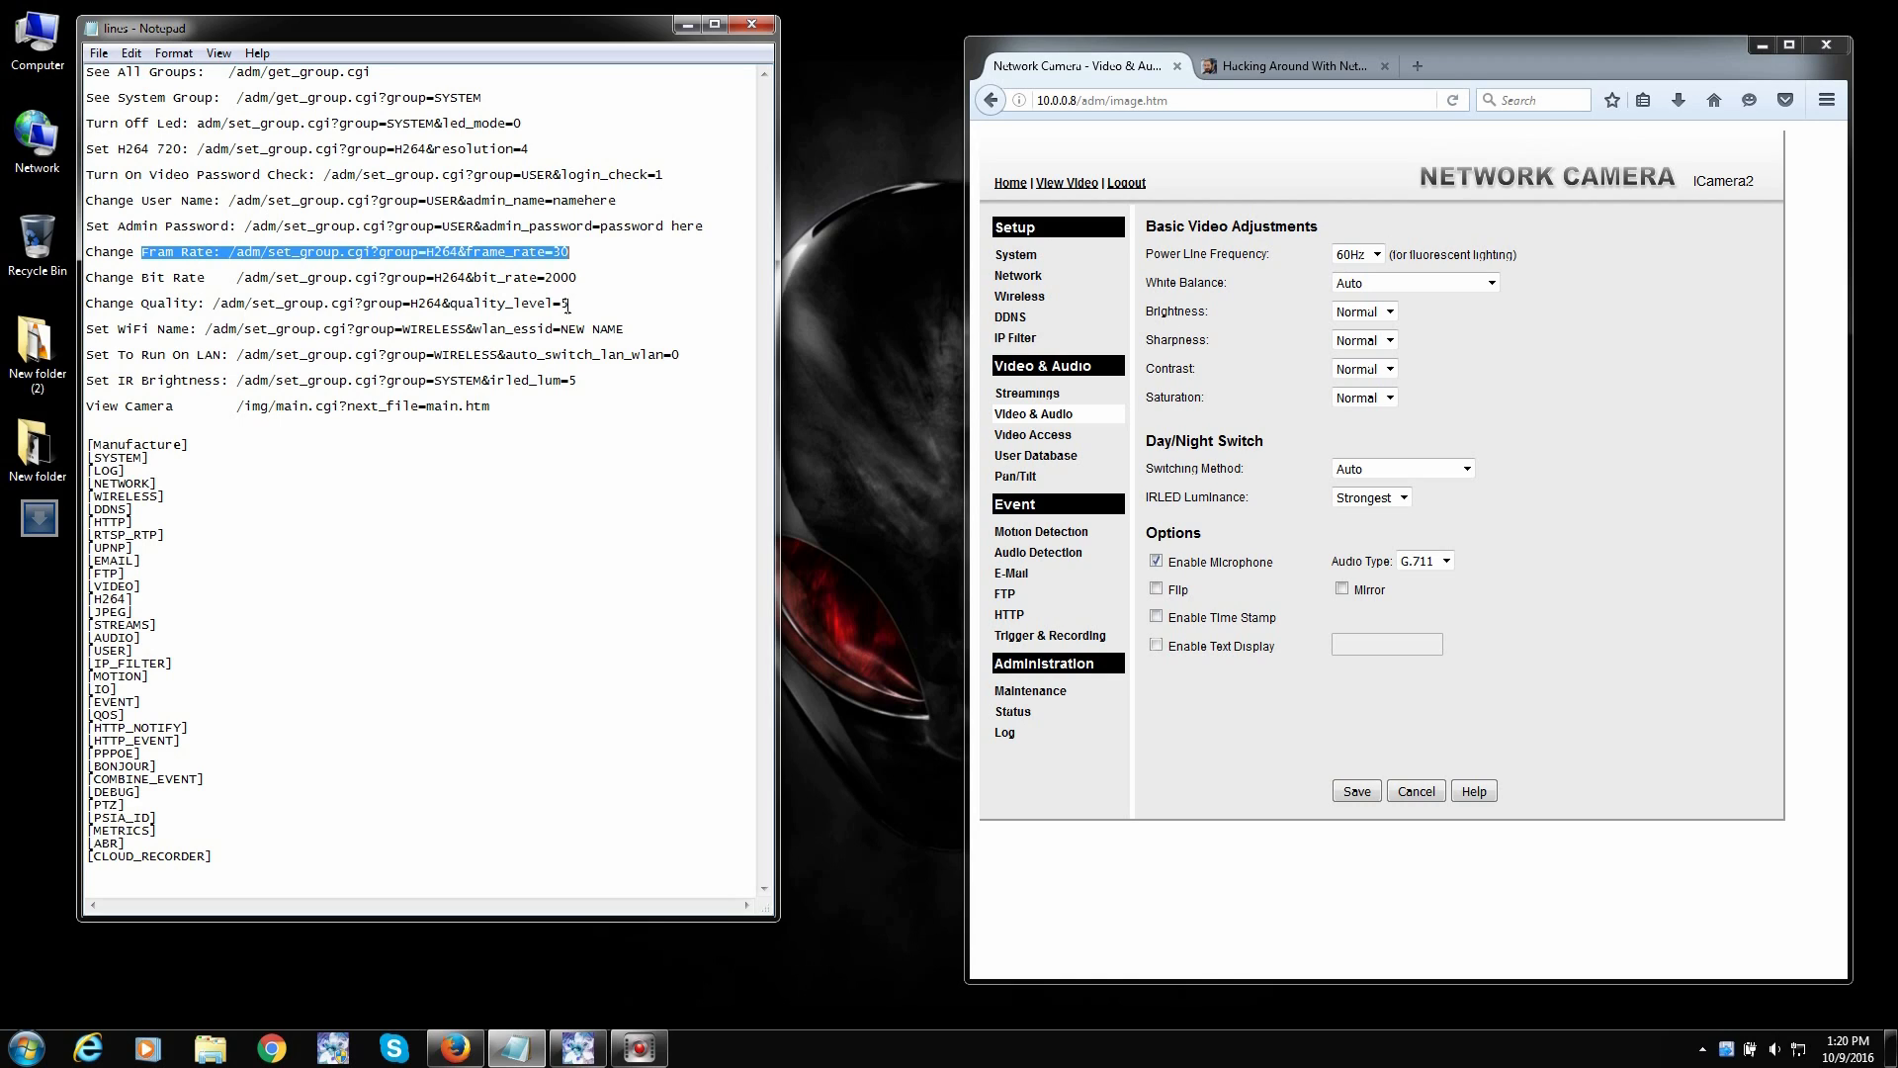
{"action": "left_click_drag", "start_coordinate": [571, 304], "coordinate": [87, 267]}
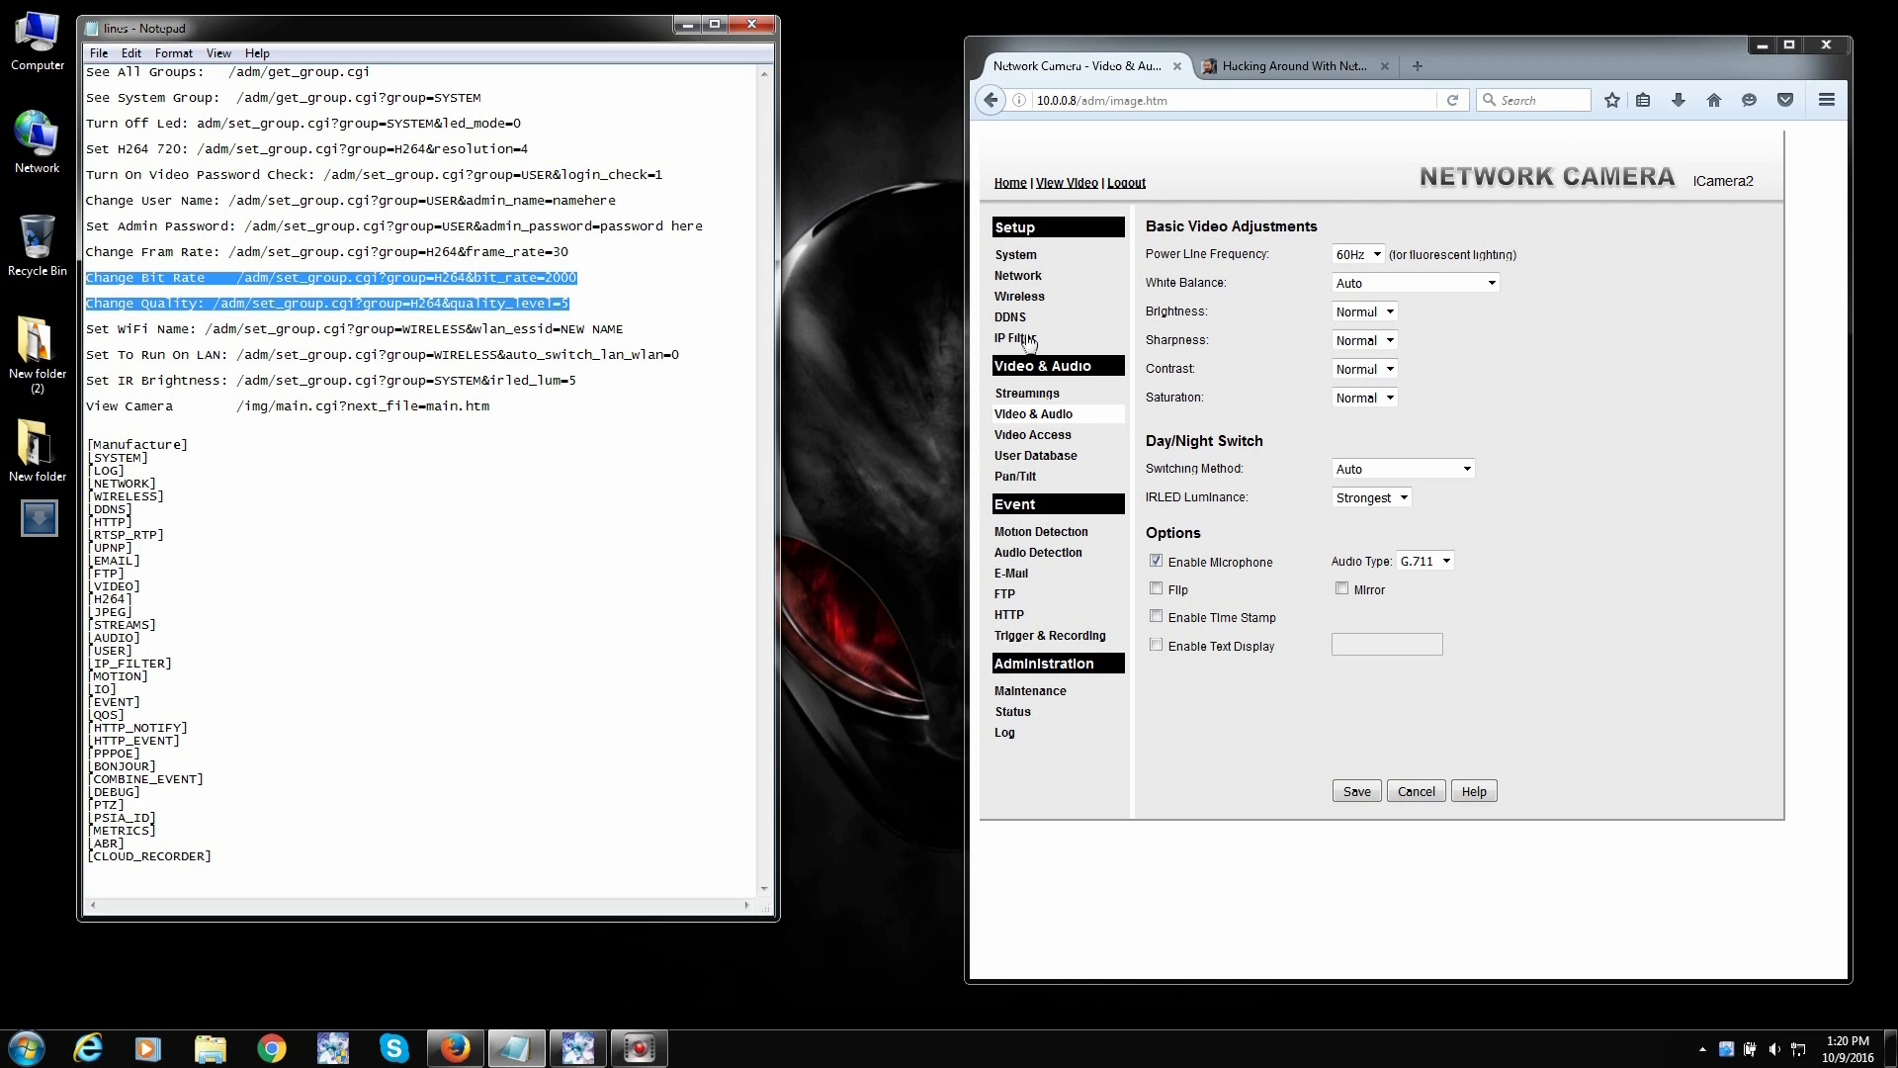
{"action": "left_click", "coordinate": [1033, 393]}
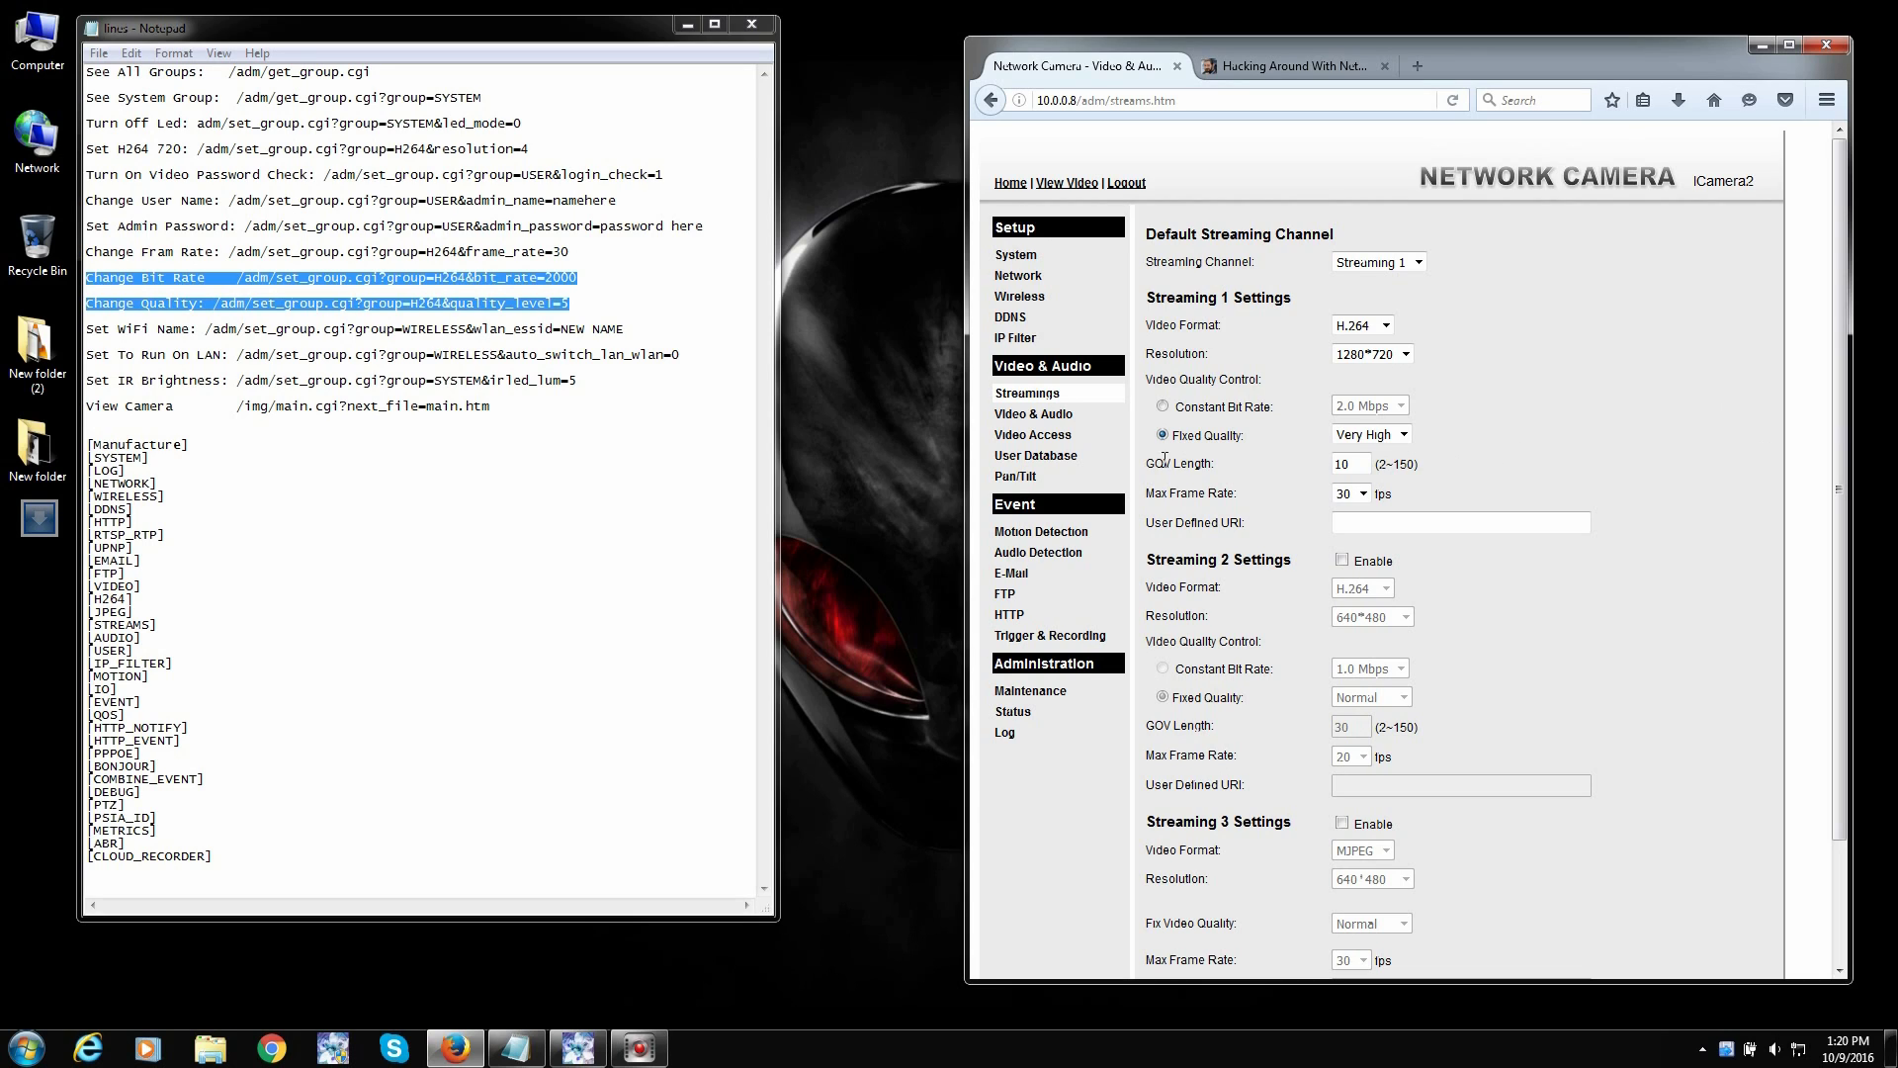
{"action": "left_click", "coordinate": [1404, 435]}
{"action": "left_click", "coordinate": [1186, 462]}
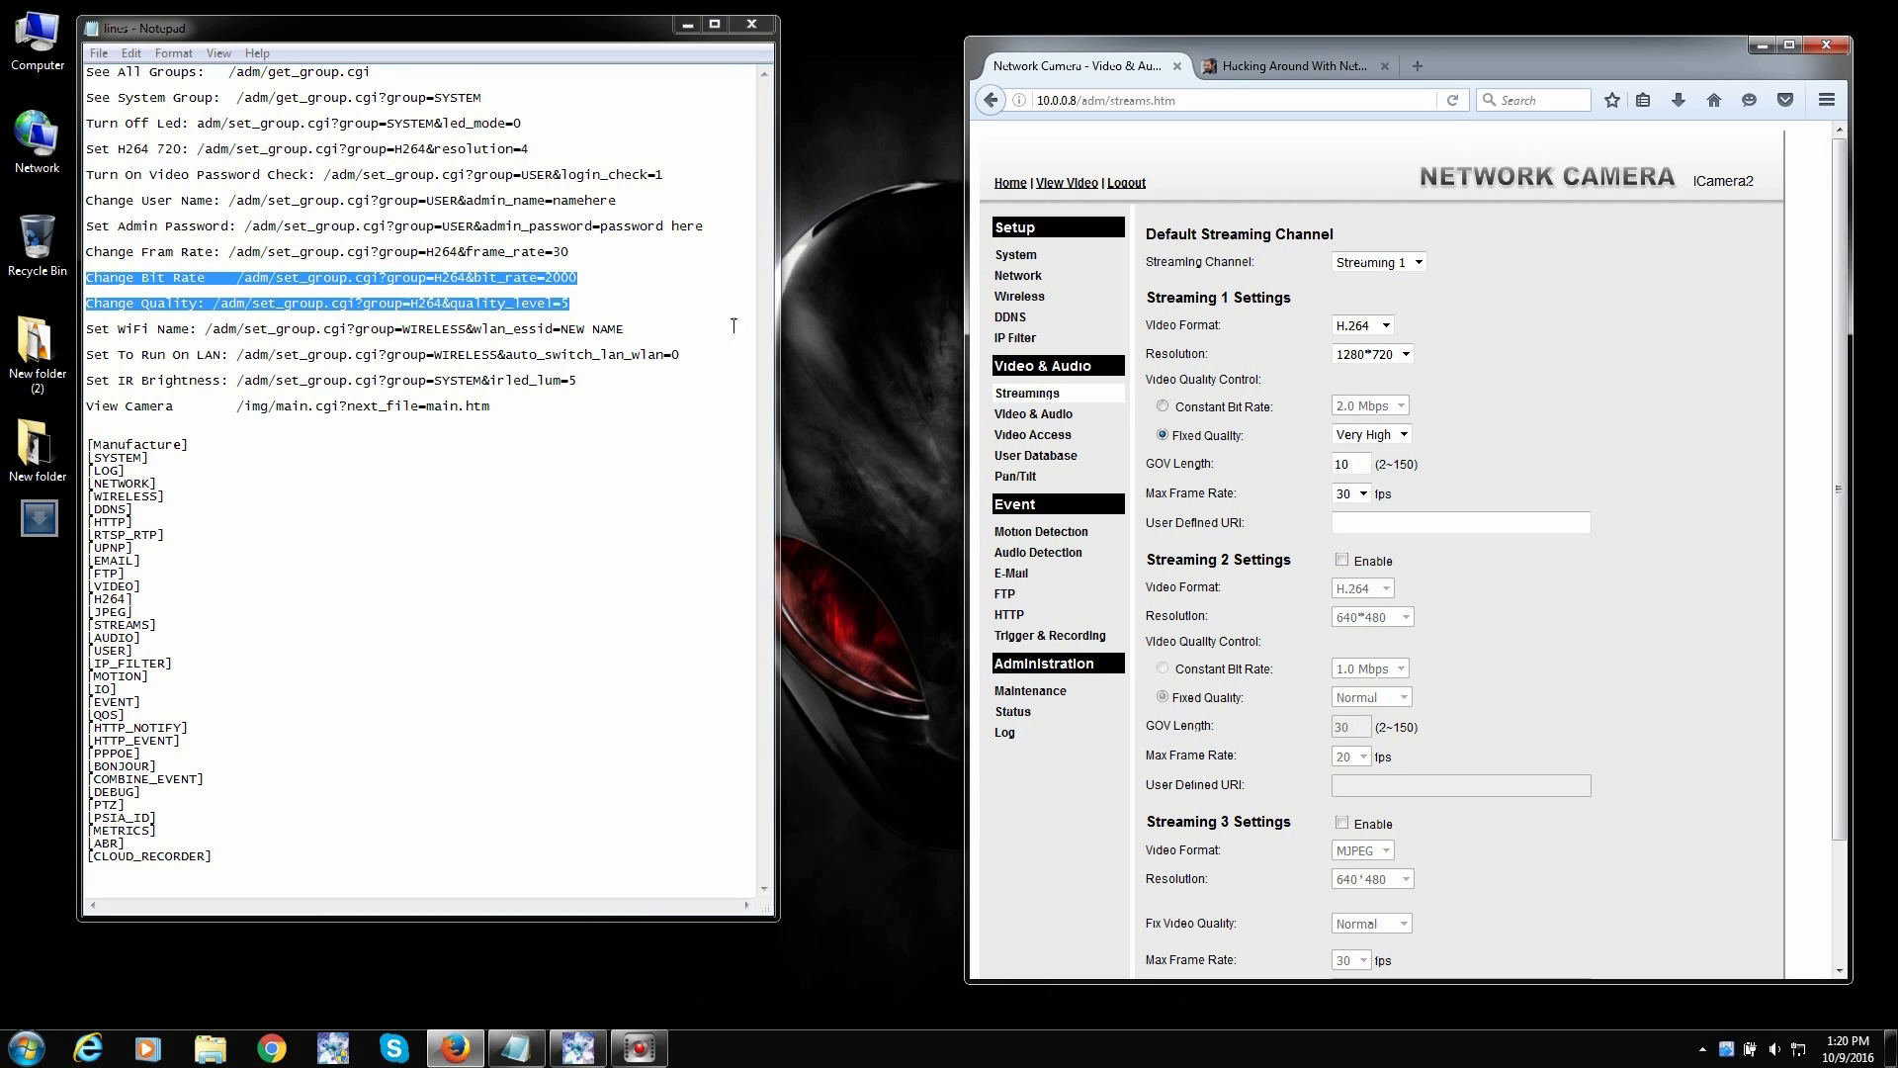
{"action": "left_click_drag", "start_coordinate": [581, 280], "coordinate": [367, 283]}
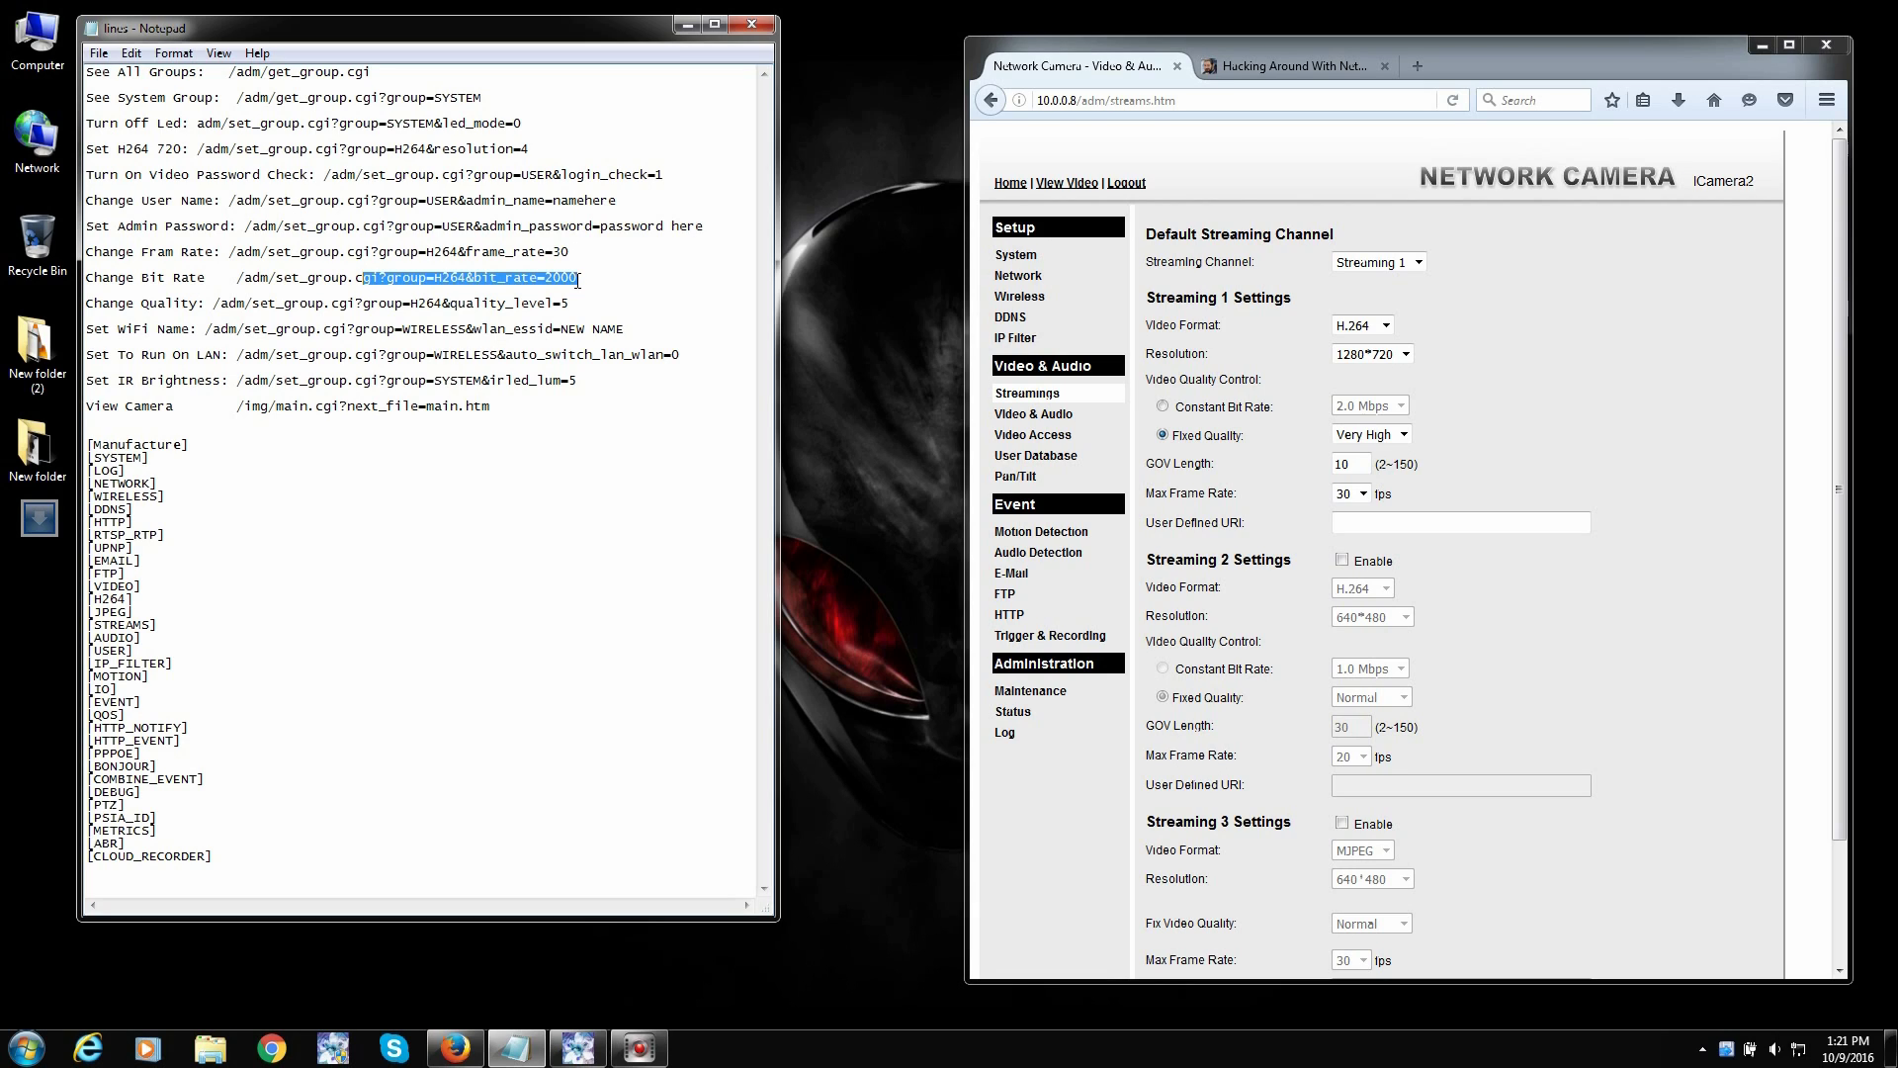
{"action": "left_click_drag", "start_coordinate": [211, 304], "coordinate": [581, 305]}
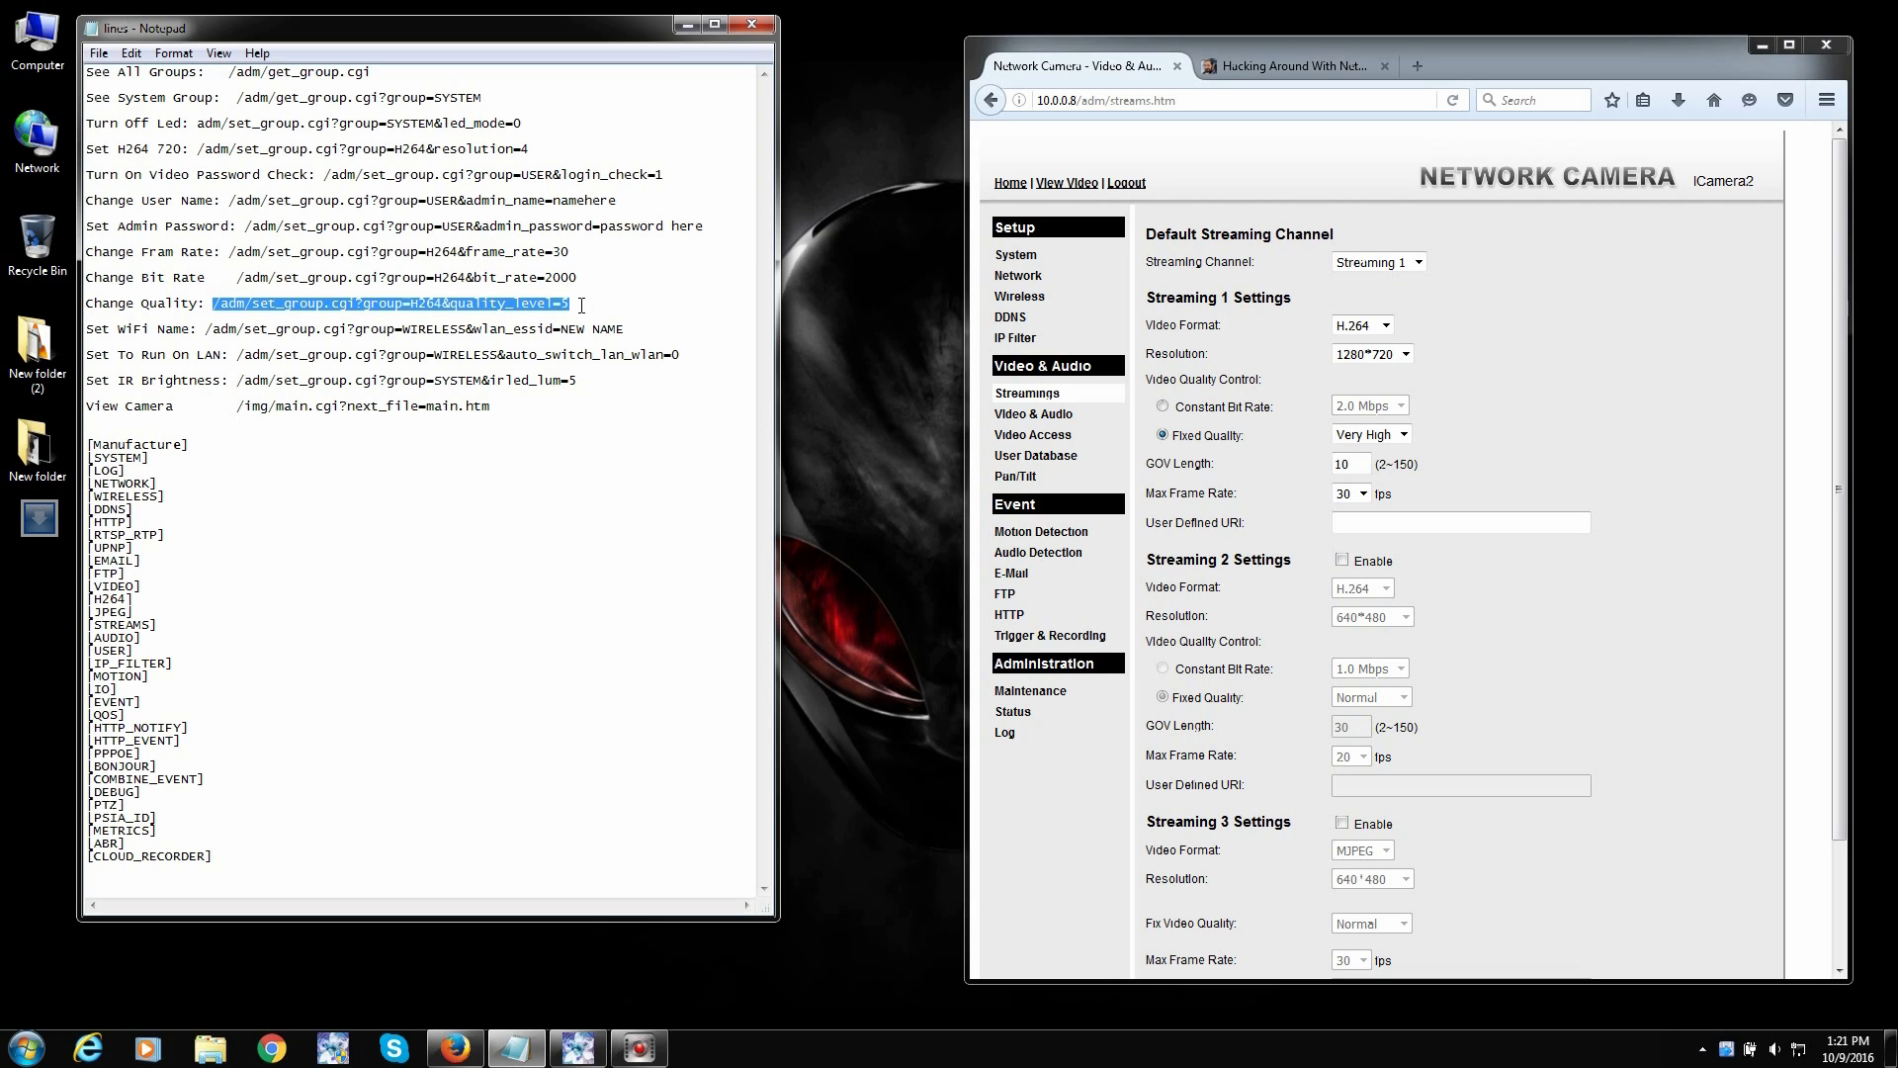
{"action": "left_click", "coordinate": [1403, 435]}
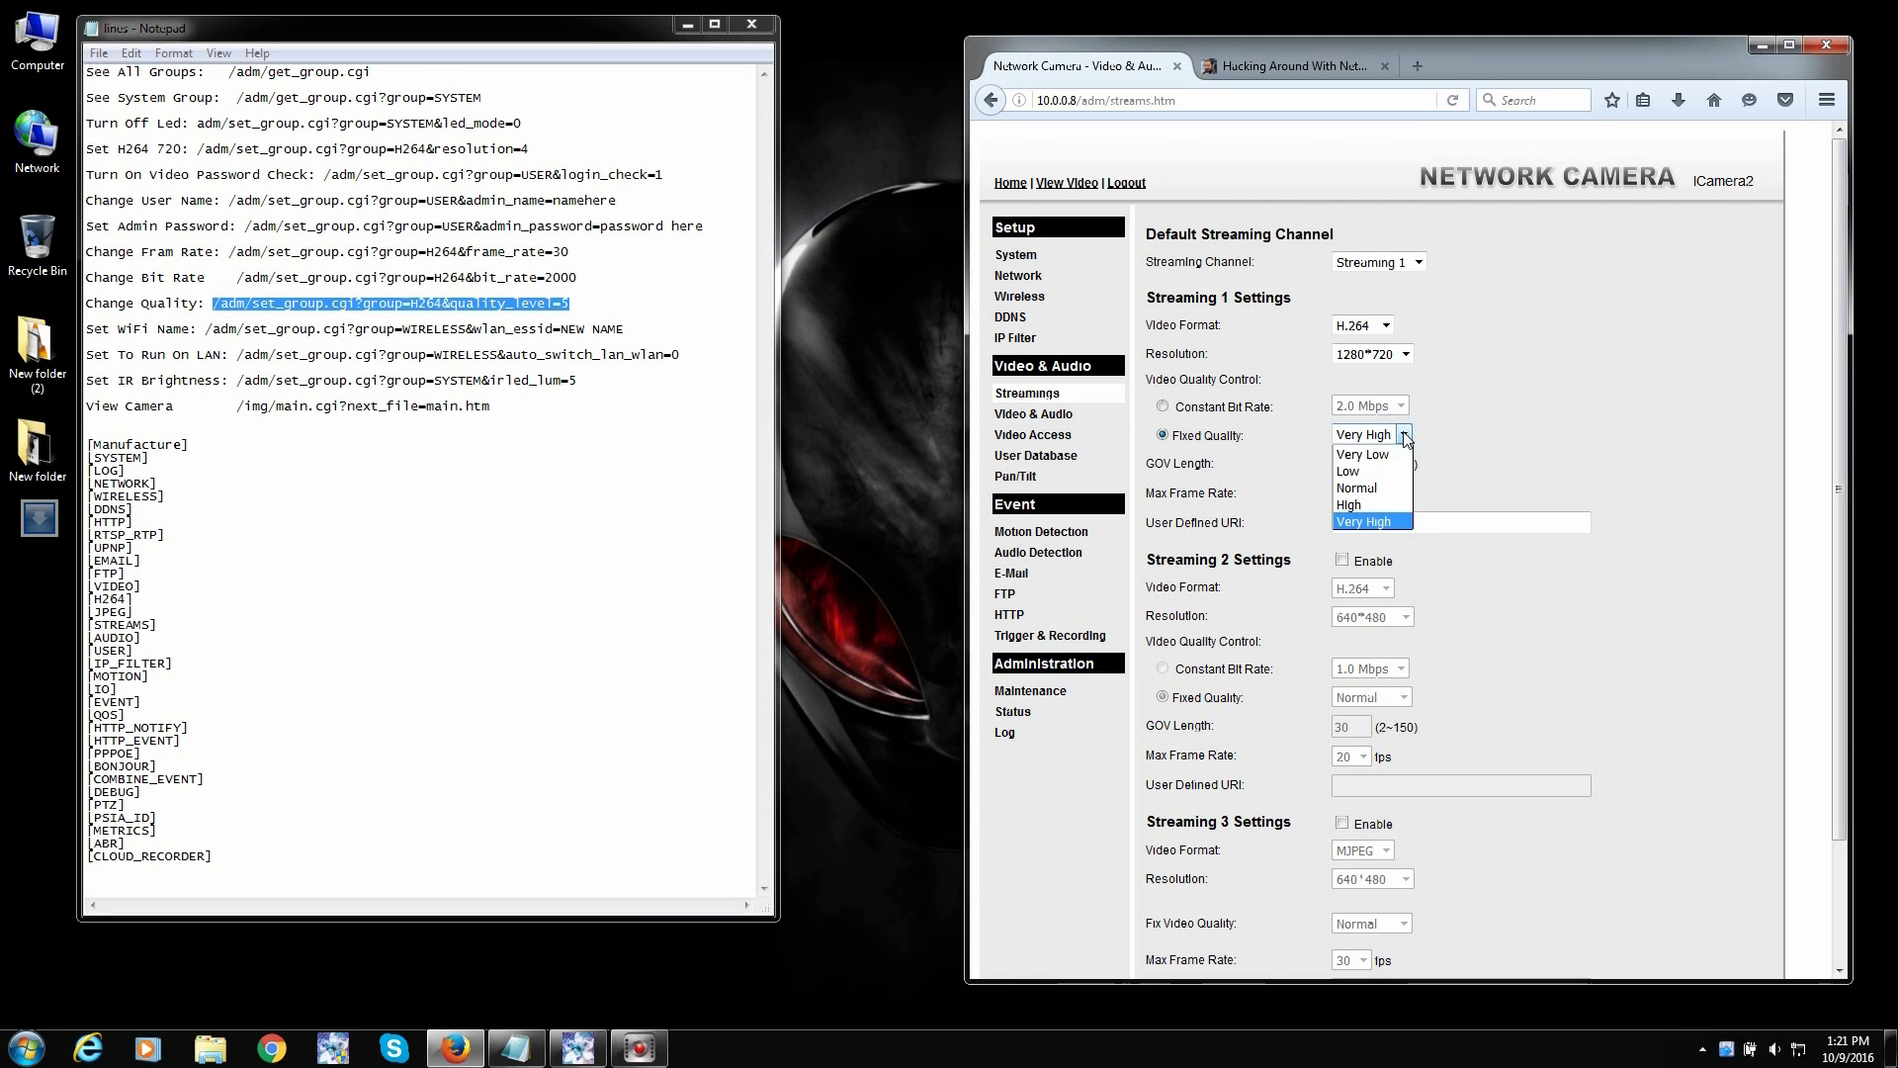
{"action": "left_click", "coordinate": [1394, 522]}
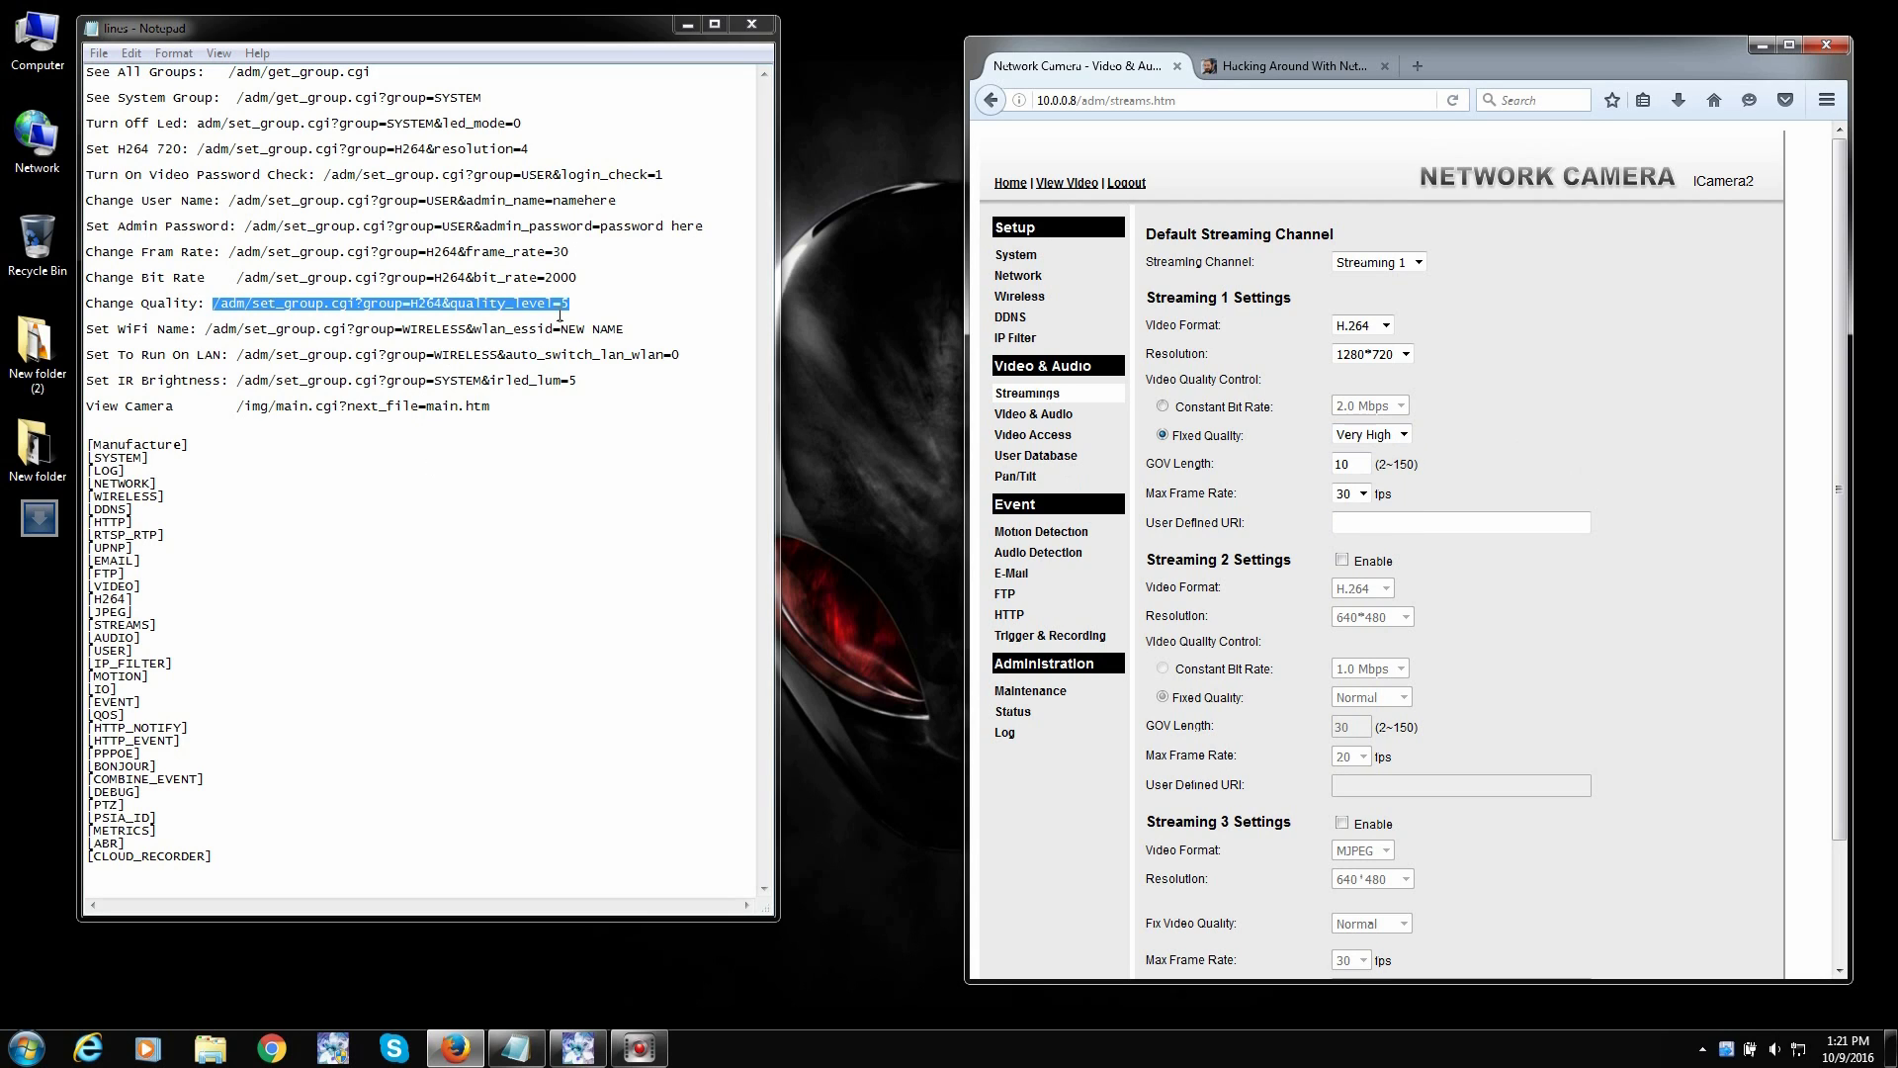
{"action": "left_click", "coordinate": [384, 303]}
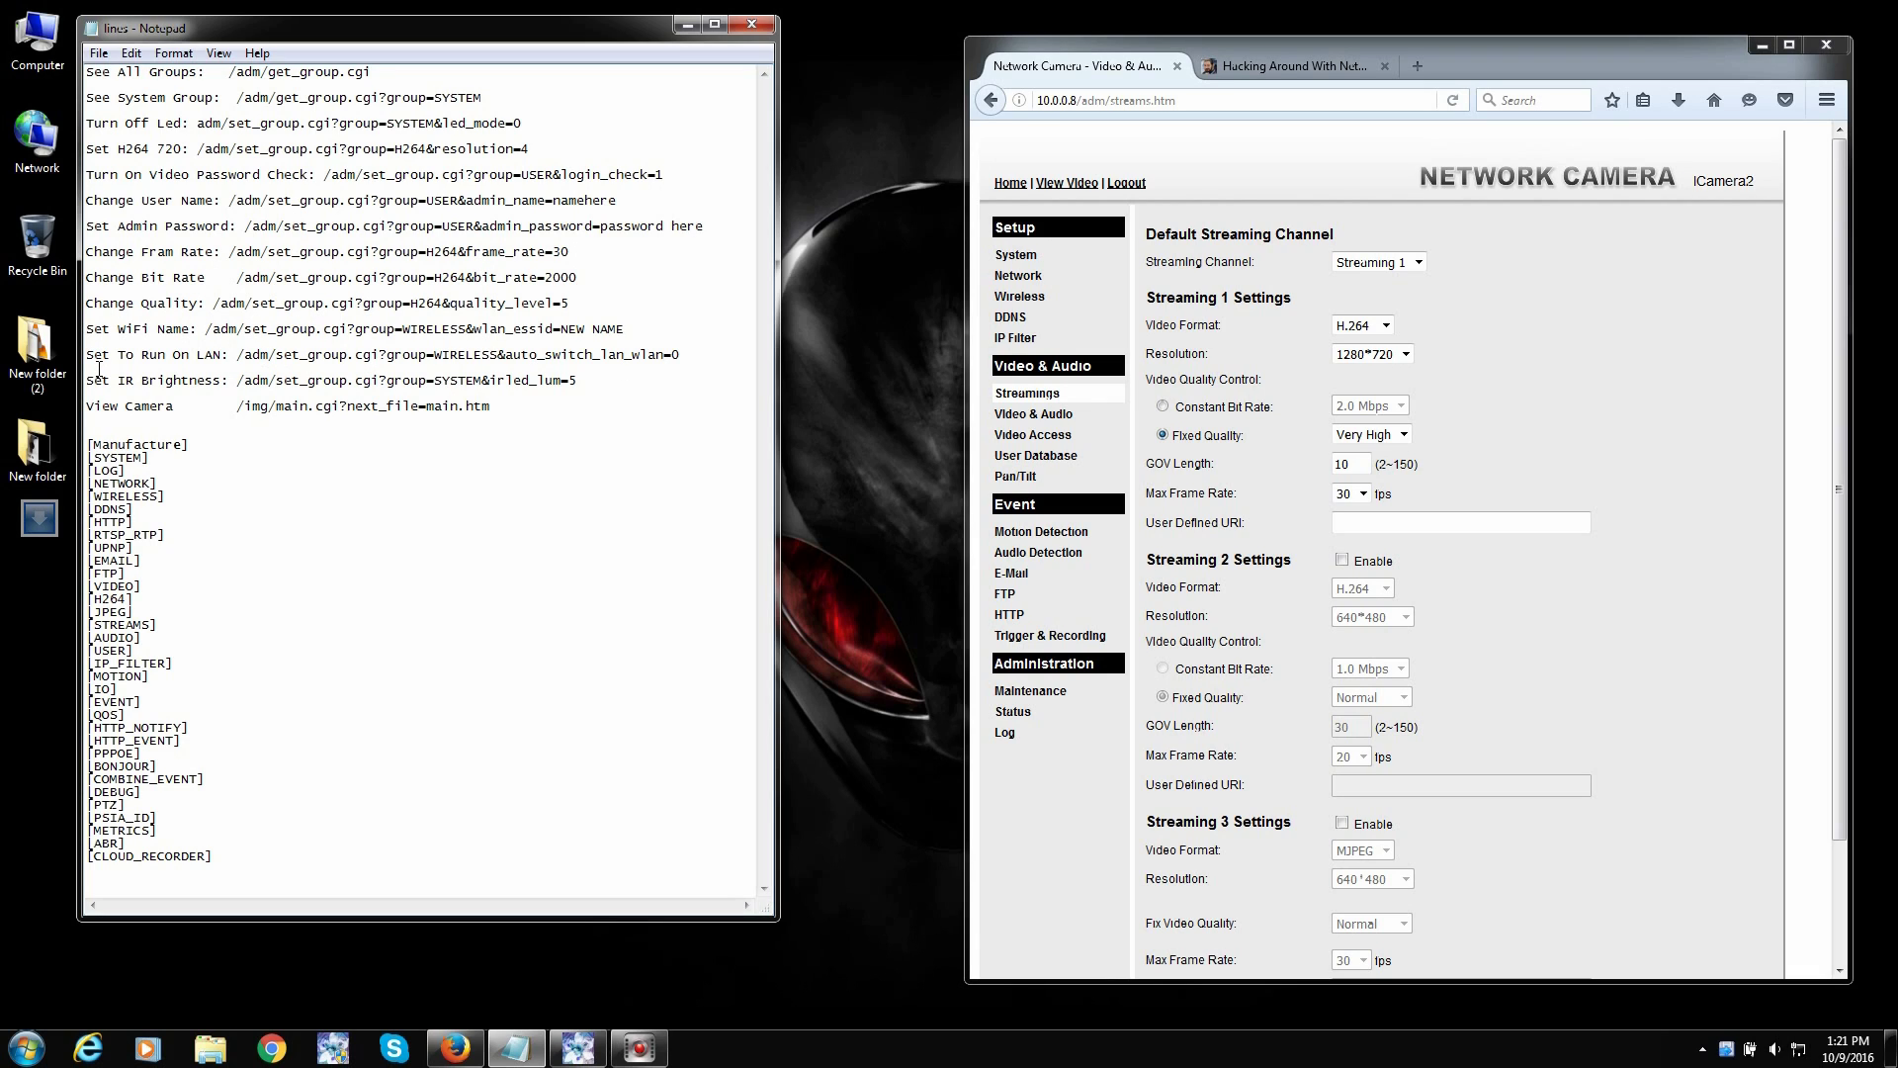
- Mark the IR brightness command and confirm IRLED Luminance stays at Strongest on Video & Audio
{"action": "left_click_drag", "start_coordinate": [93, 382], "coordinate": [595, 389]}
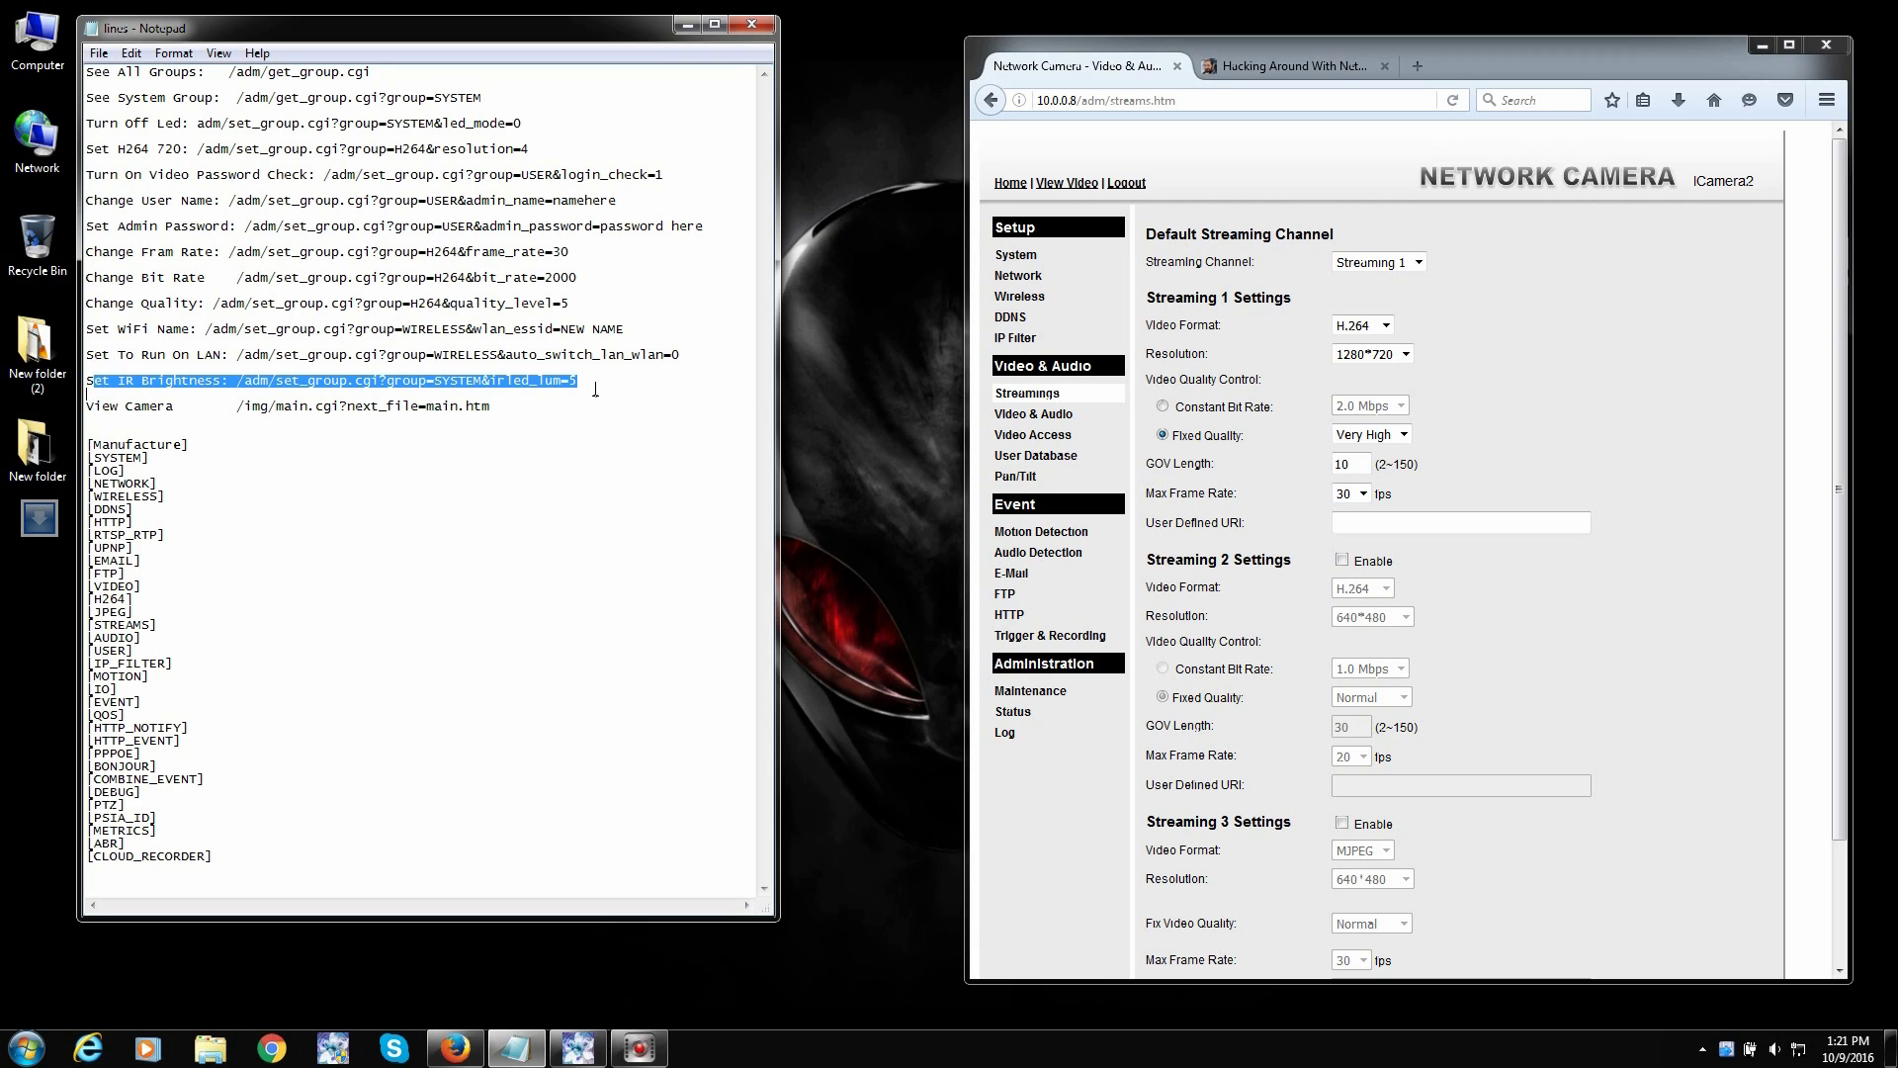
{"action": "left_click", "coordinate": [1033, 413]}
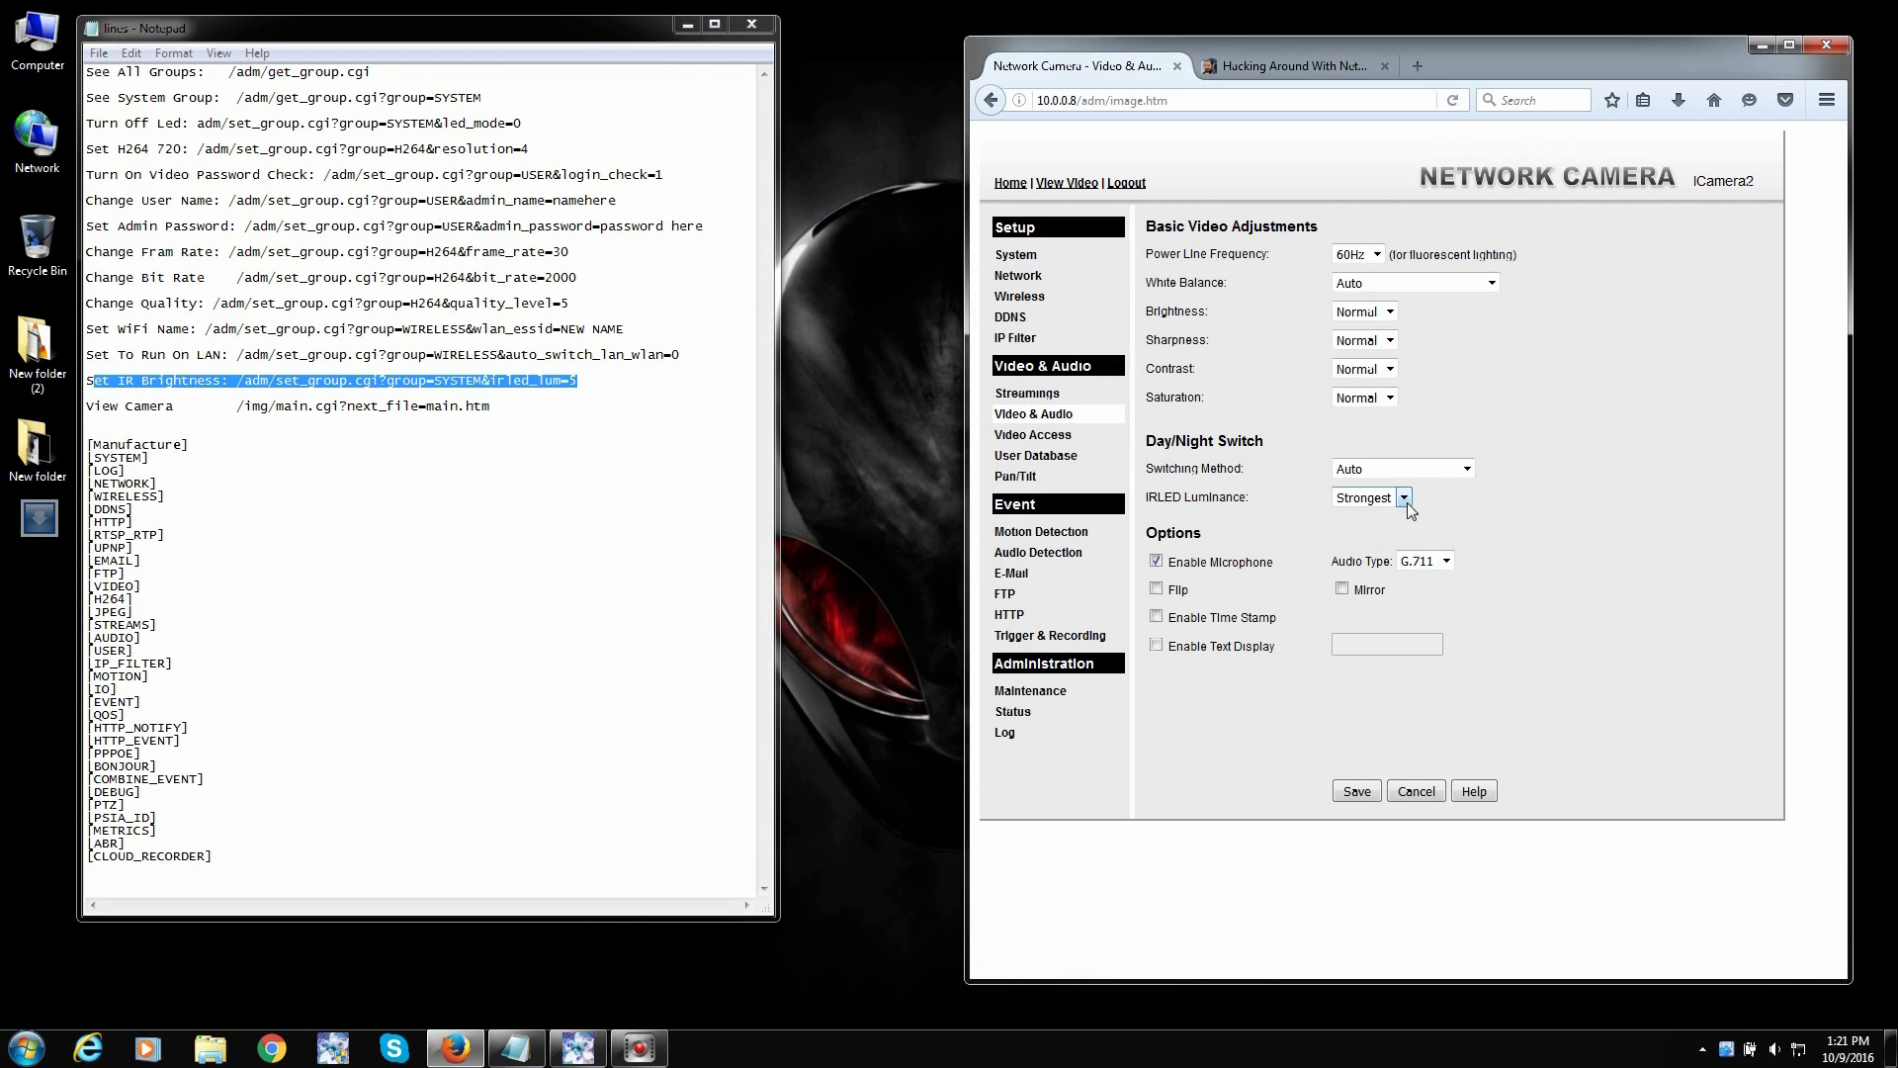
{"action": "left_click", "coordinate": [1403, 499]}
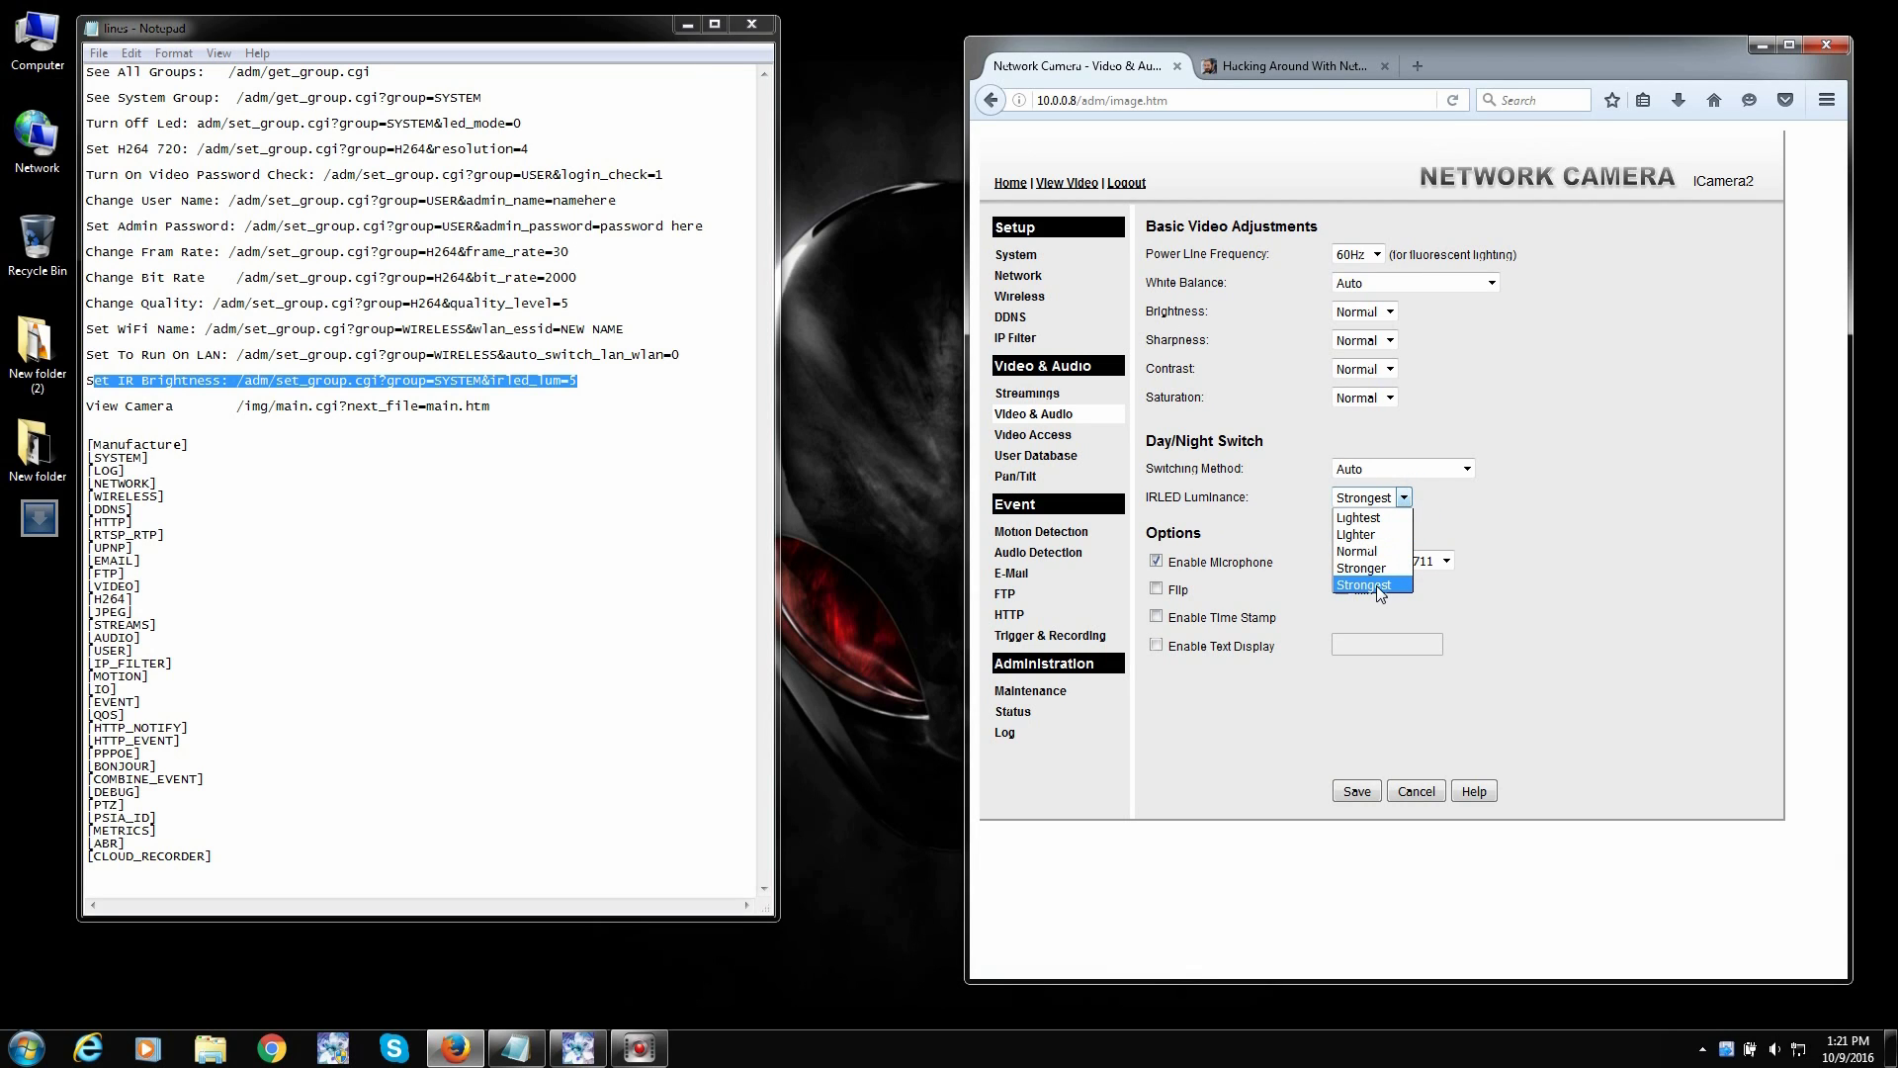
{"action": "left_click", "coordinate": [1381, 585]}
{"action": "left_click", "coordinate": [1394, 497]}
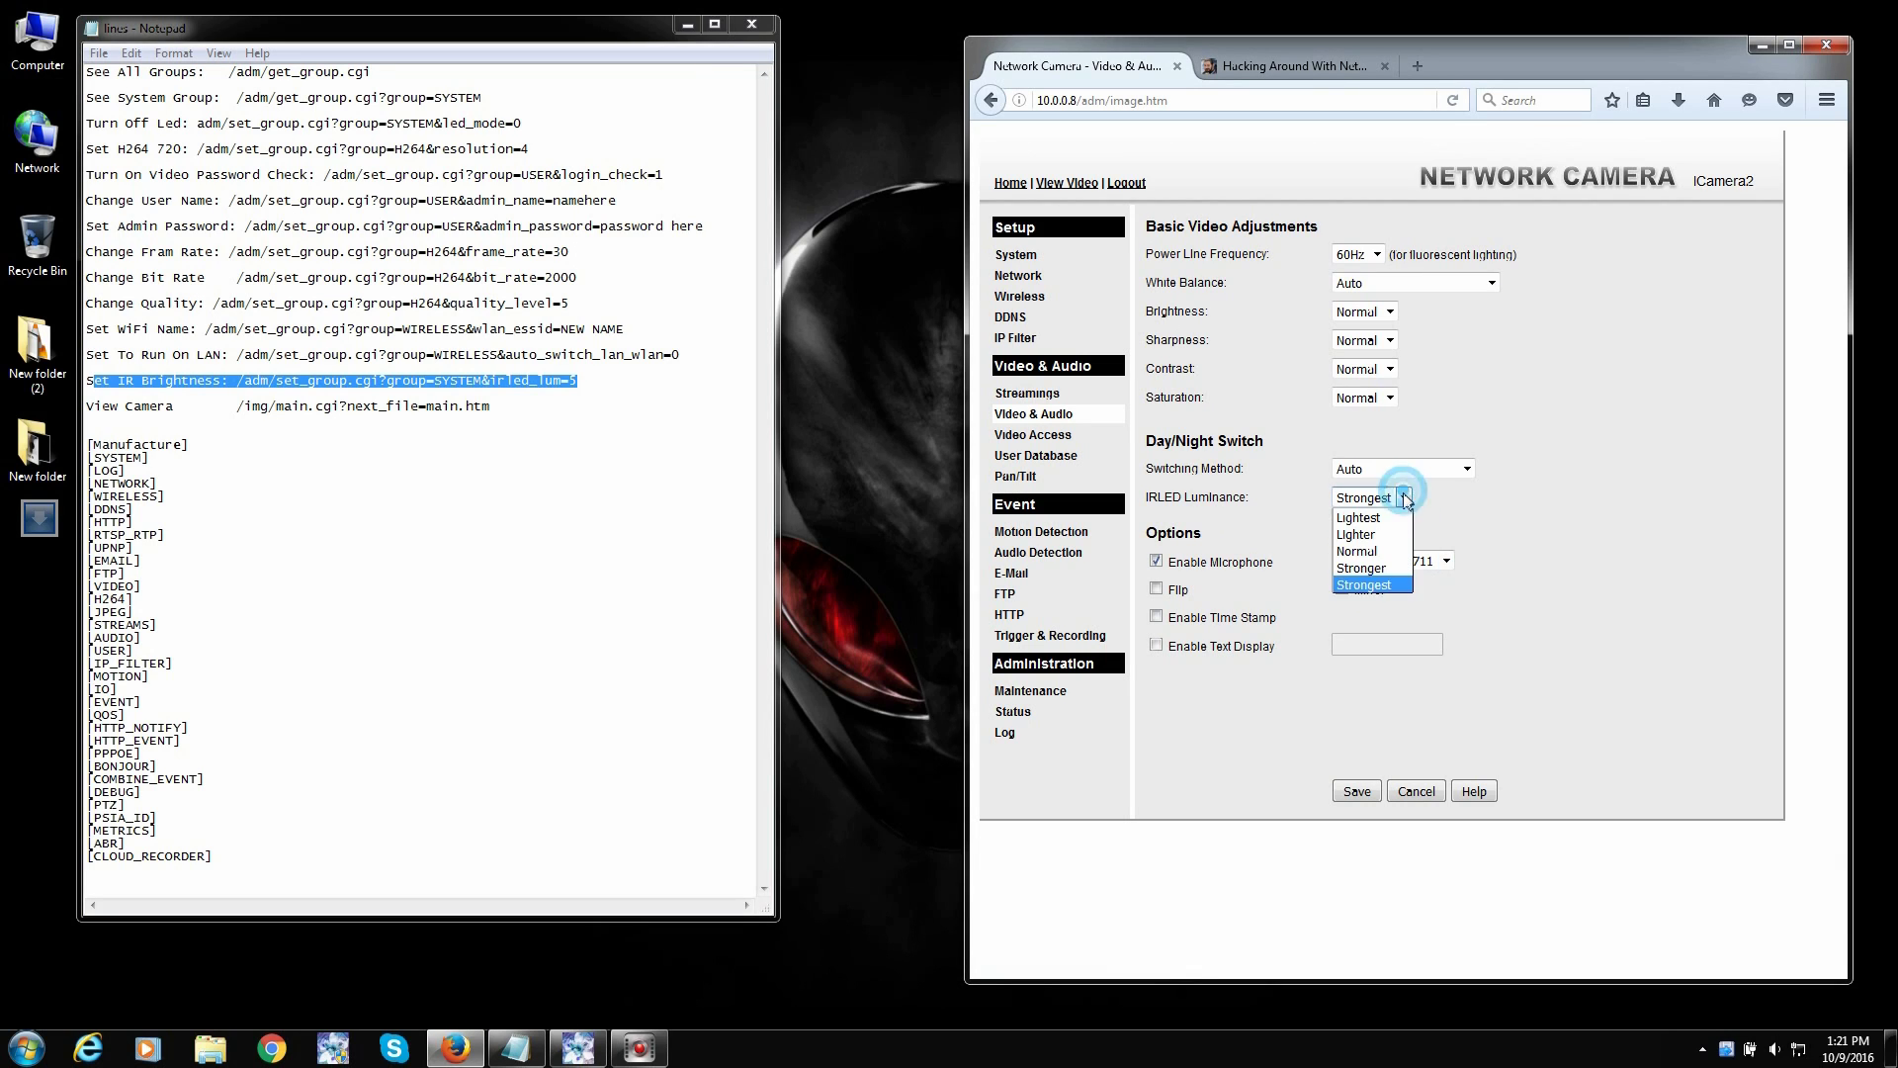
{"action": "left_click", "coordinate": [1382, 584]}
{"action": "left_click", "coordinate": [568, 444]}
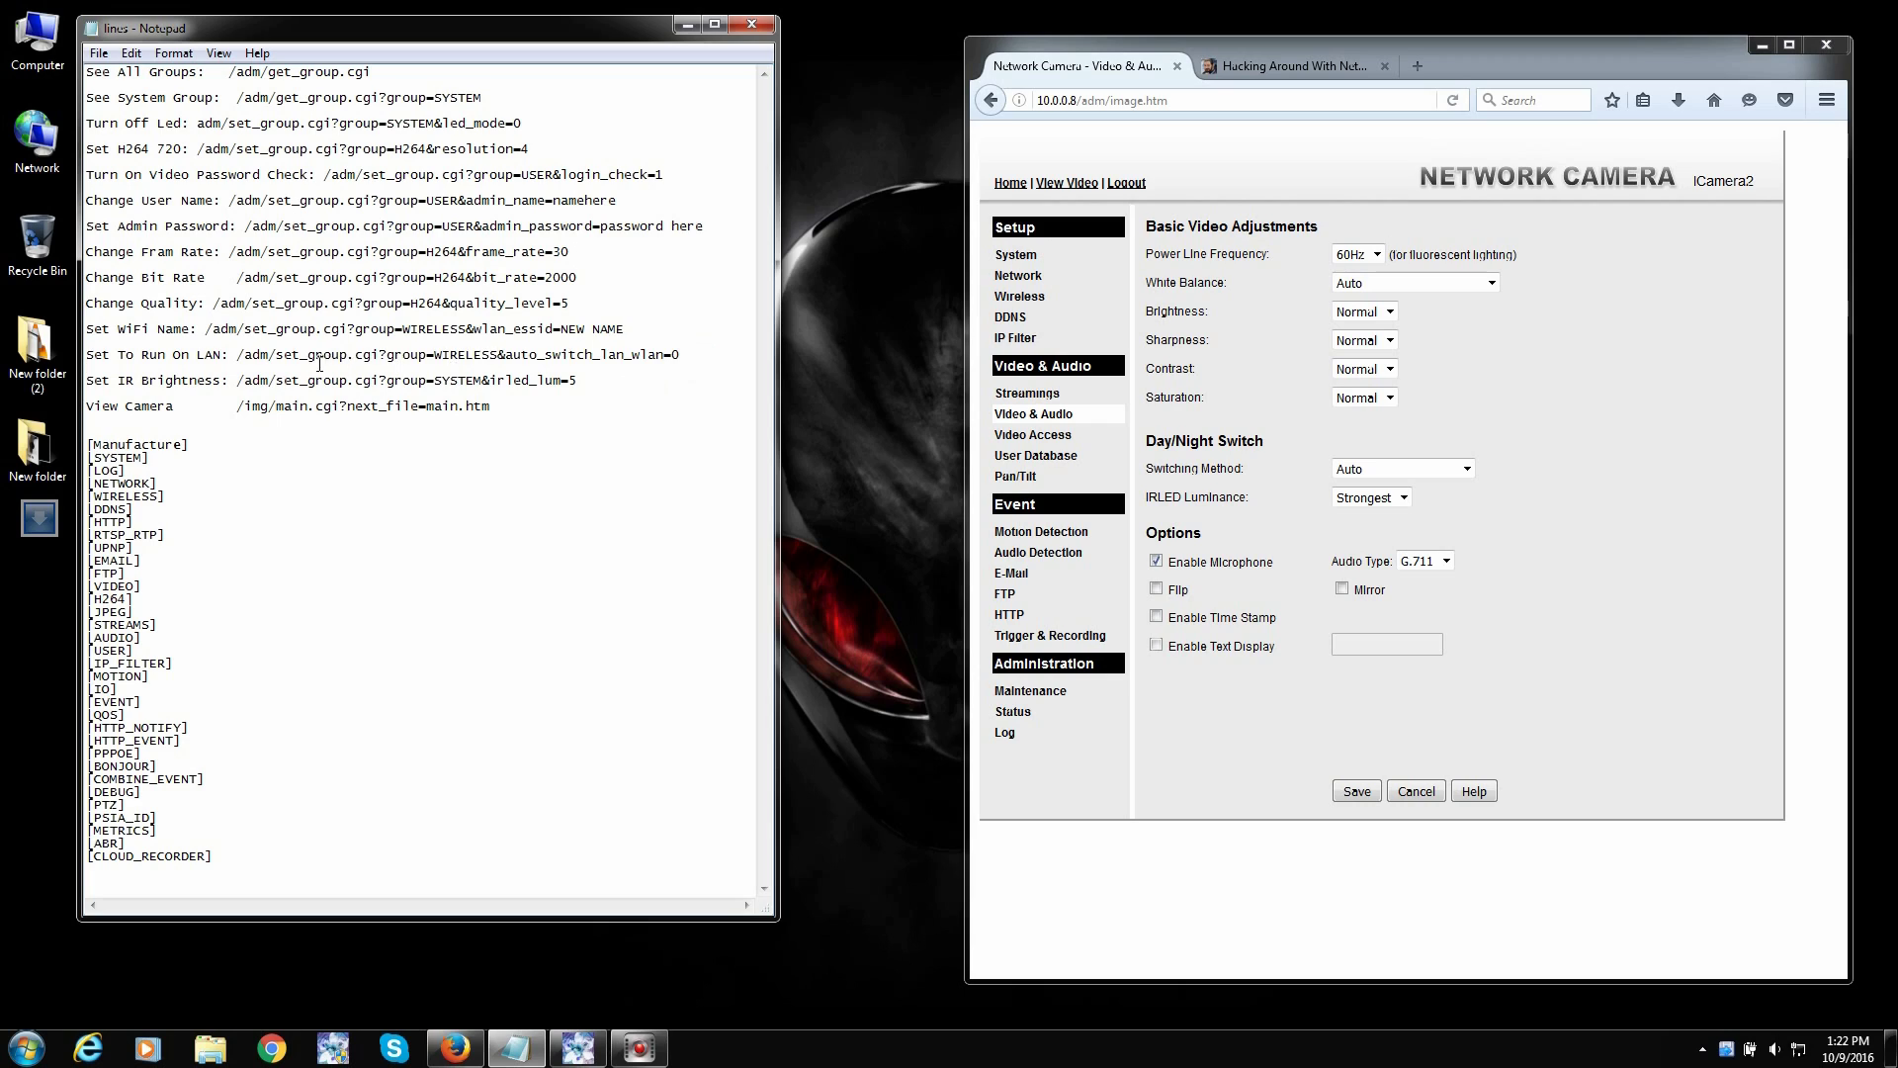
- Review the run-on-LAN, bit rate and quality commands, then show the Hacking Around With Network Cameras post
{"action": "left_click_drag", "start_coordinate": [680, 355], "coordinate": [240, 355]}
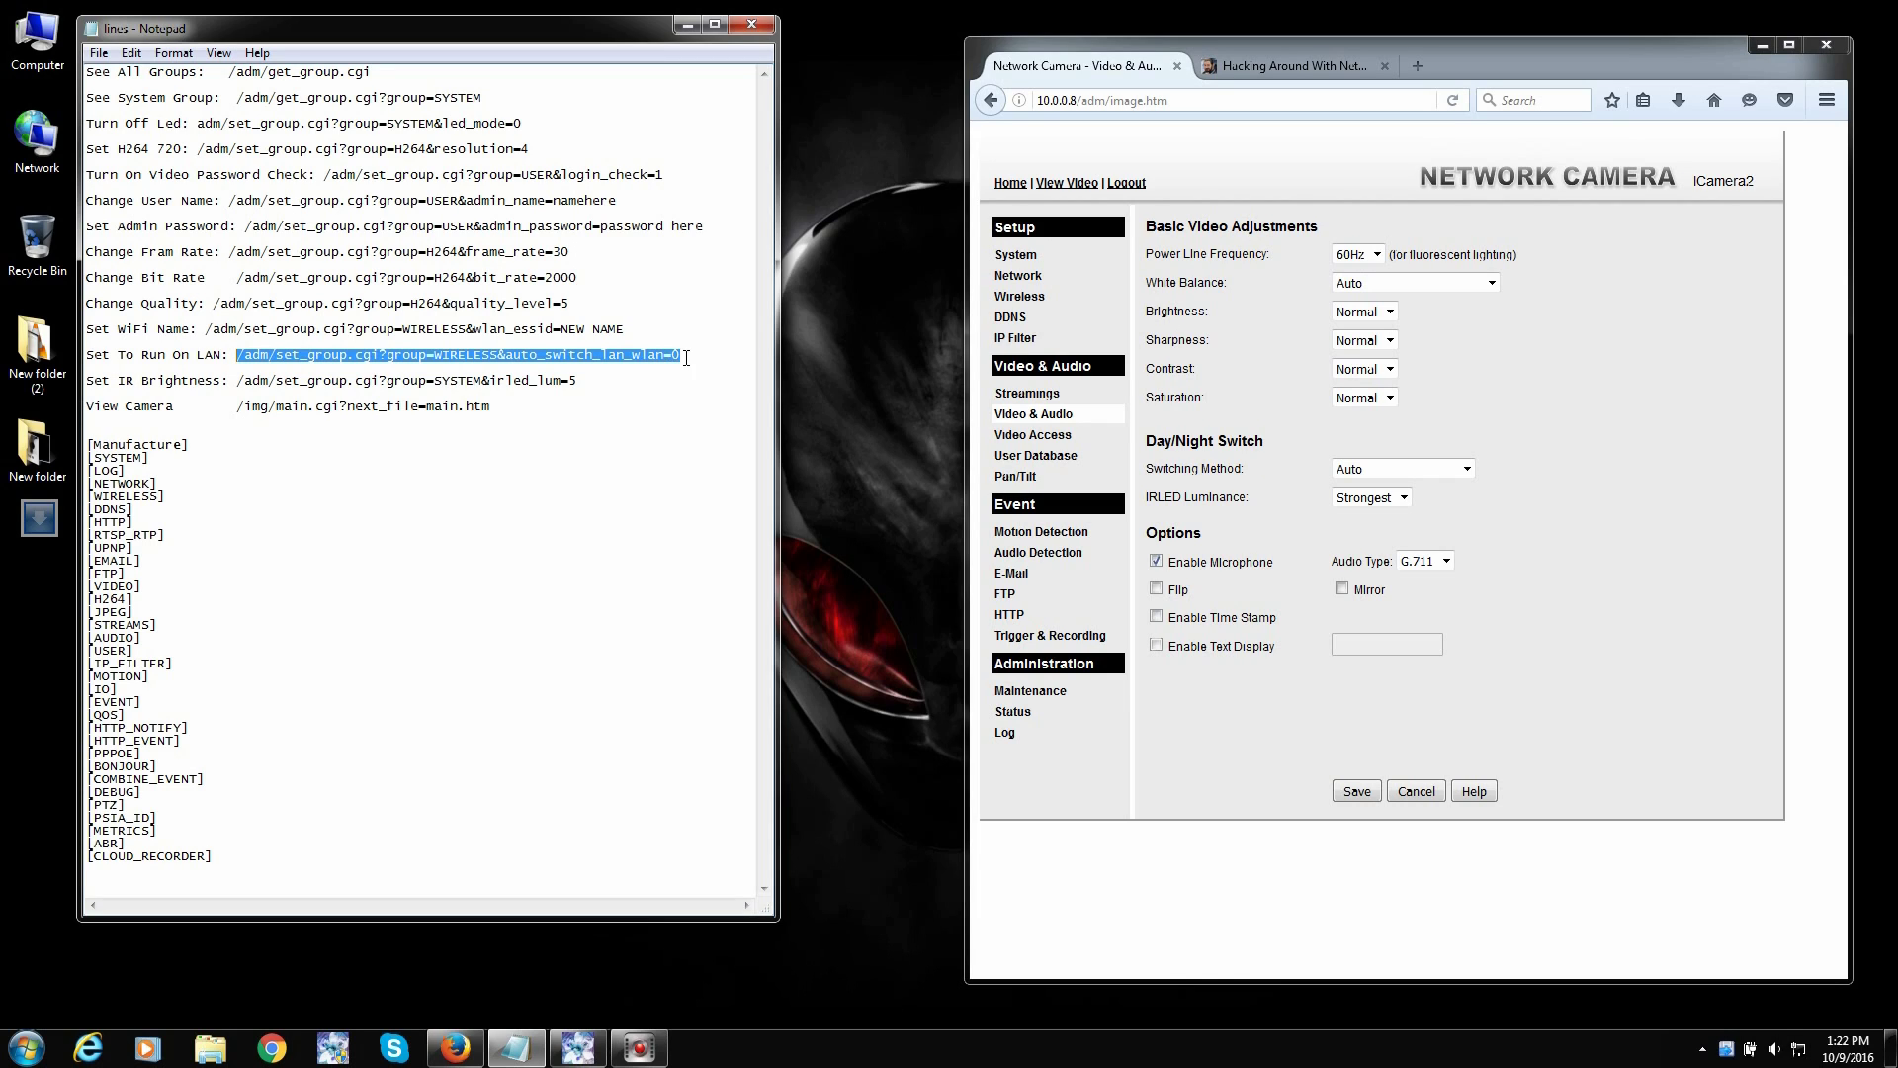
{"action": "left_click_drag", "start_coordinate": [686, 358], "coordinate": [679, 358]}
{"action": "left_click_drag", "start_coordinate": [569, 305], "coordinate": [83, 277]}
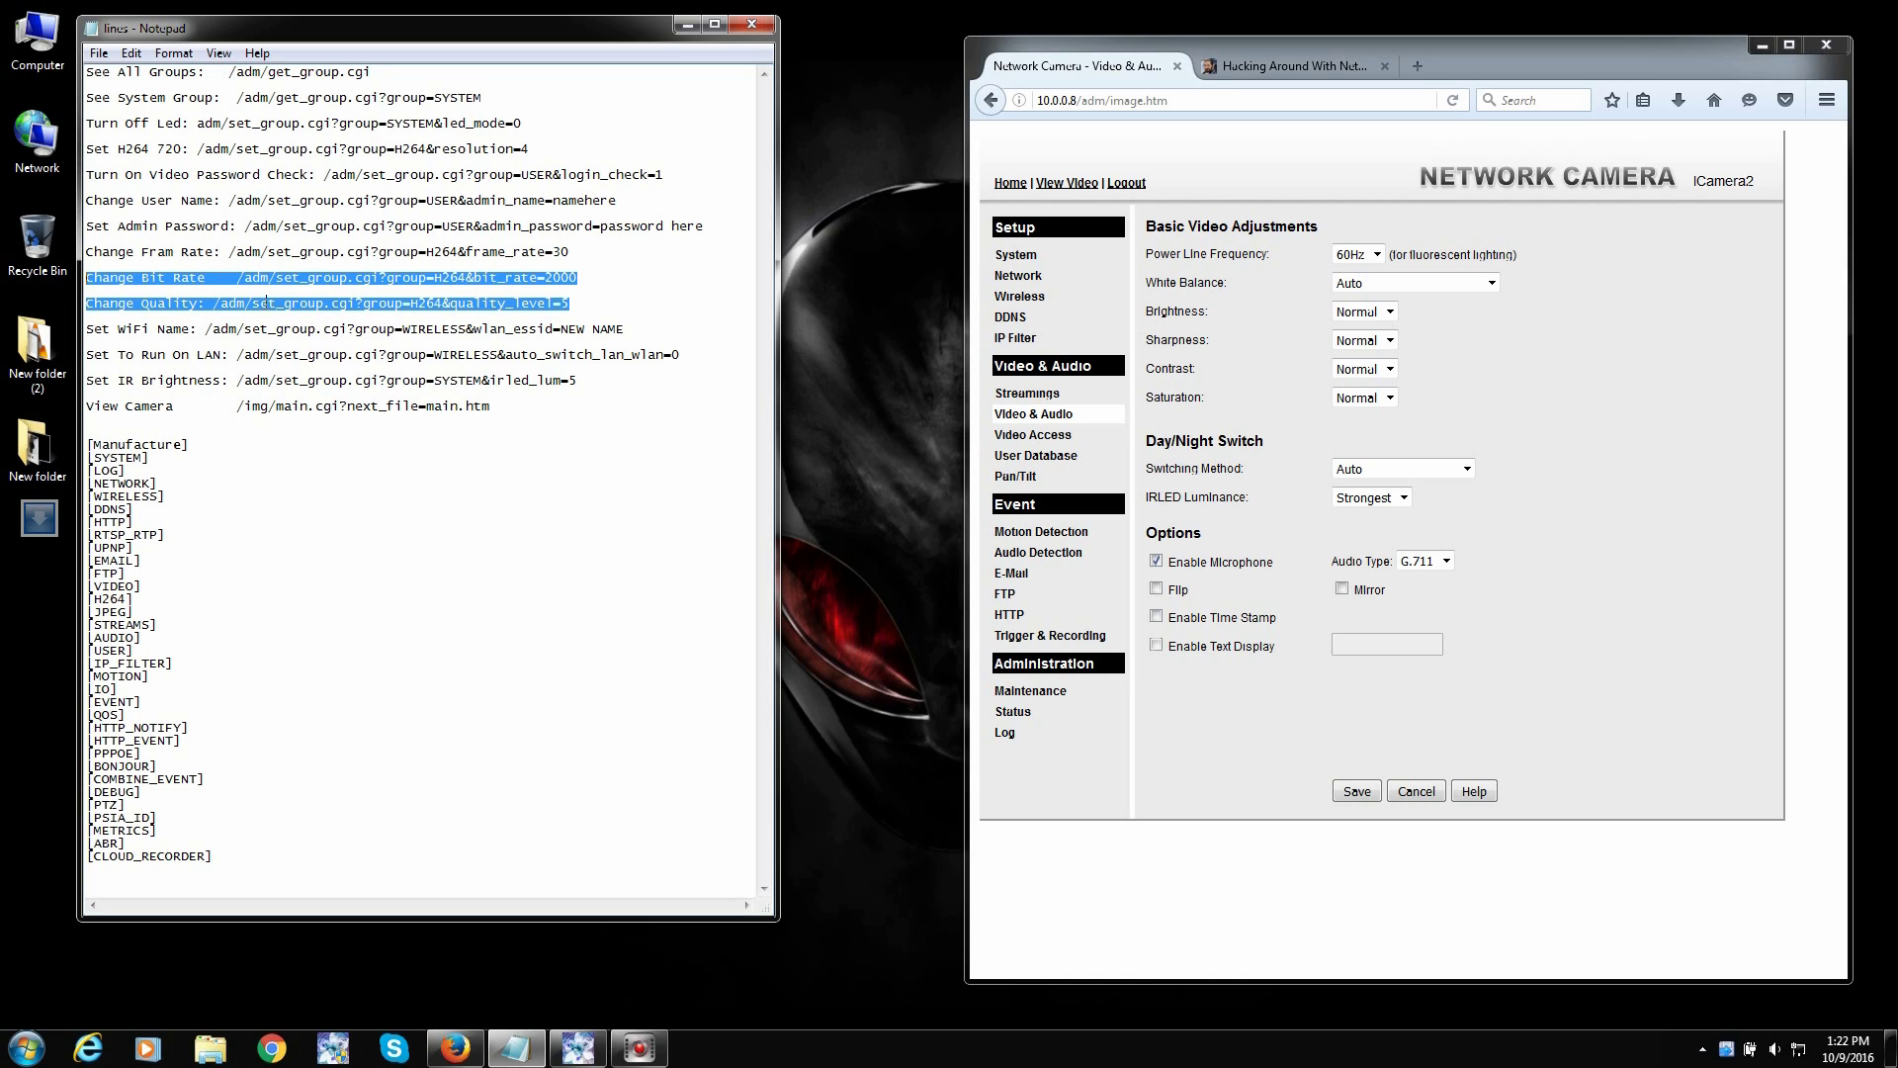
{"action": "left_click", "coordinate": [530, 606]}
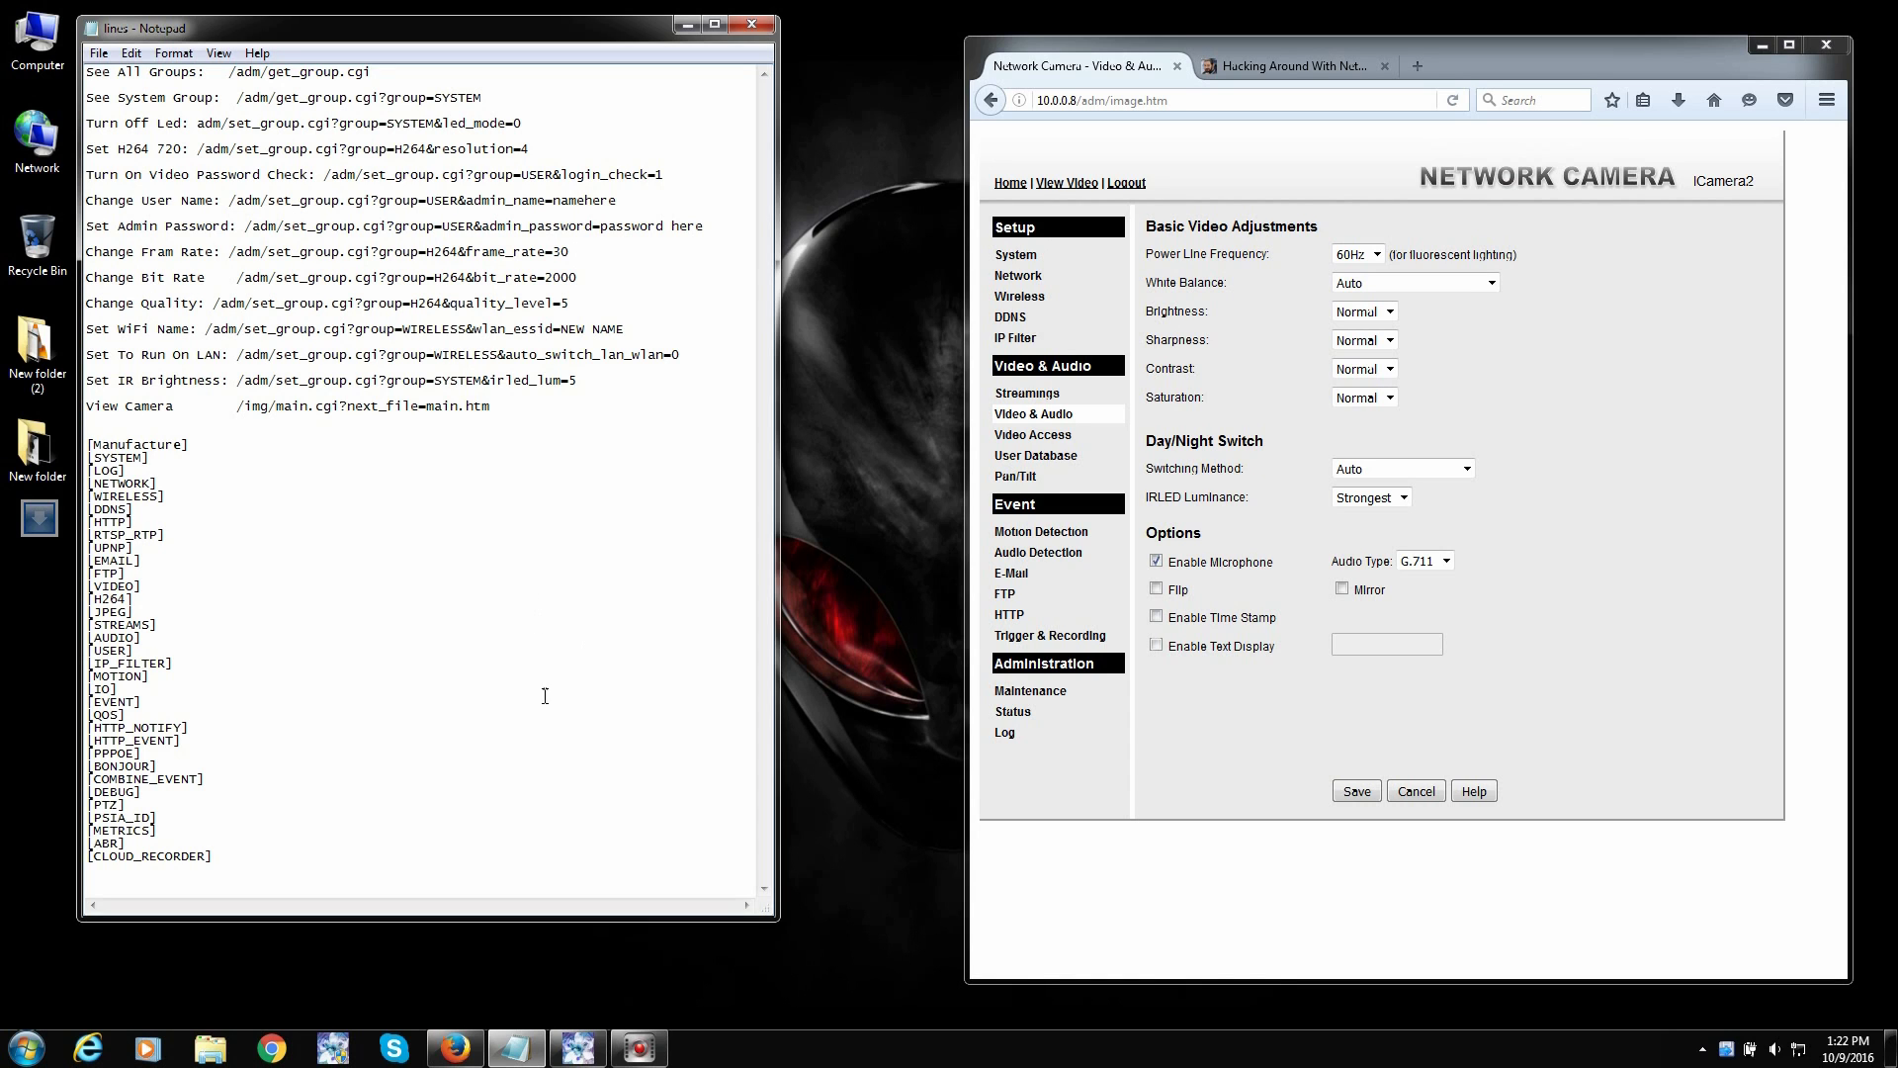
{"action": "left_click", "coordinate": [1286, 65]}
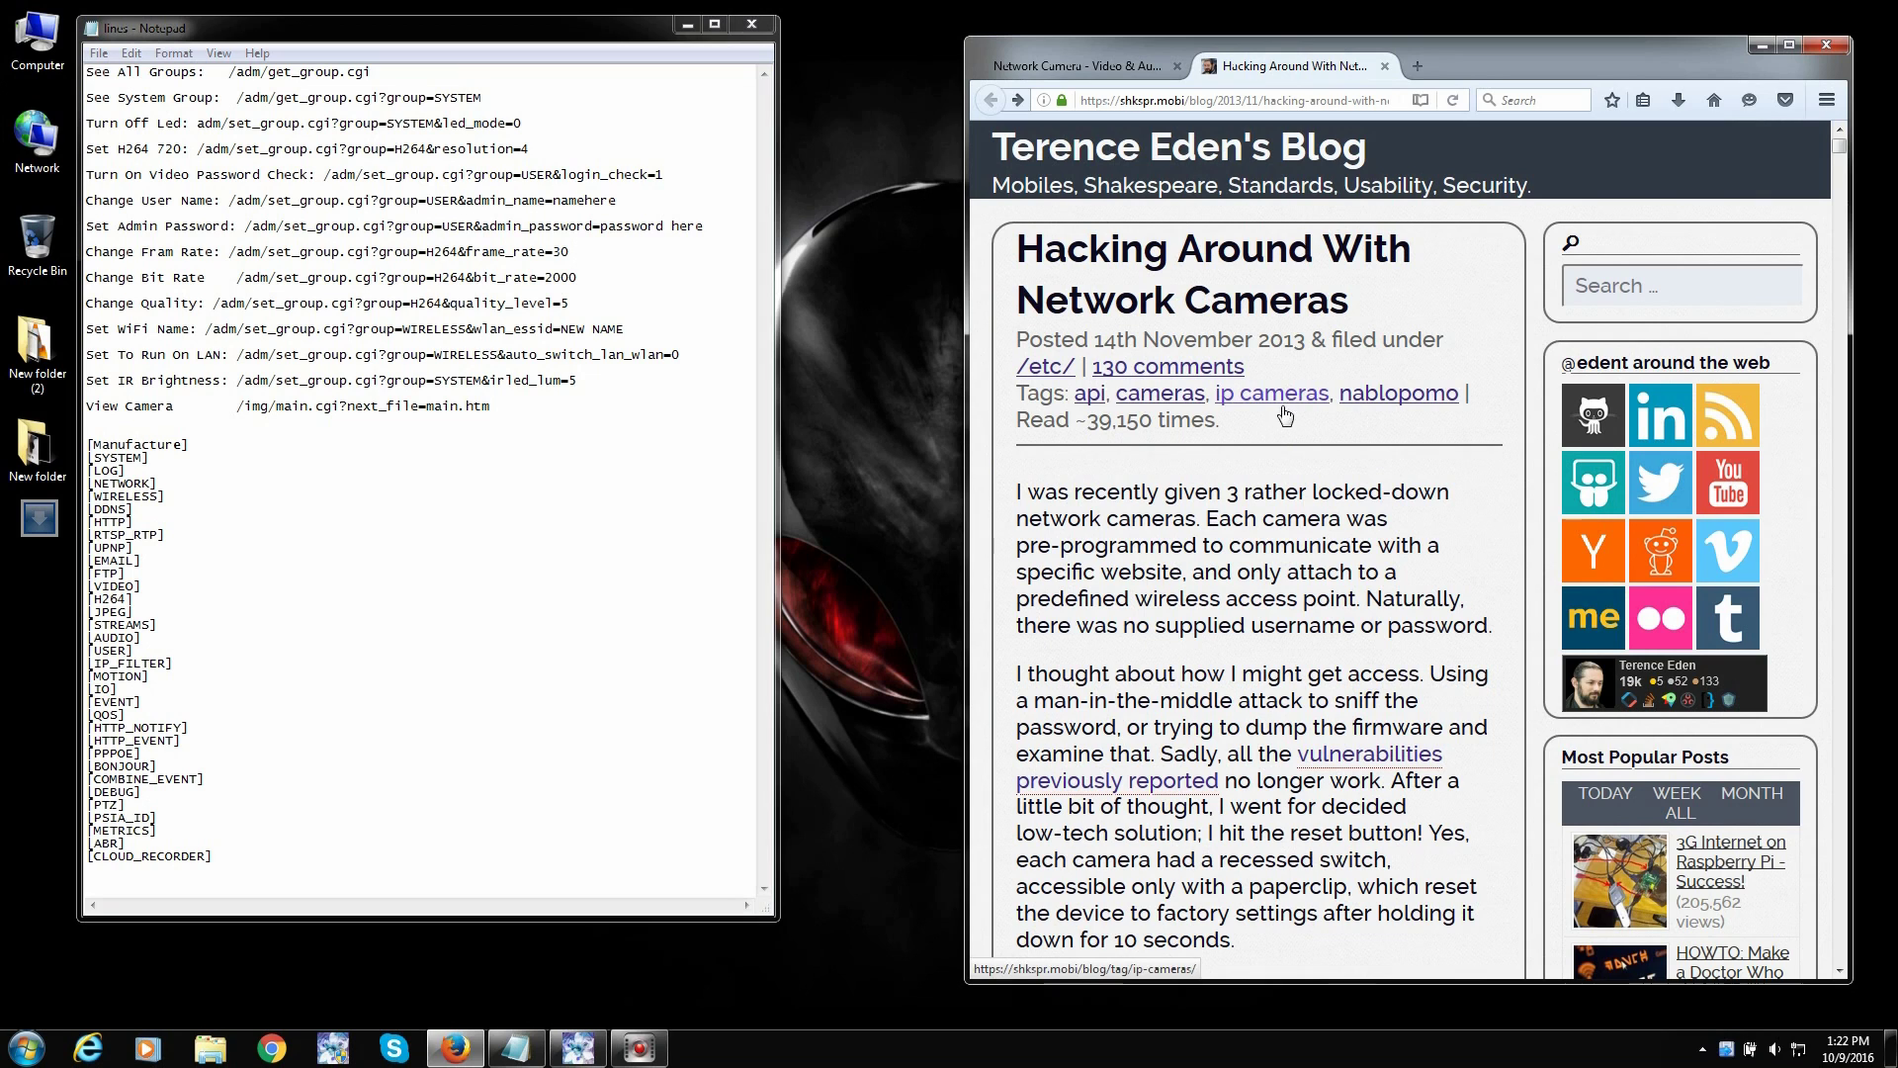
- Maximize Firefox and read the opening of the network cameras blog post
{"action": "left_click", "coordinate": [1483, 46]}
{"action": "left_click", "coordinate": [1483, 46]}
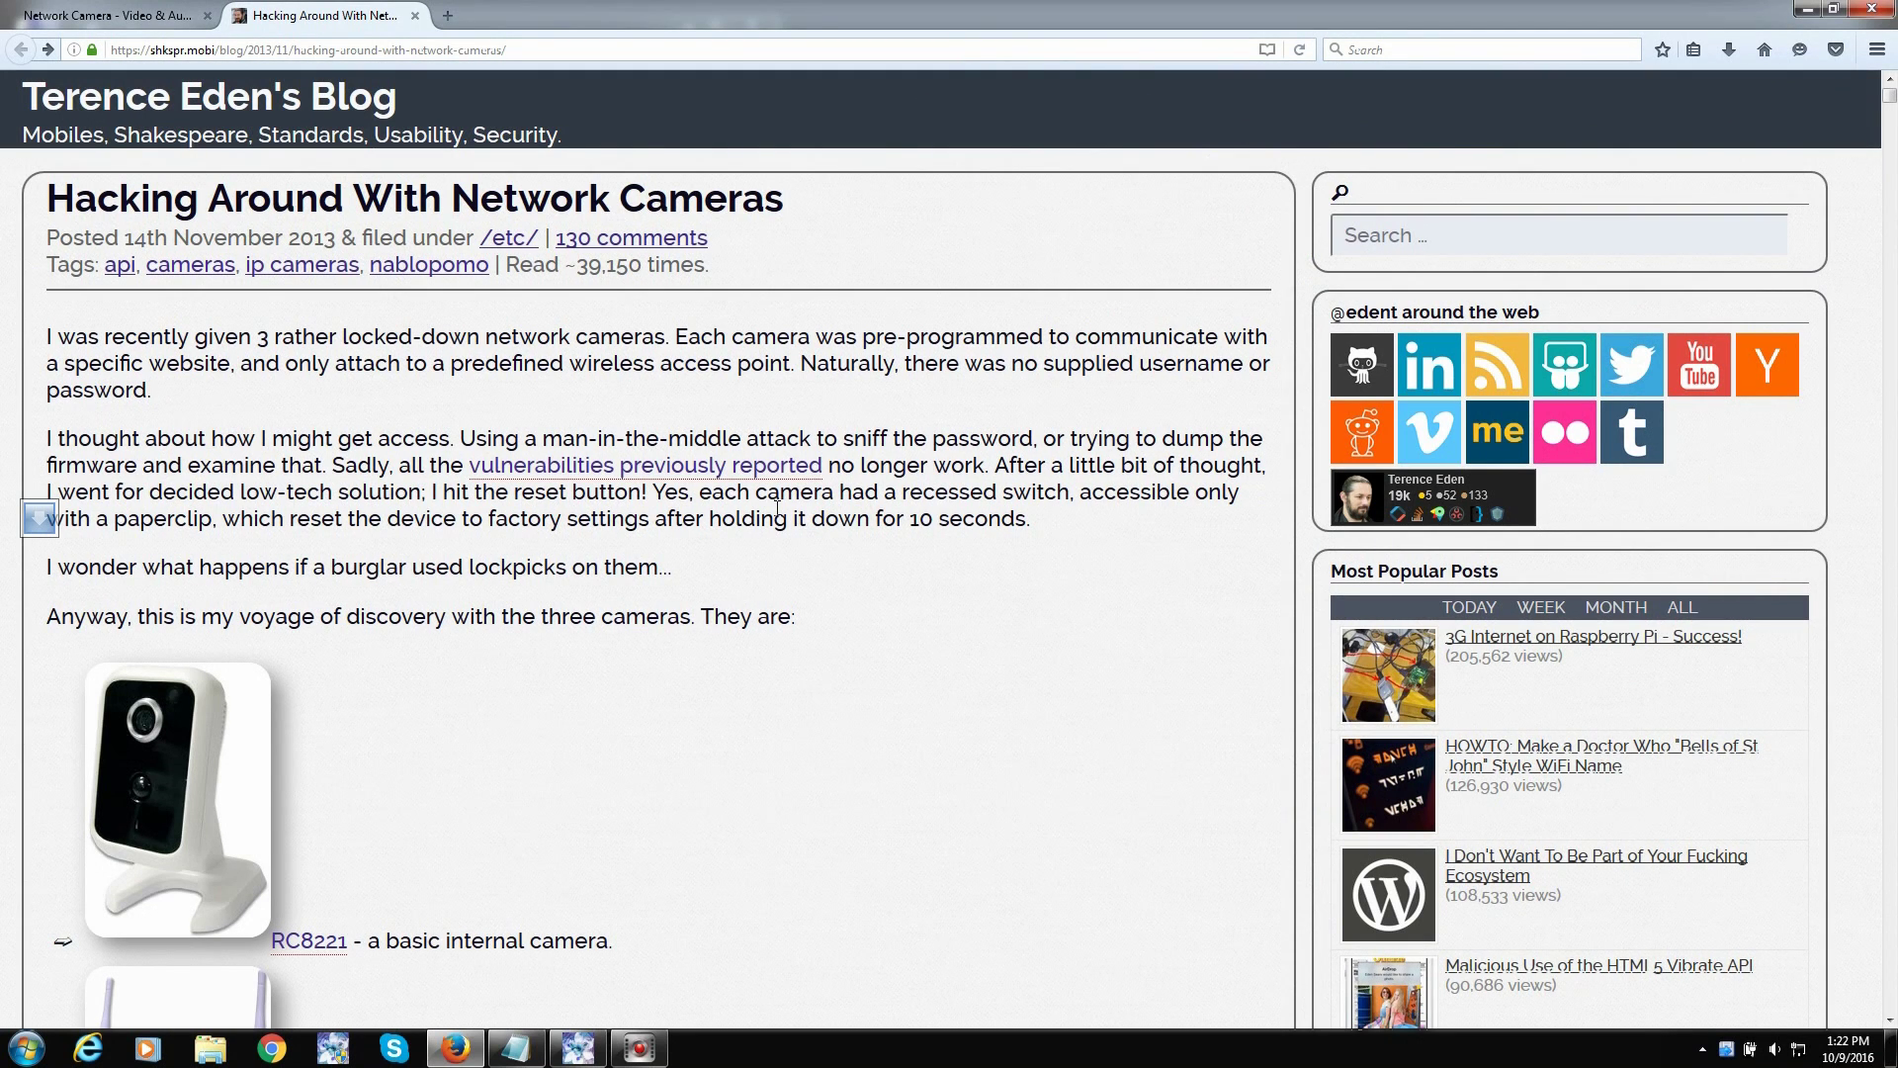
{"action": "scroll", "coordinate": [311, 427], "scroll_direction": "down", "scroll_amount": 6}
{"action": "scroll", "coordinate": [311, 428], "scroll_direction": "up", "scroll_amount": 3}
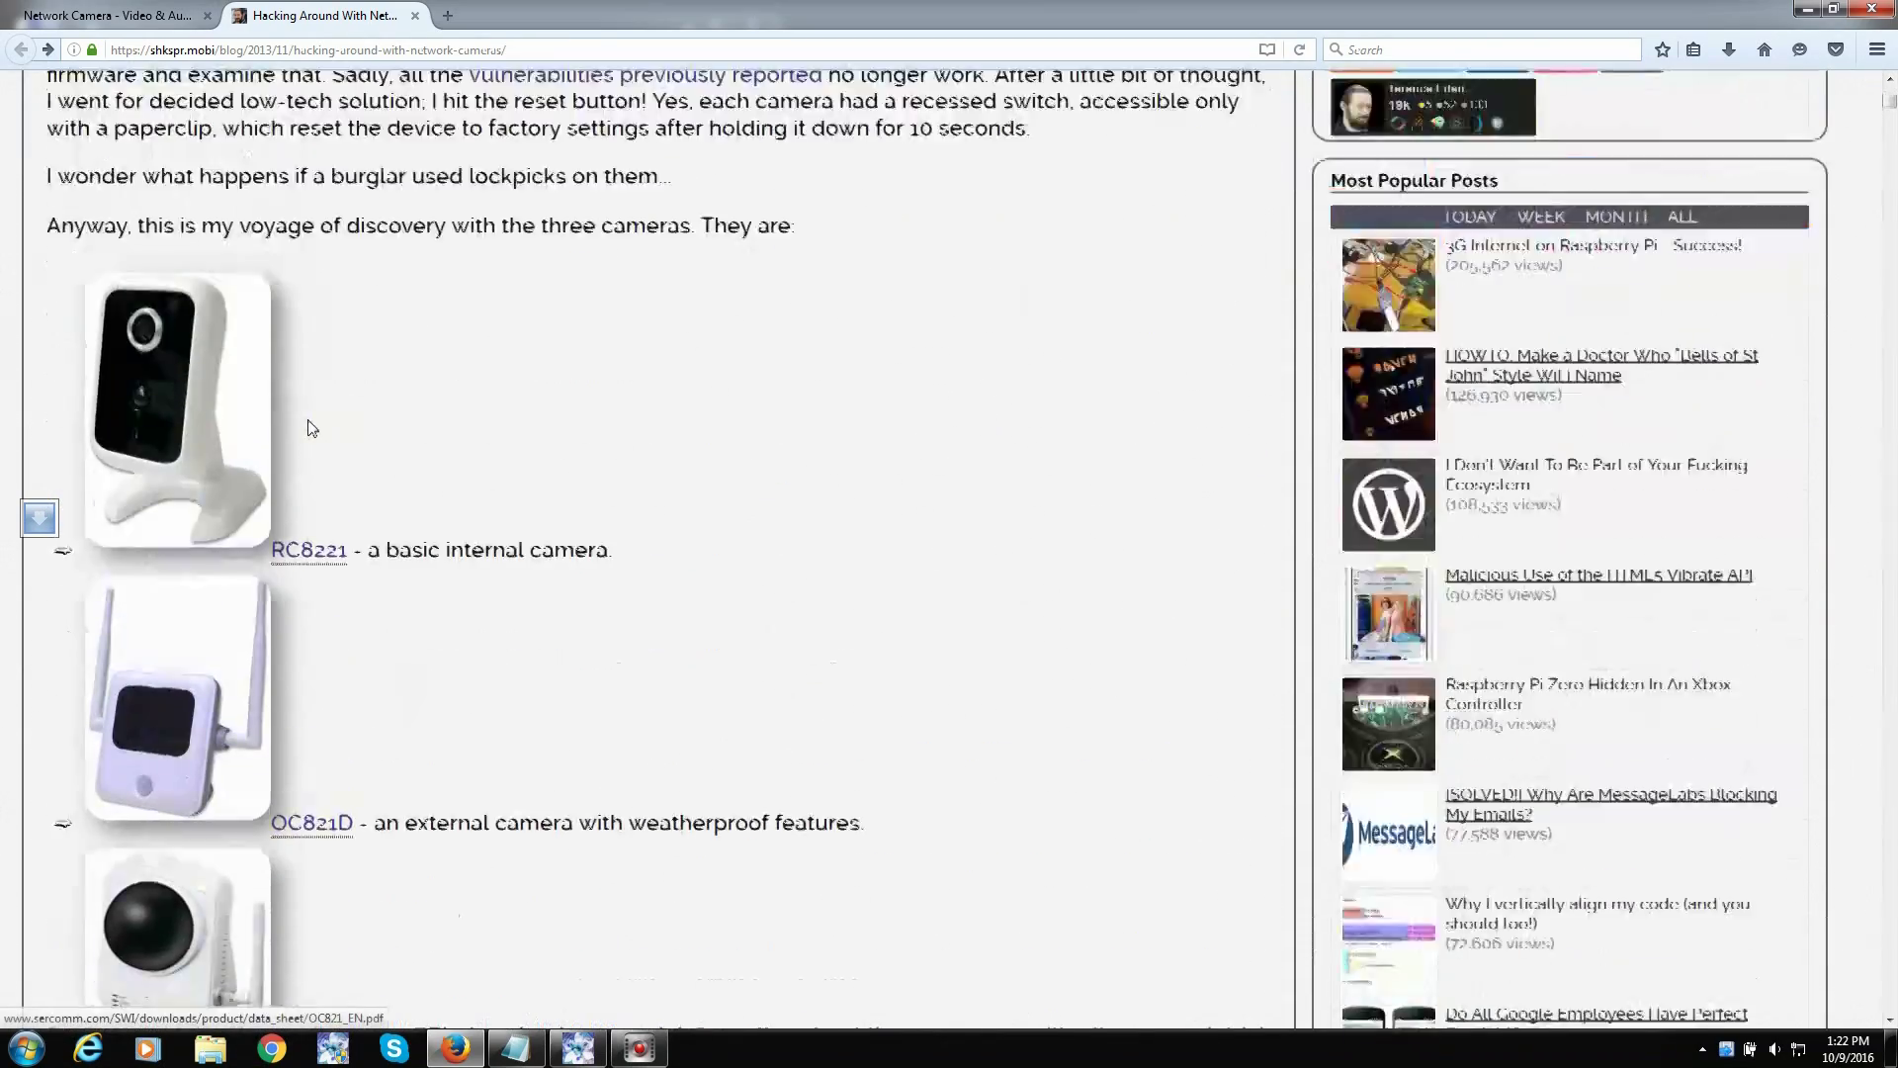
{"action": "scroll", "coordinate": [311, 427], "scroll_direction": "up", "scroll_amount": 3}
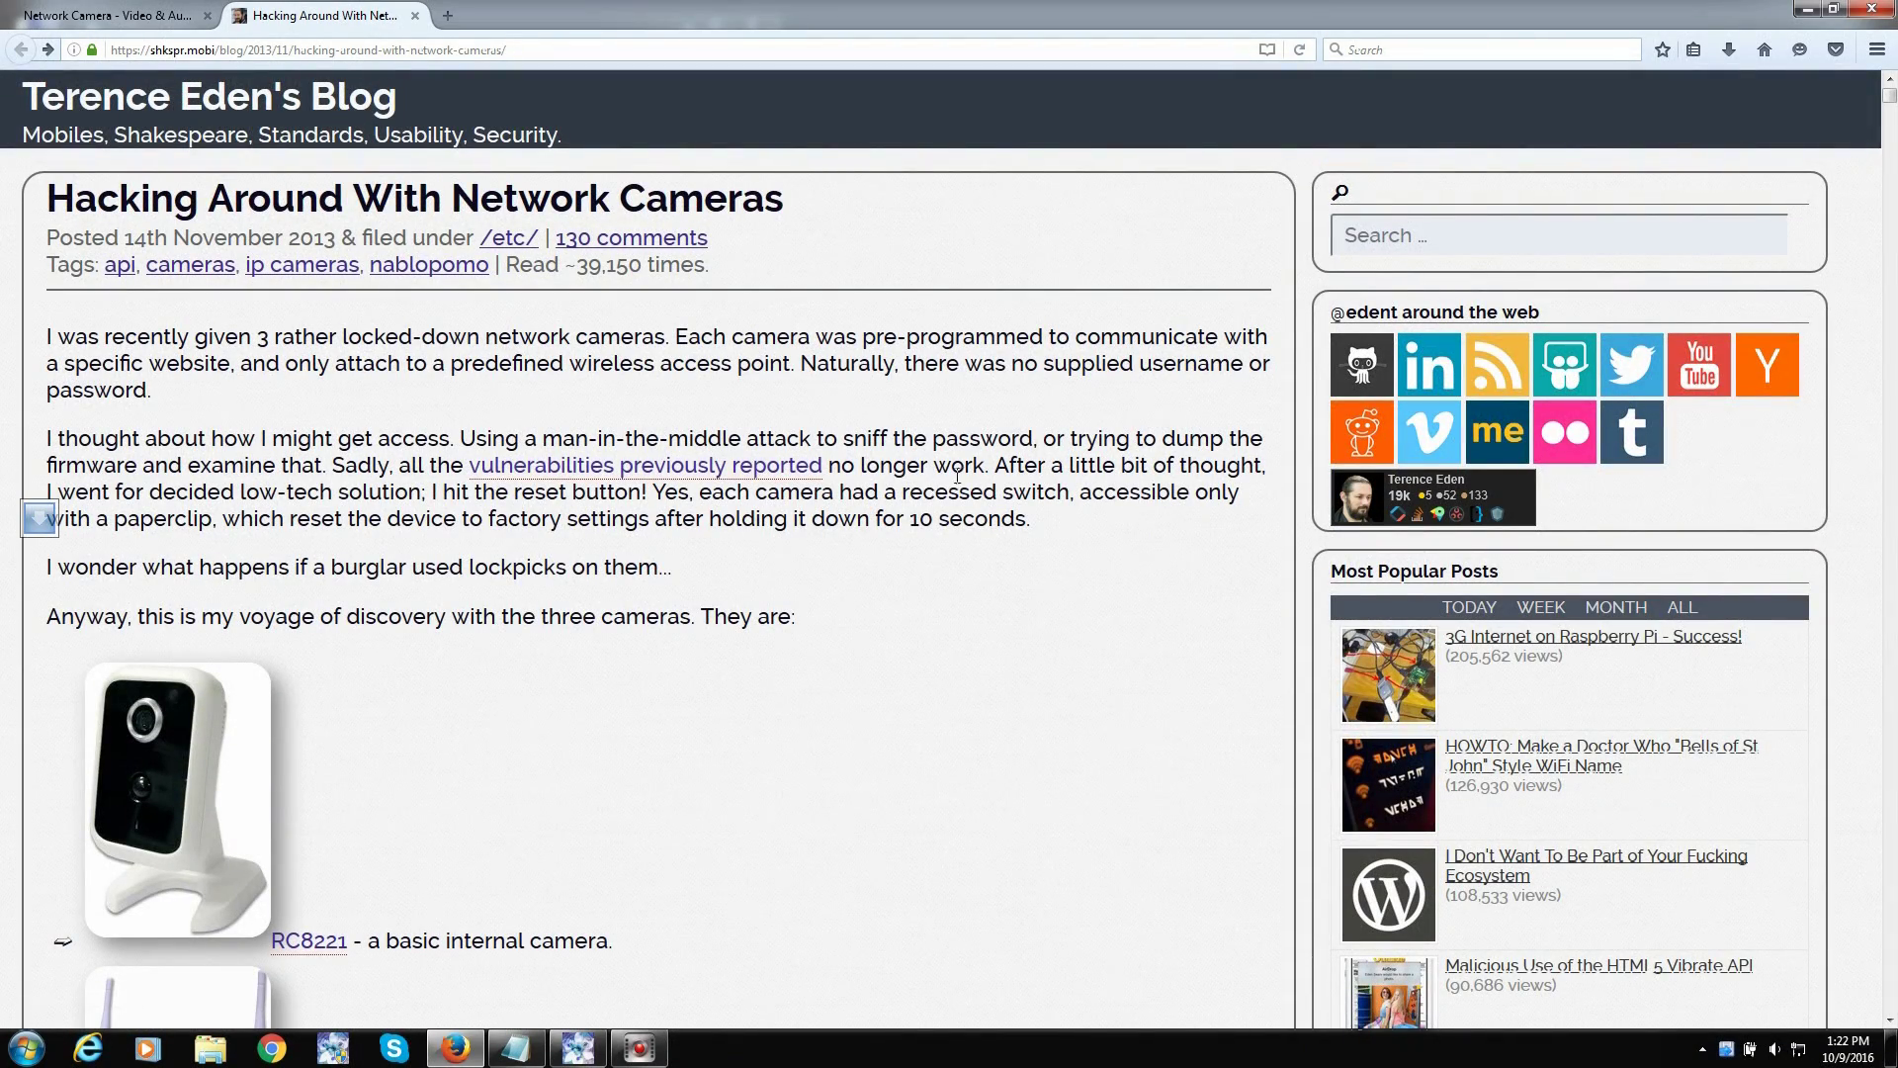
{"action": "scroll", "coordinate": [957, 477], "scroll_direction": "down", "scroll_amount": 5}
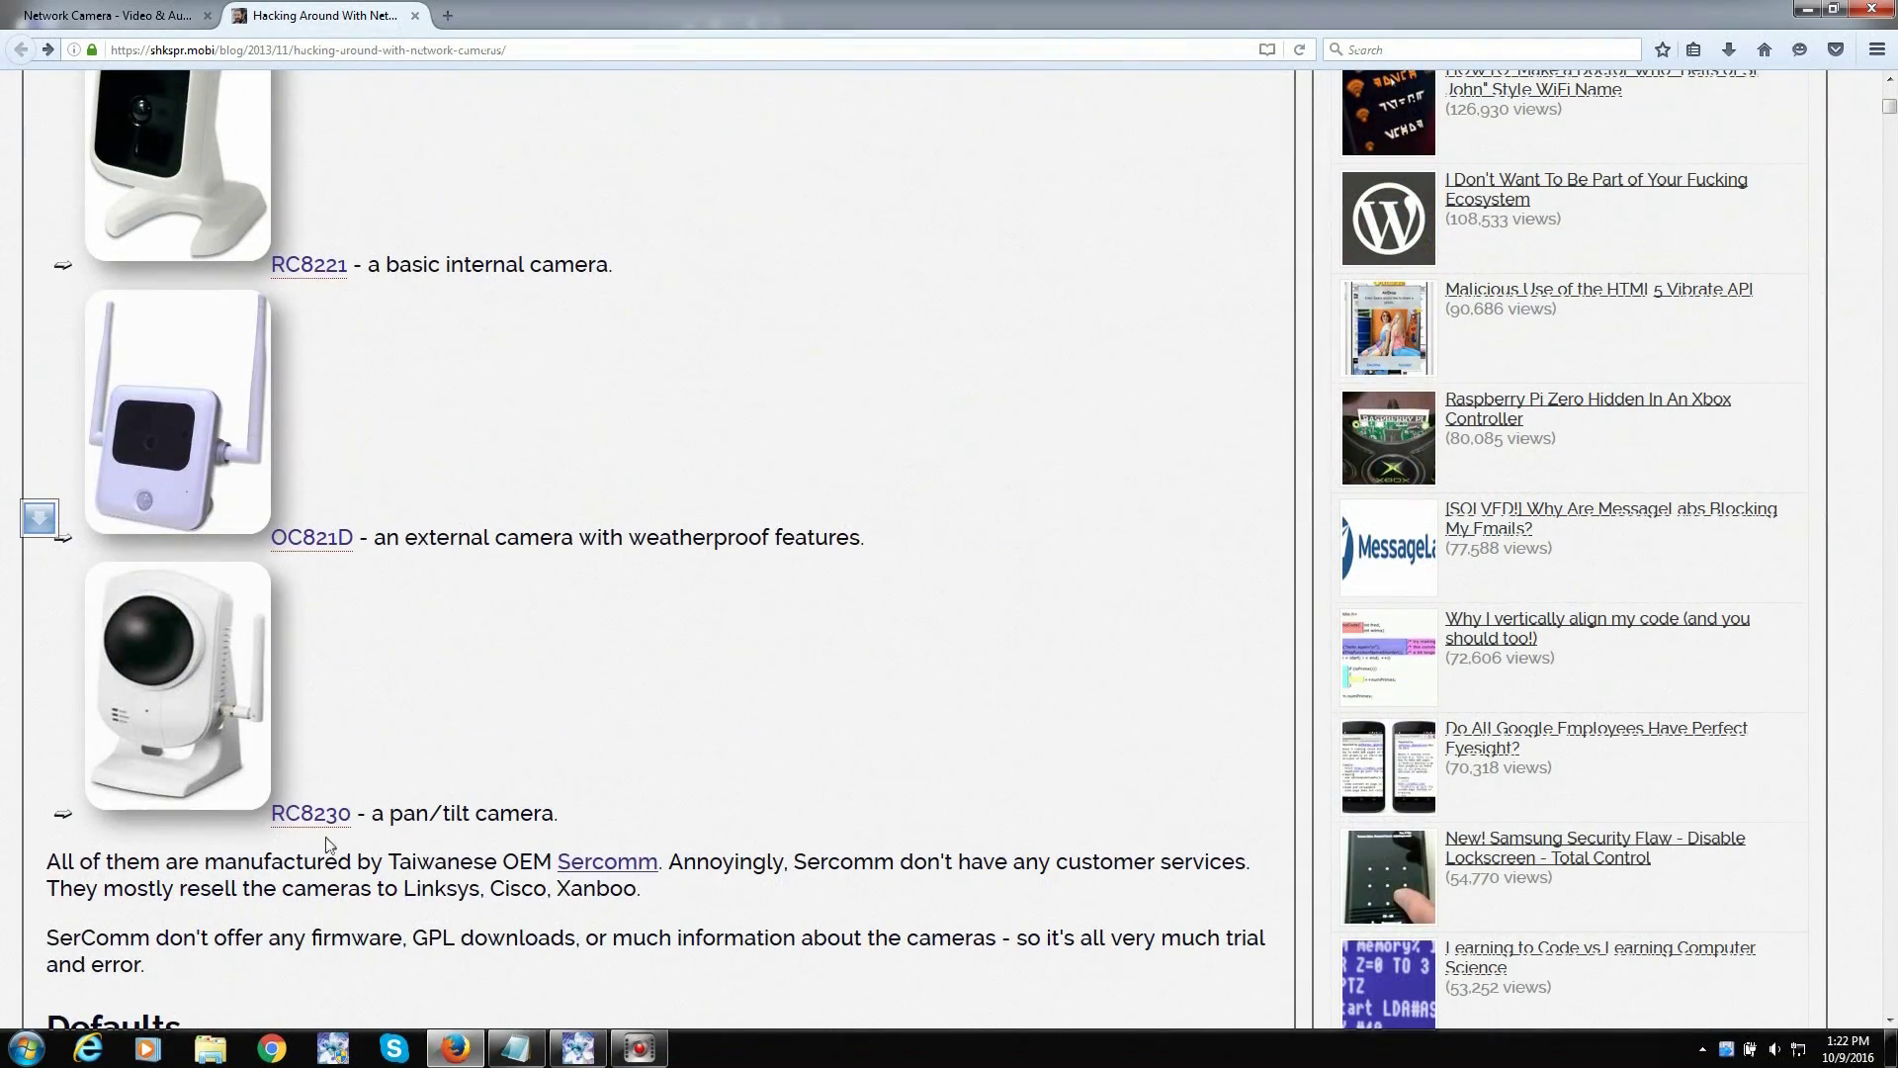
{"action": "scroll", "coordinate": [521, 636], "scroll_direction": "down", "scroll_amount": 13}
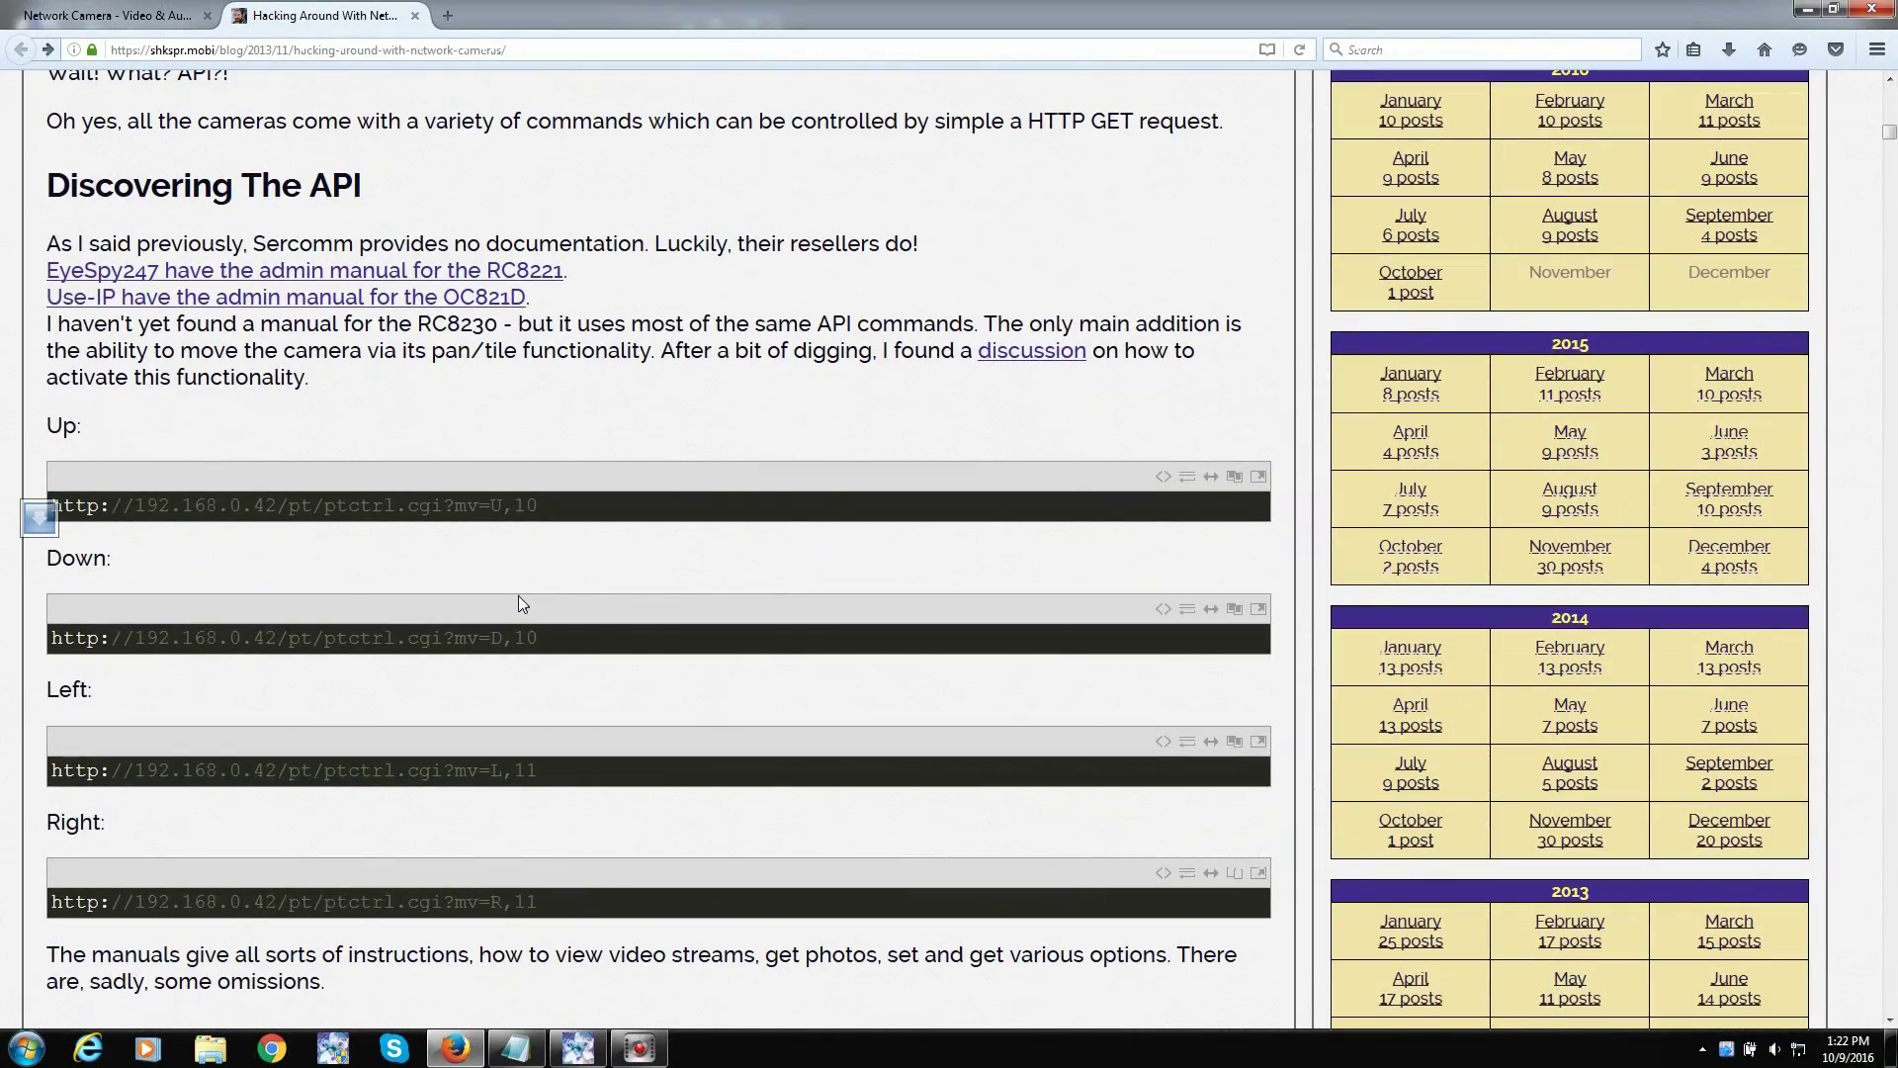
{"action": "scroll", "coordinate": [521, 603], "scroll_direction": "down", "scroll_amount": 6}
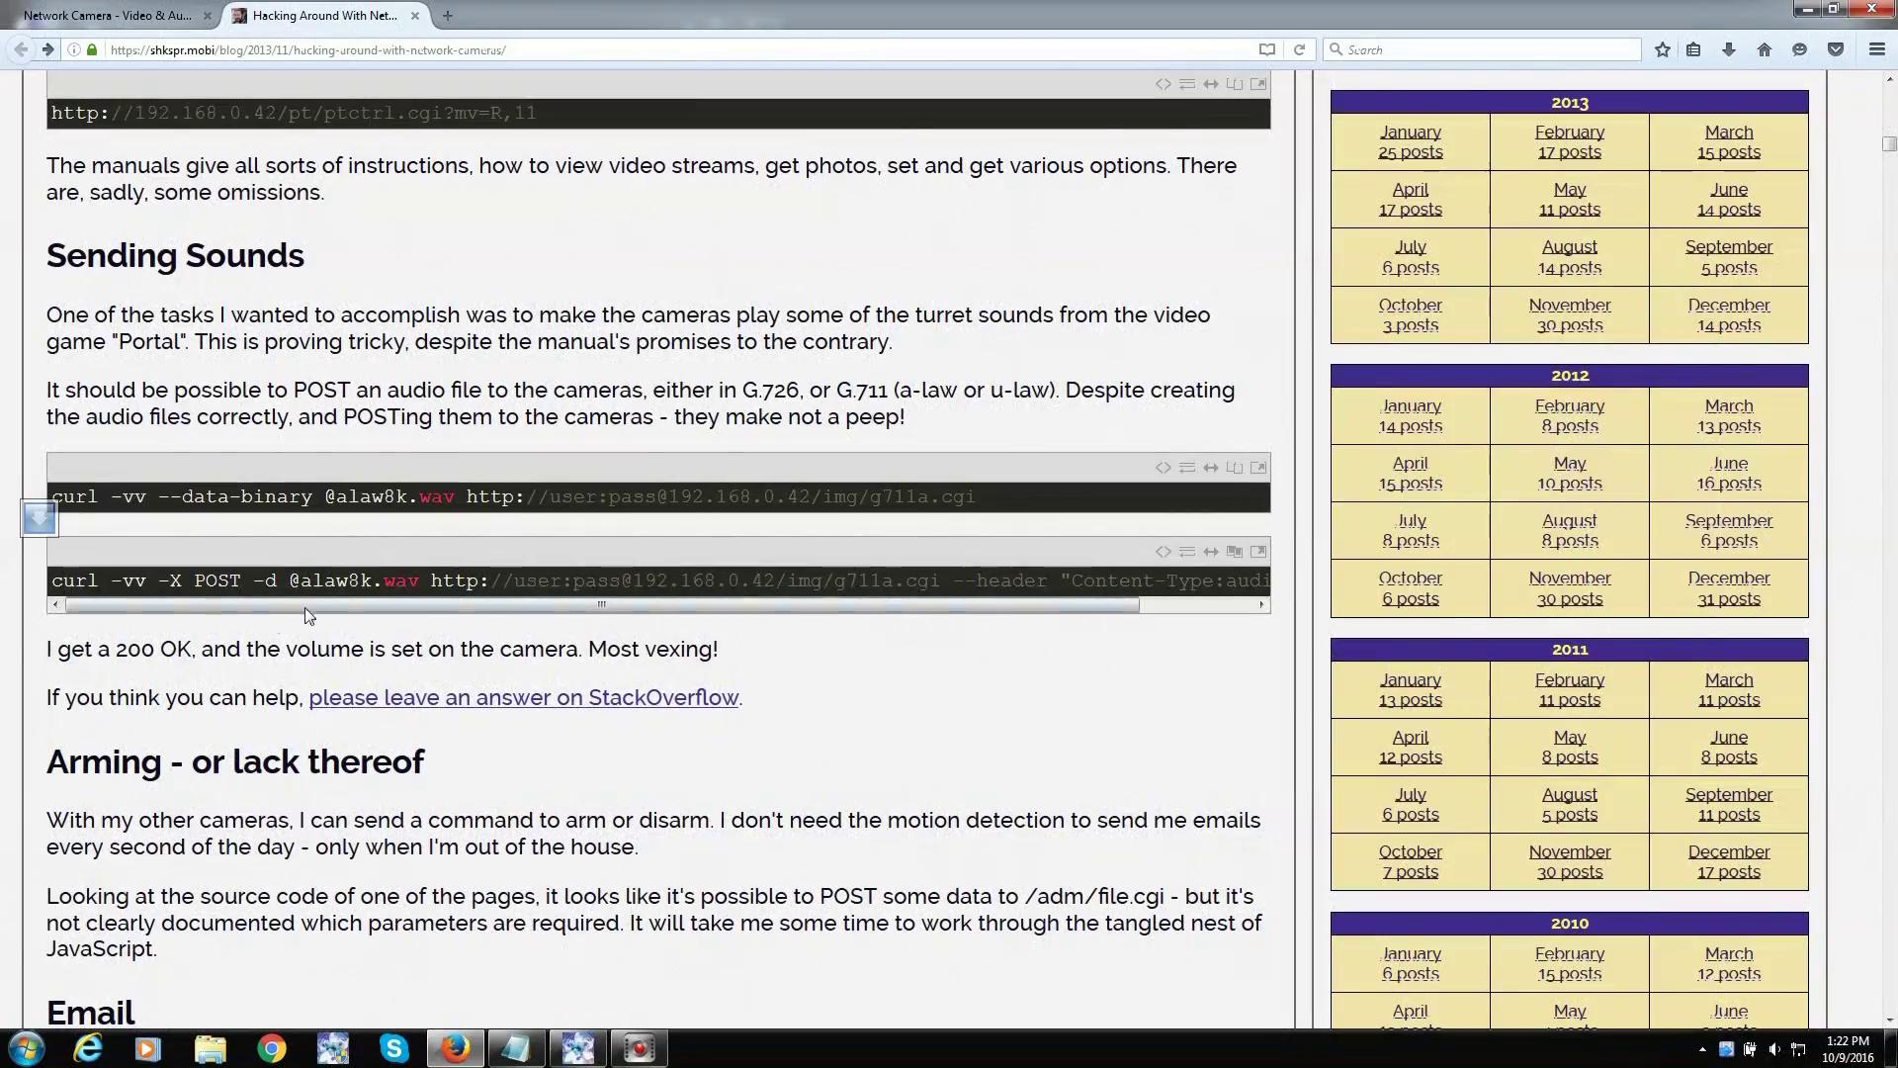
{"action": "scroll", "coordinate": [560, 755], "scroll_direction": "down", "scroll_amount": 20}
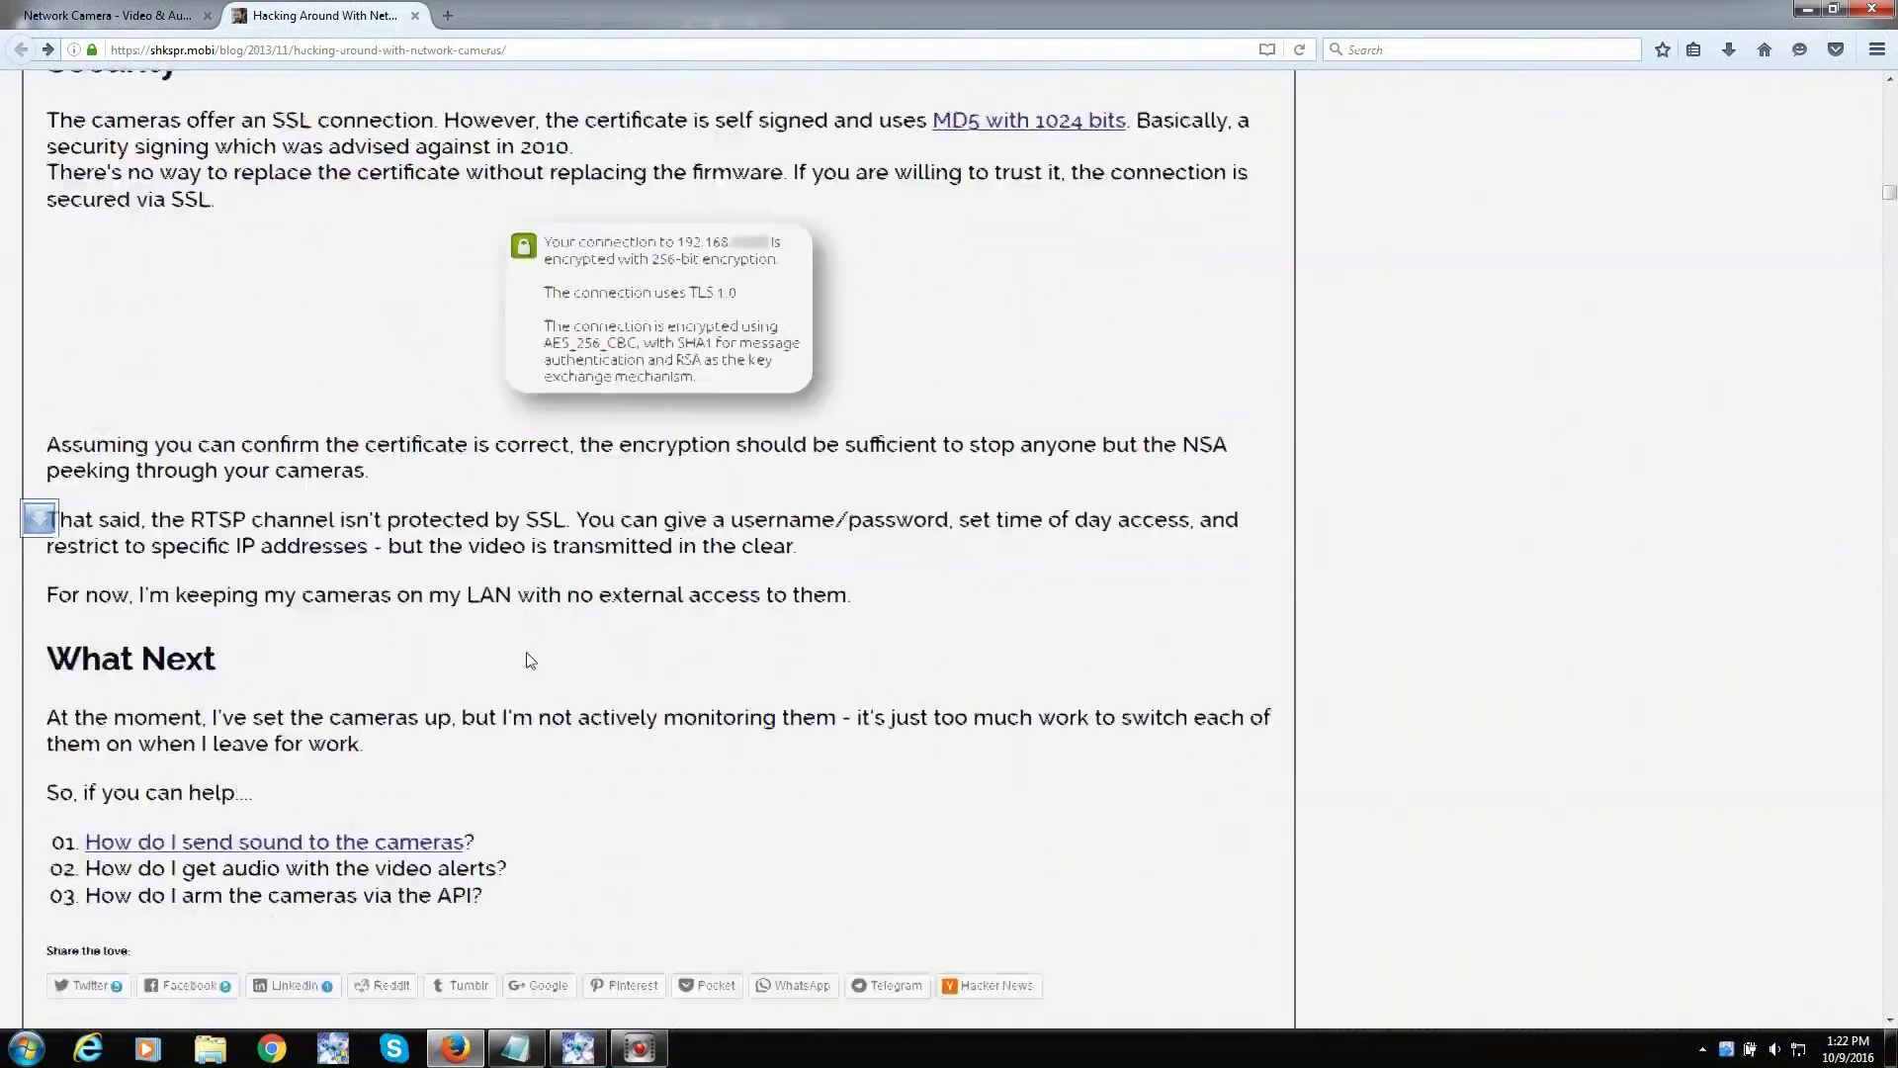
- Read the rest of the post and its comments, then return to the Network Camera tab
{"action": "scroll", "coordinate": [531, 668], "scroll_direction": "down", "scroll_amount": 11}
{"action": "scroll", "coordinate": [529, 665], "scroll_direction": "up", "scroll_amount": 7}
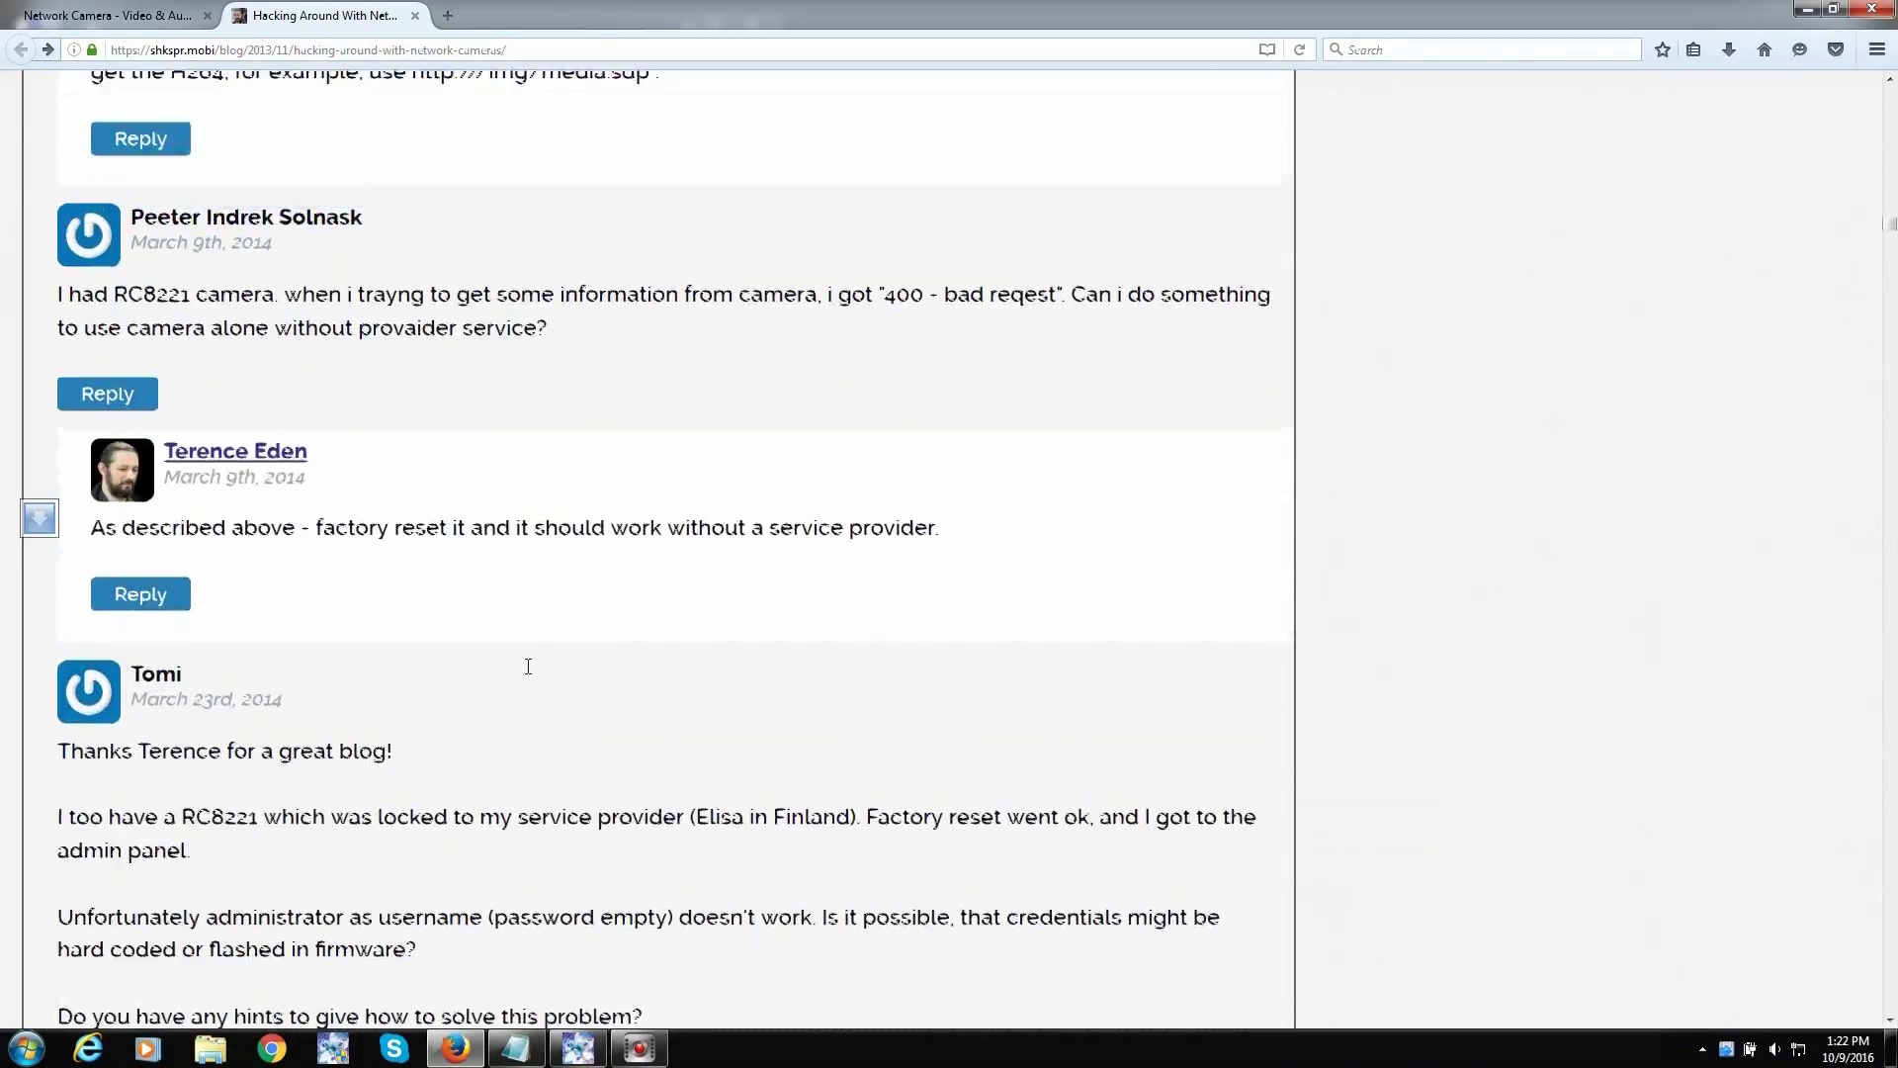
{"action": "scroll", "coordinate": [527, 673], "scroll_direction": "up", "scroll_amount": 4}
{"action": "scroll", "coordinate": [525, 670], "scroll_direction": "down", "scroll_amount": 14}
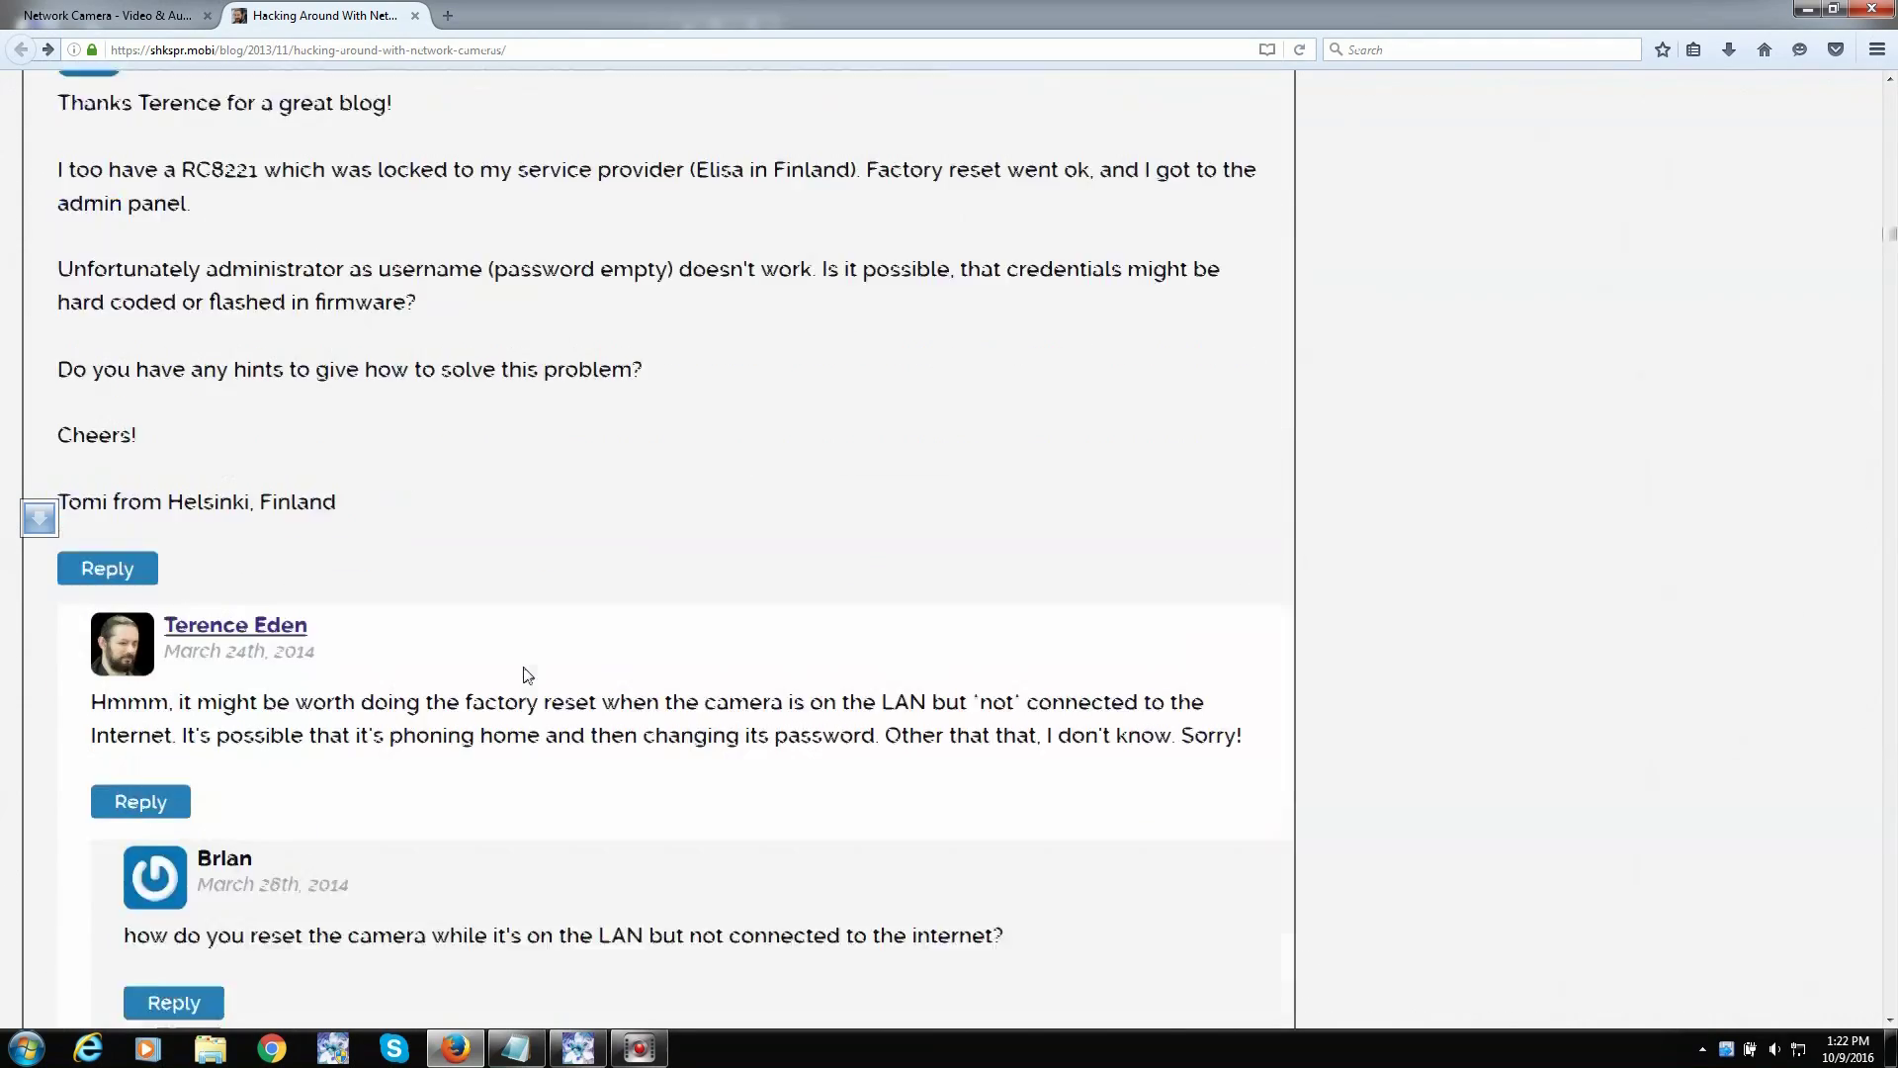
{"action": "scroll", "coordinate": [527, 675], "scroll_direction": "down", "scroll_amount": 15}
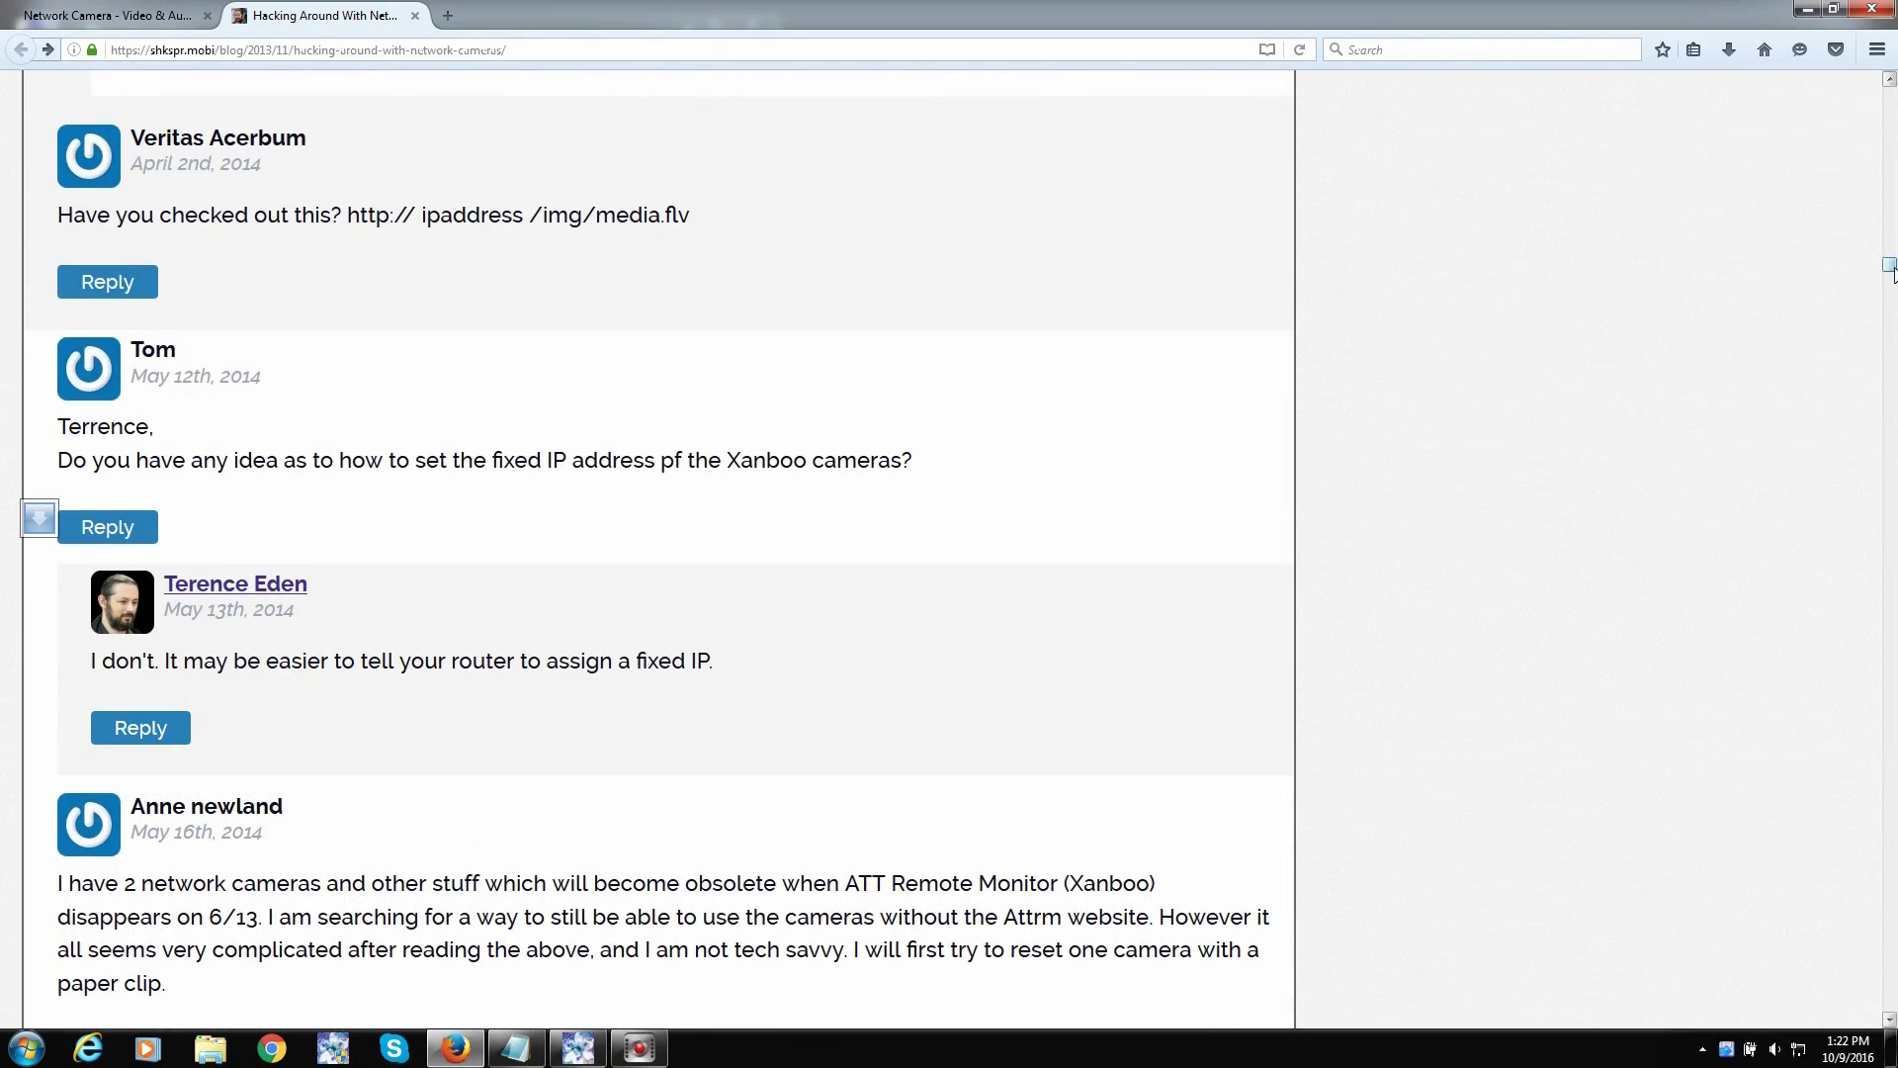
{"action": "left_click_drag", "start_coordinate": [1890, 267], "coordinate": [1890, 89]}
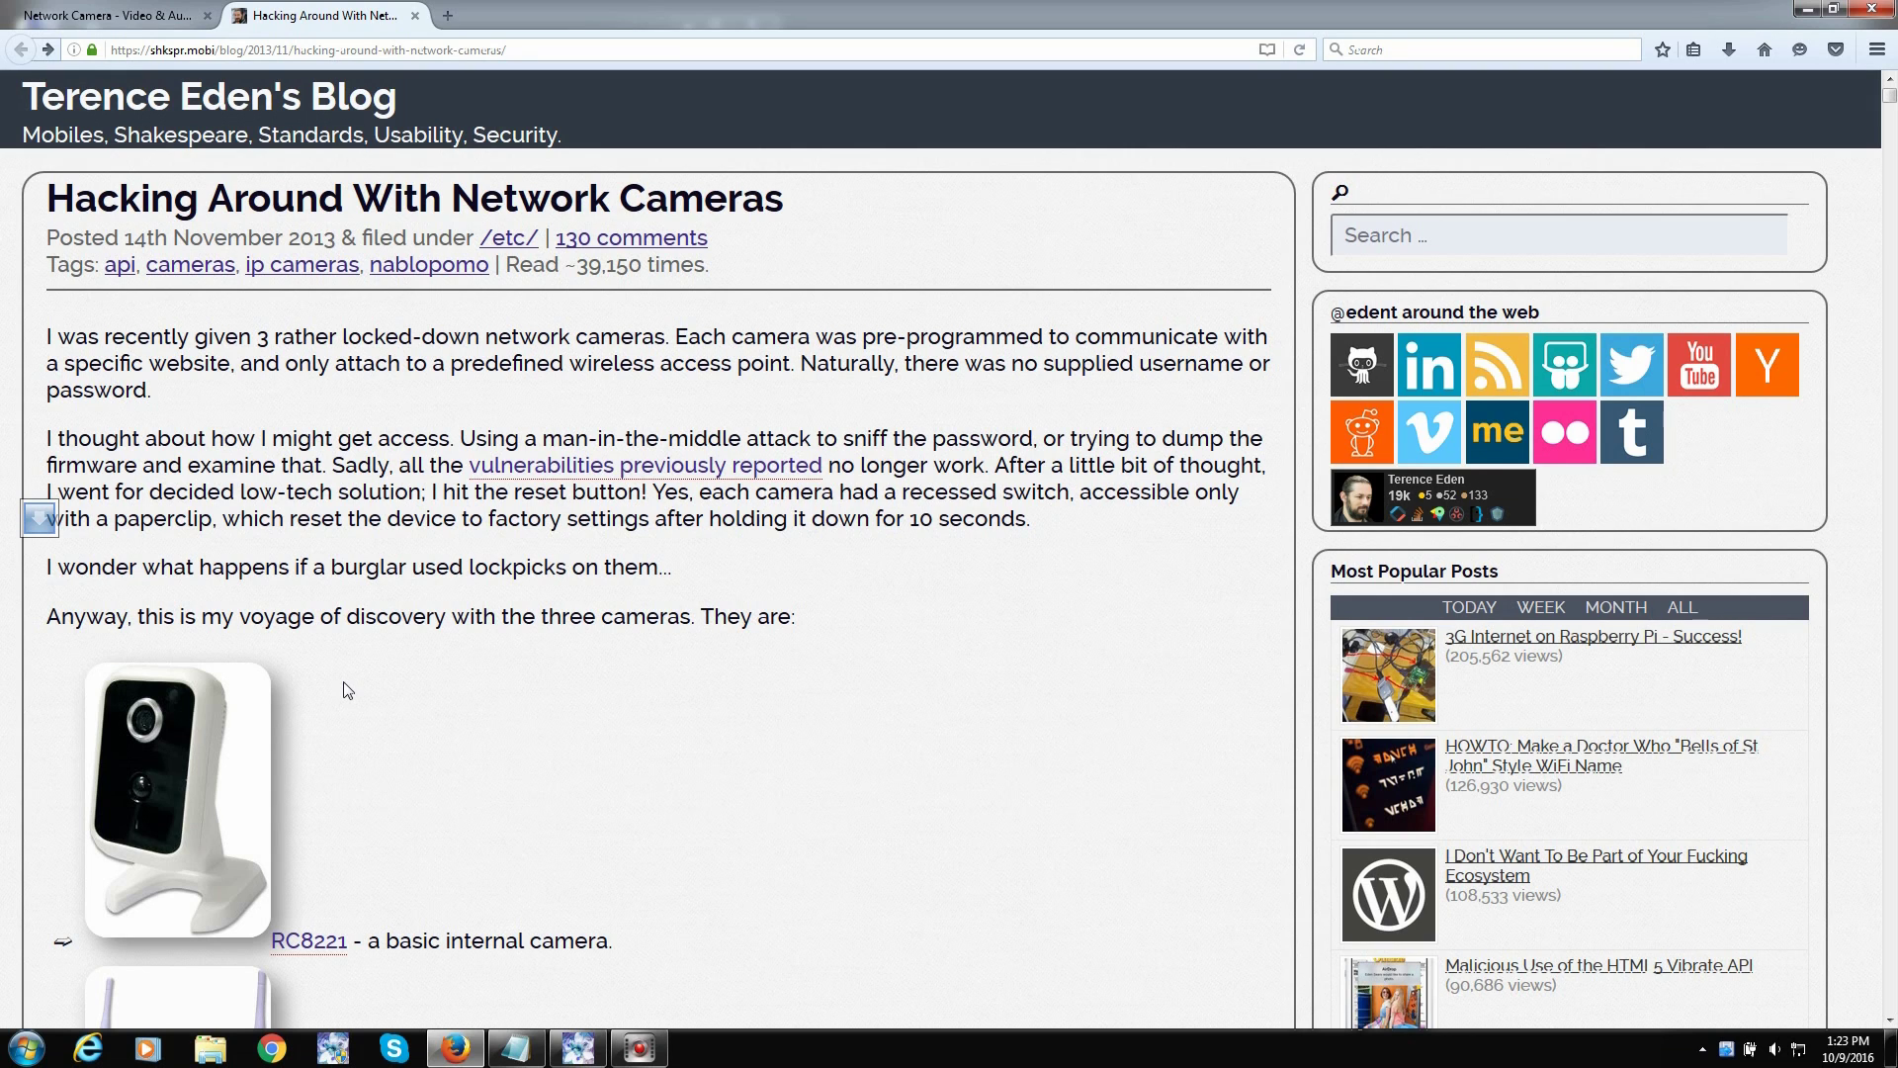
{"action": "left_click", "coordinate": [139, 16]}
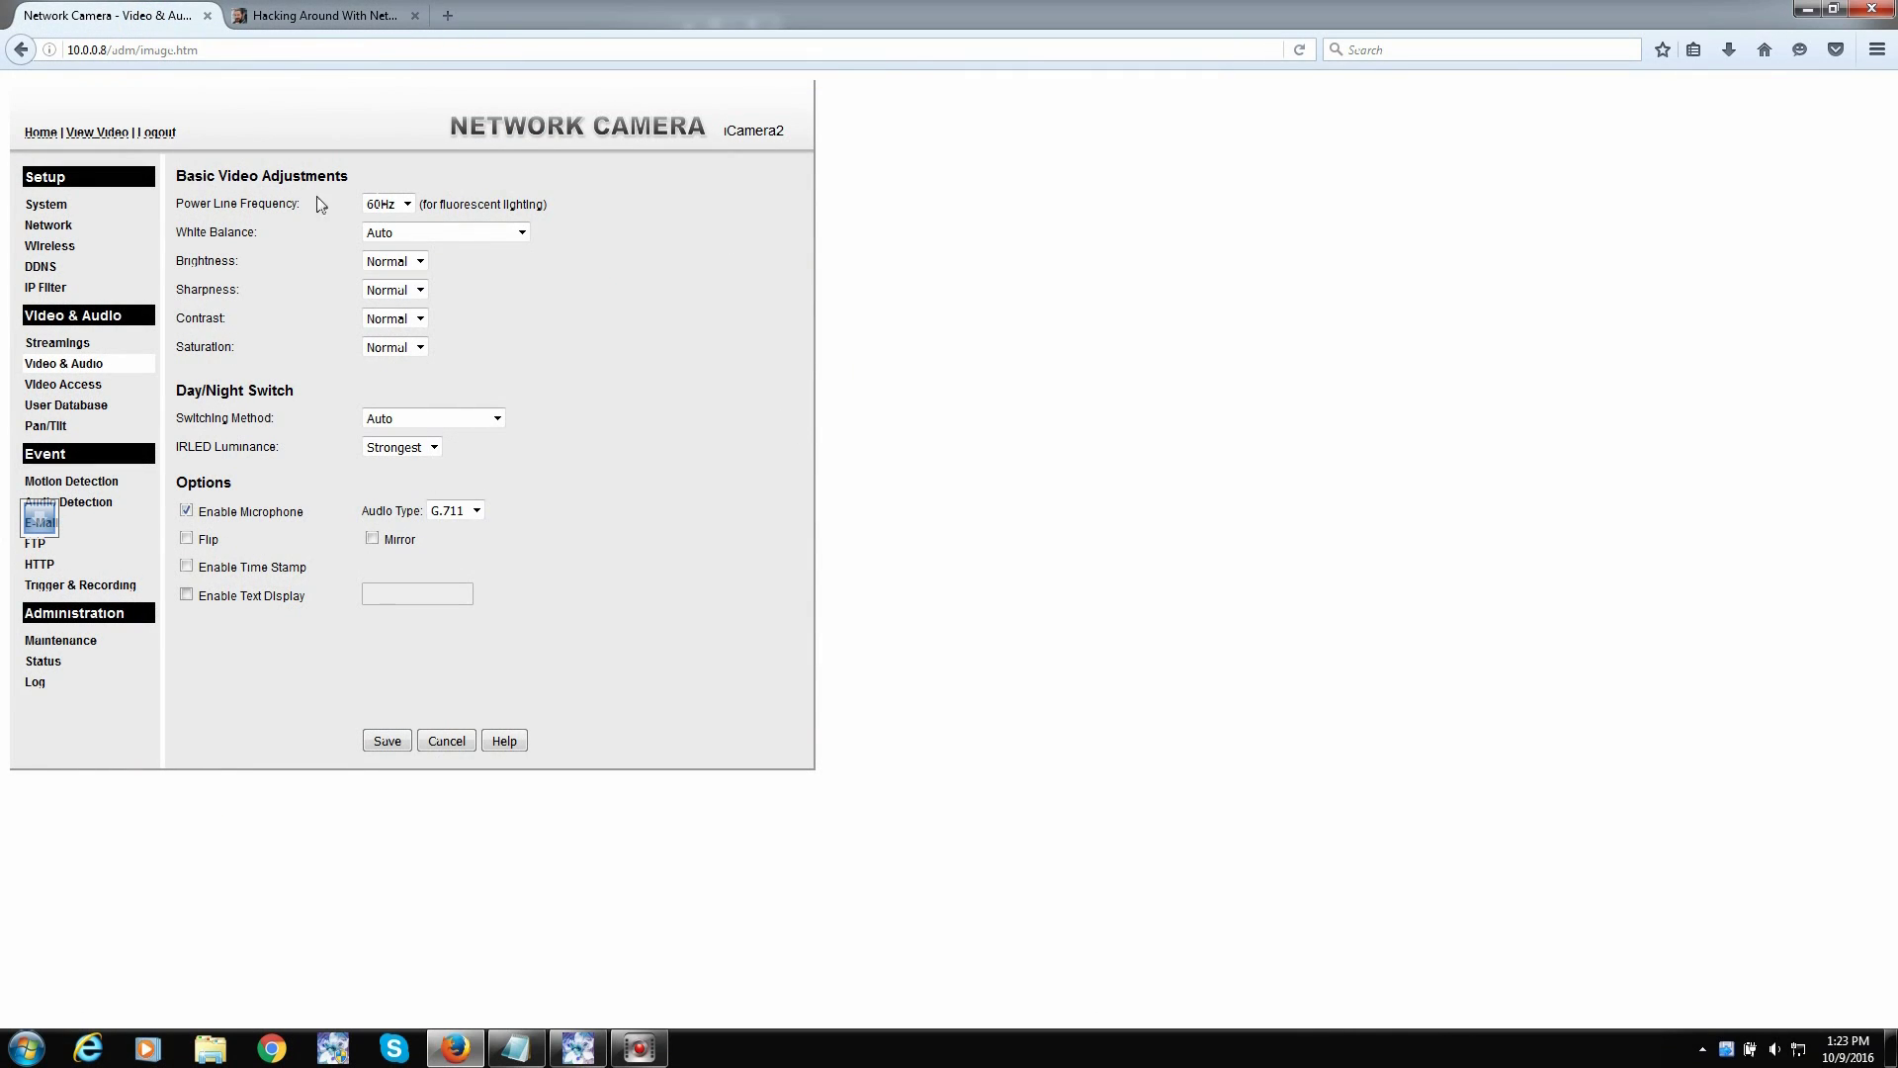
- Bring Notepad forward and highlight the & separators in the frame rate and user name commands
{"action": "left_click", "coordinate": [516, 1047]}
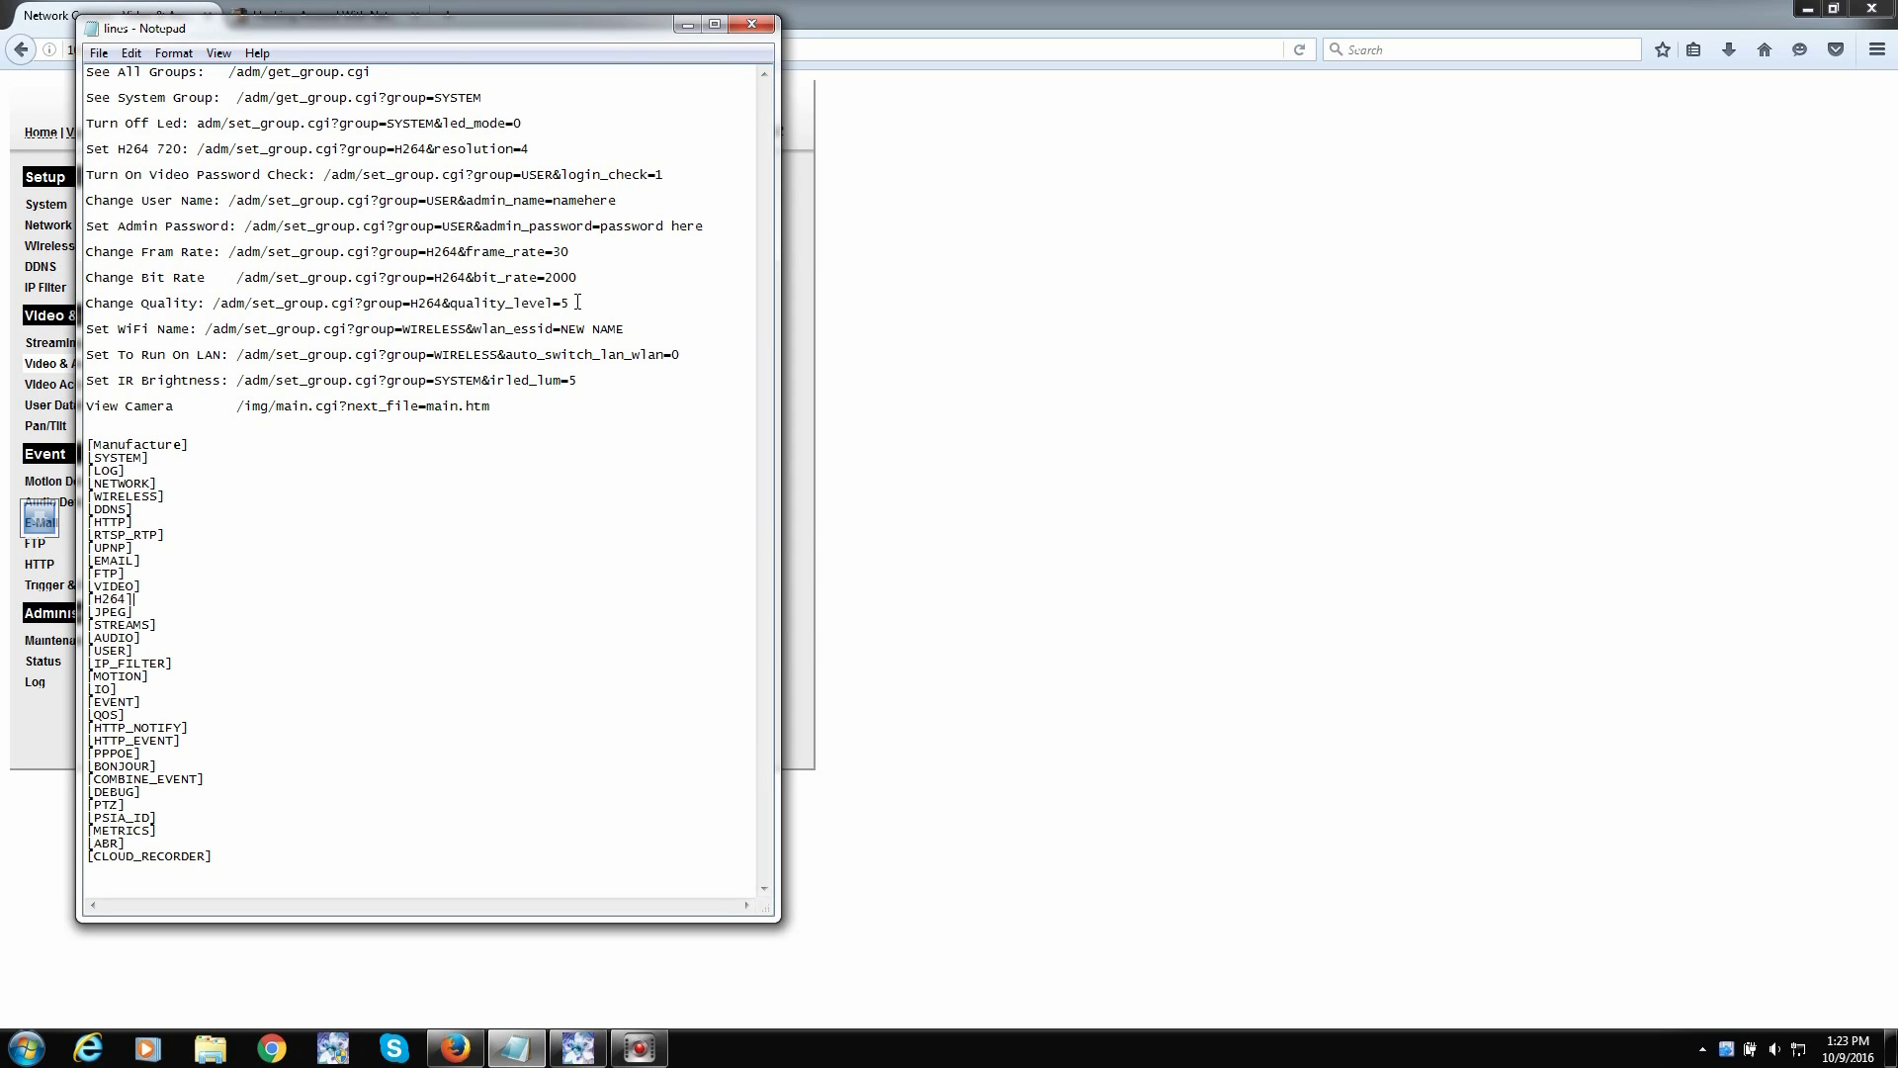
{"action": "left_click", "coordinate": [462, 252]}
{"action": "left_click", "coordinate": [467, 254]}
{"action": "double_click", "coordinate": [462, 252]}
{"action": "left_click_drag", "start_coordinate": [426, 202], "coordinate": [493, 205]}
- Clear the selection and move the Notepad window to the right side of the screen
{"action": "left_click", "coordinate": [549, 508]}
{"action": "left_click_drag", "start_coordinate": [415, 30], "coordinate": [1012, 143]}
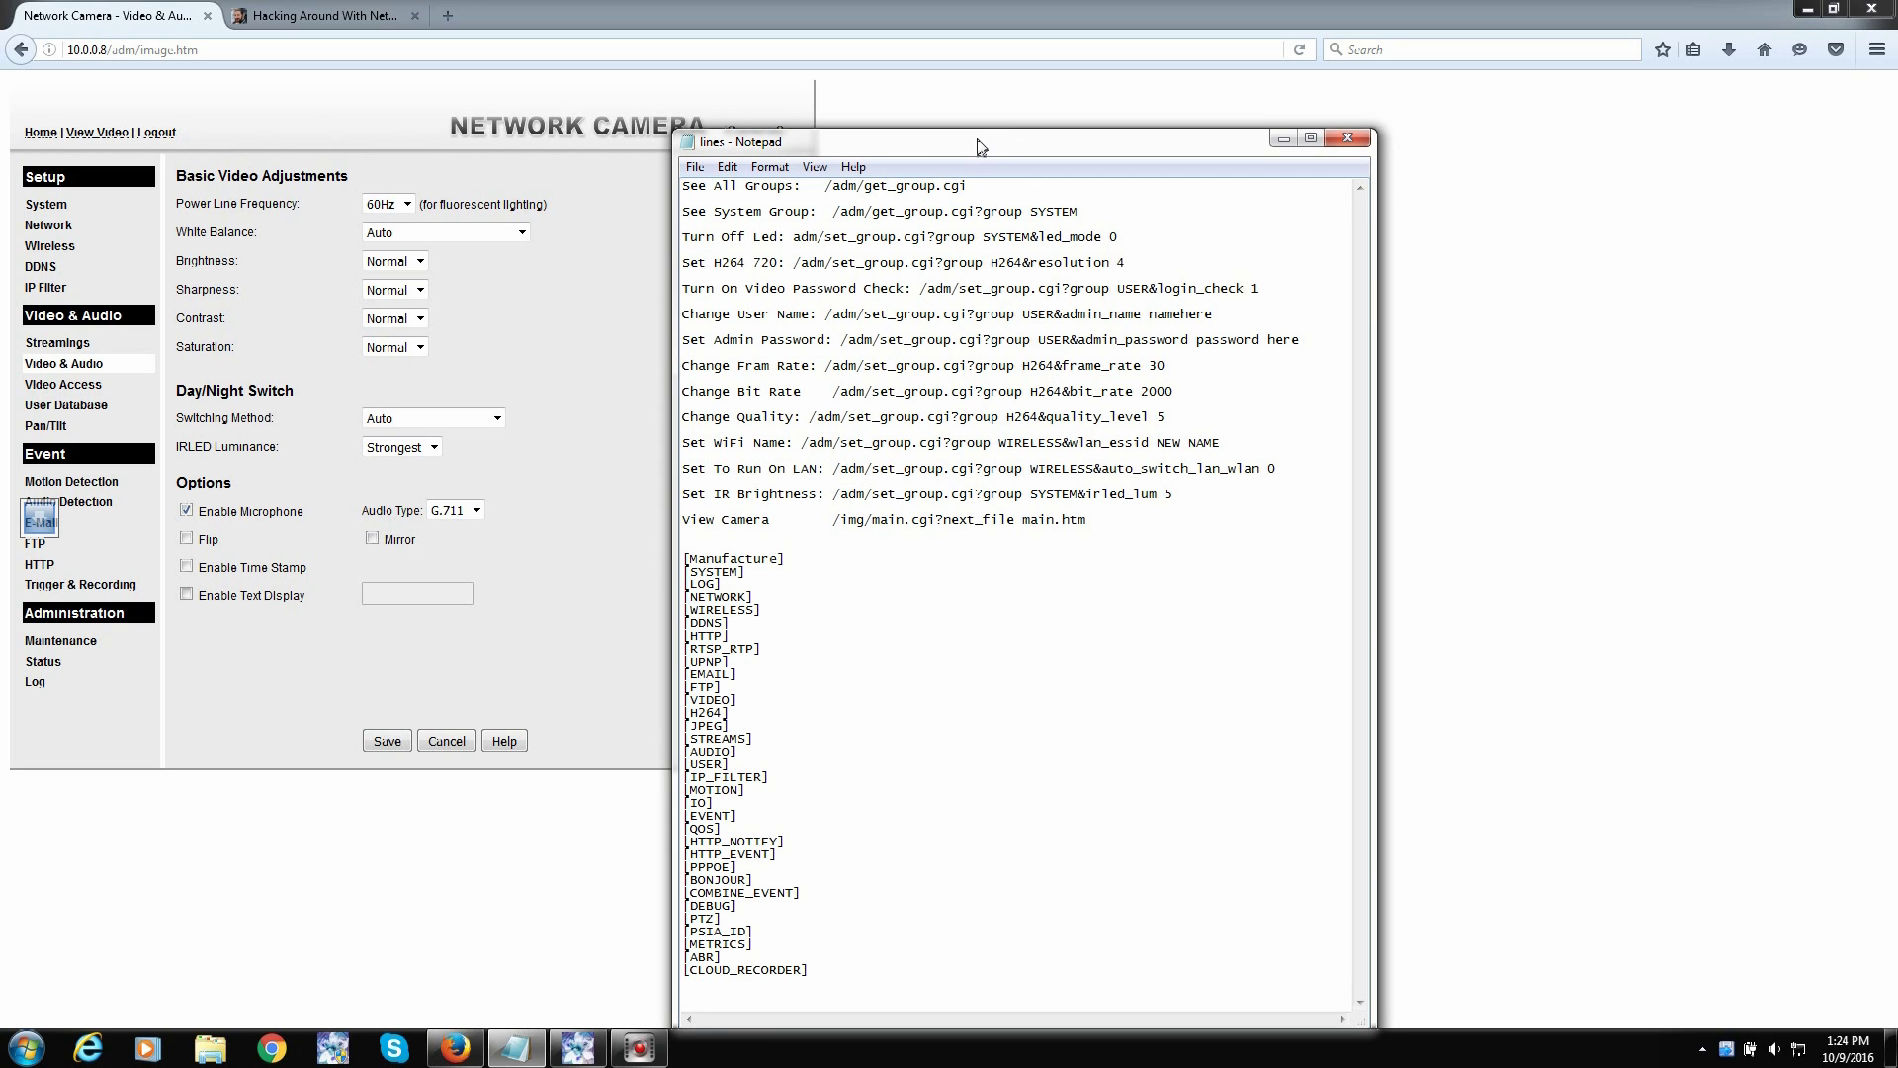
{"action": "left_click_drag", "start_coordinate": [981, 146], "coordinate": [1431, 102]}
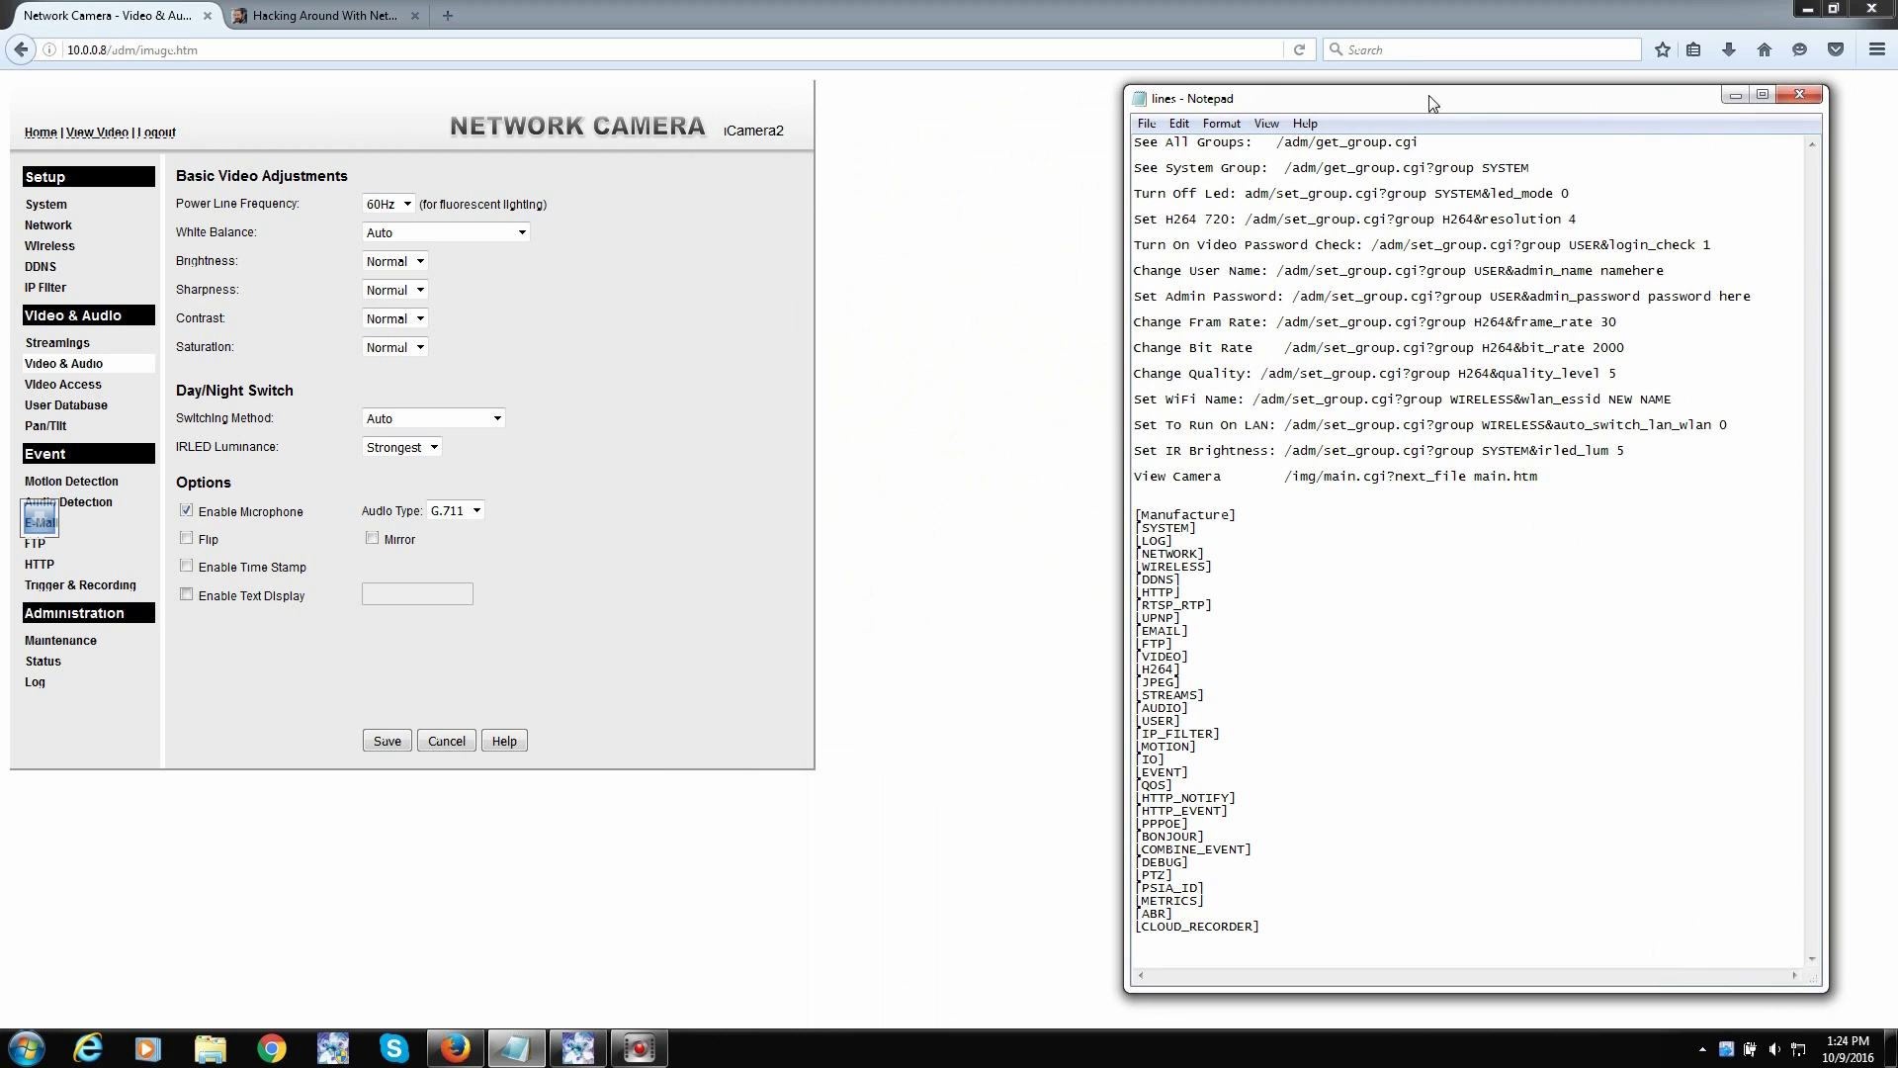